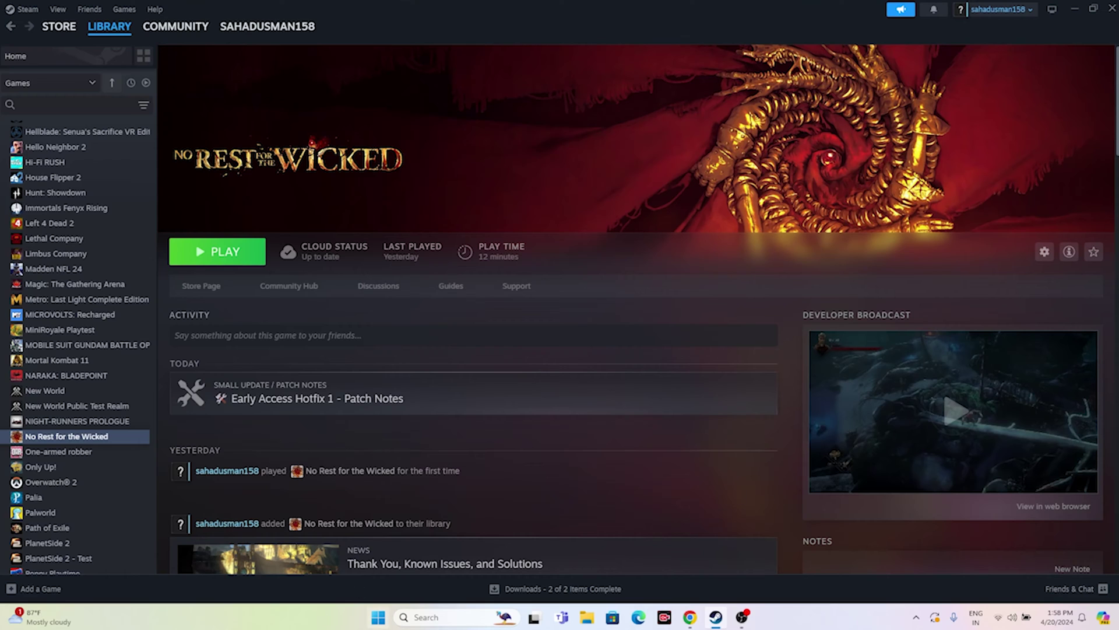
Step: Bring up the computer's power options to locate Restart, and dismiss them without restarting
{"action": "left_click", "coordinate": [378, 619]}
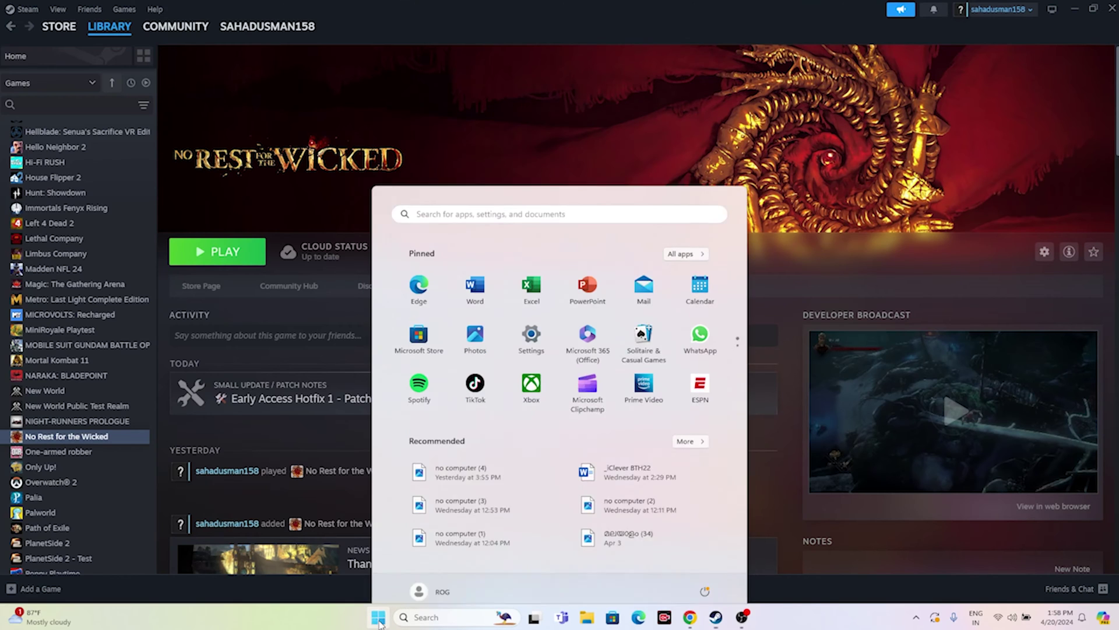
{"action": "left_click", "coordinate": [705, 577]}
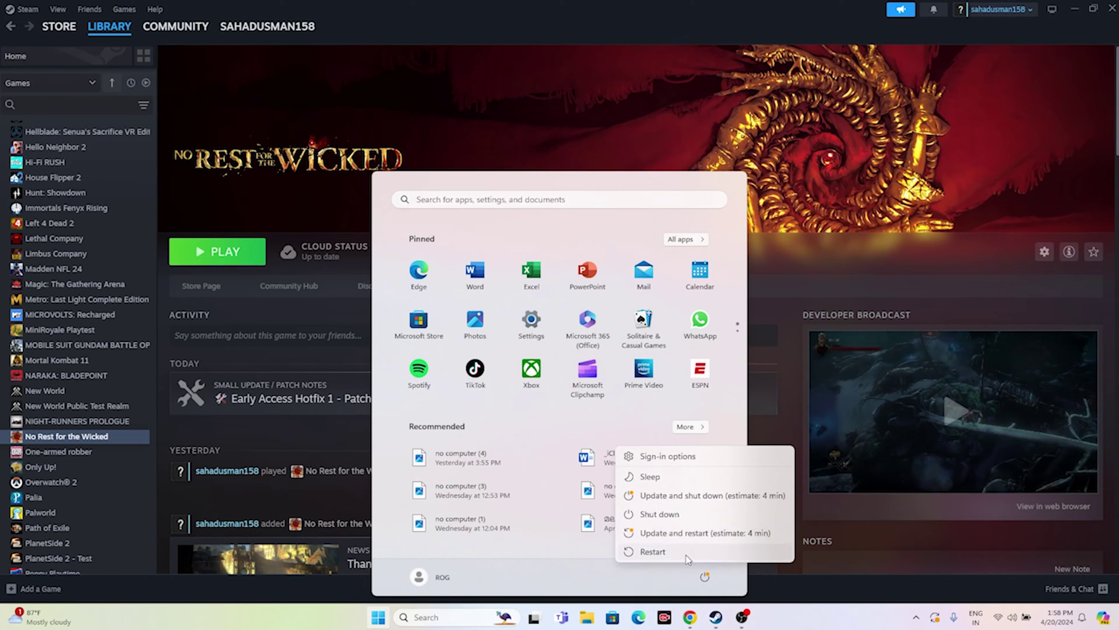
{"action": "key", "text": "Escape"}
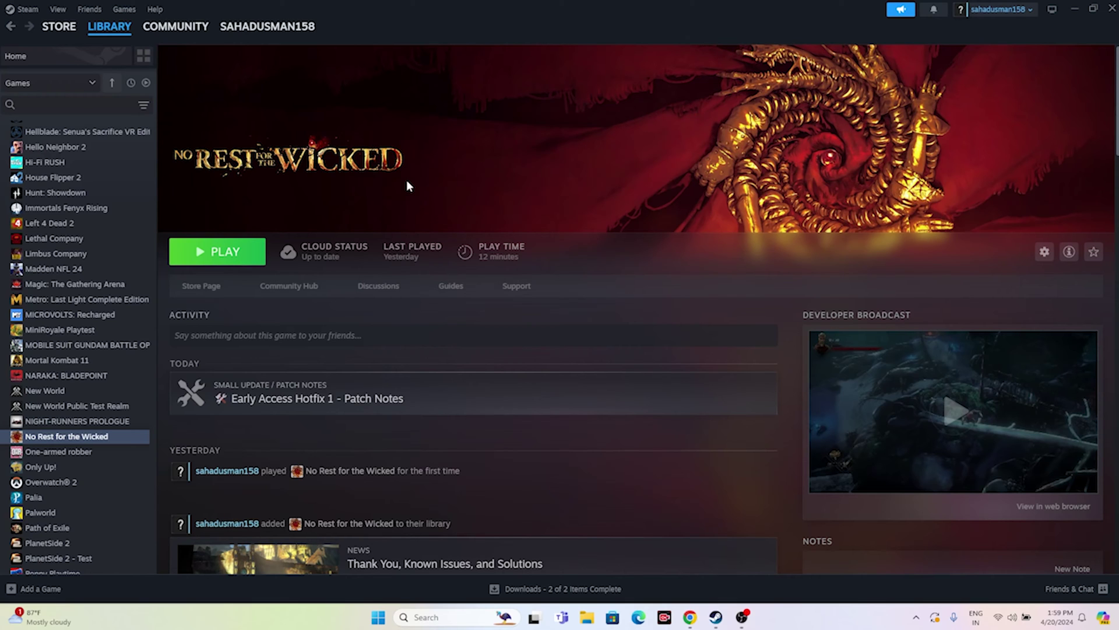
Step: Browse to the installed files folder of No Rest for the Wicked and locate the NoRestForTheWicked application
{"action": "right_click", "coordinate": [48, 438]}
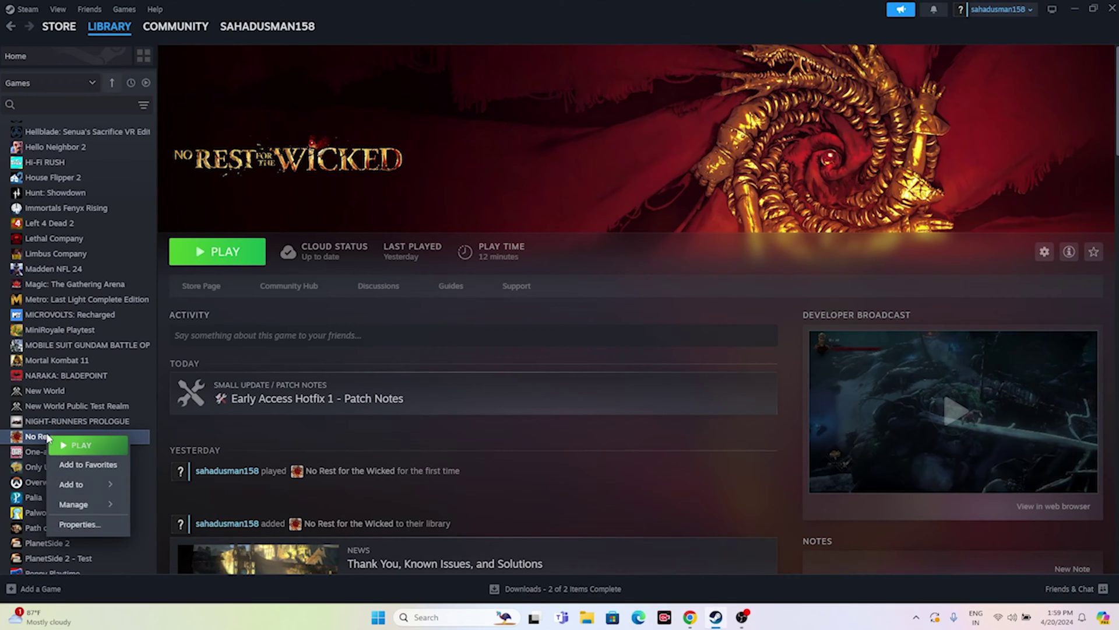
{"action": "left_click", "coordinate": [69, 523]}
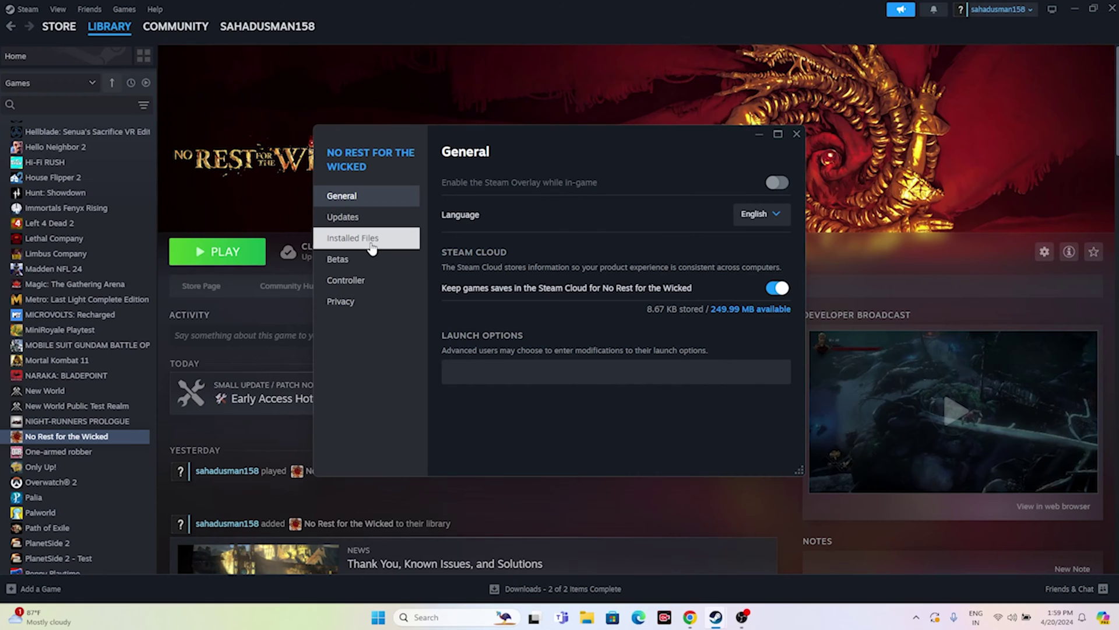
{"action": "left_click", "coordinate": [371, 244]}
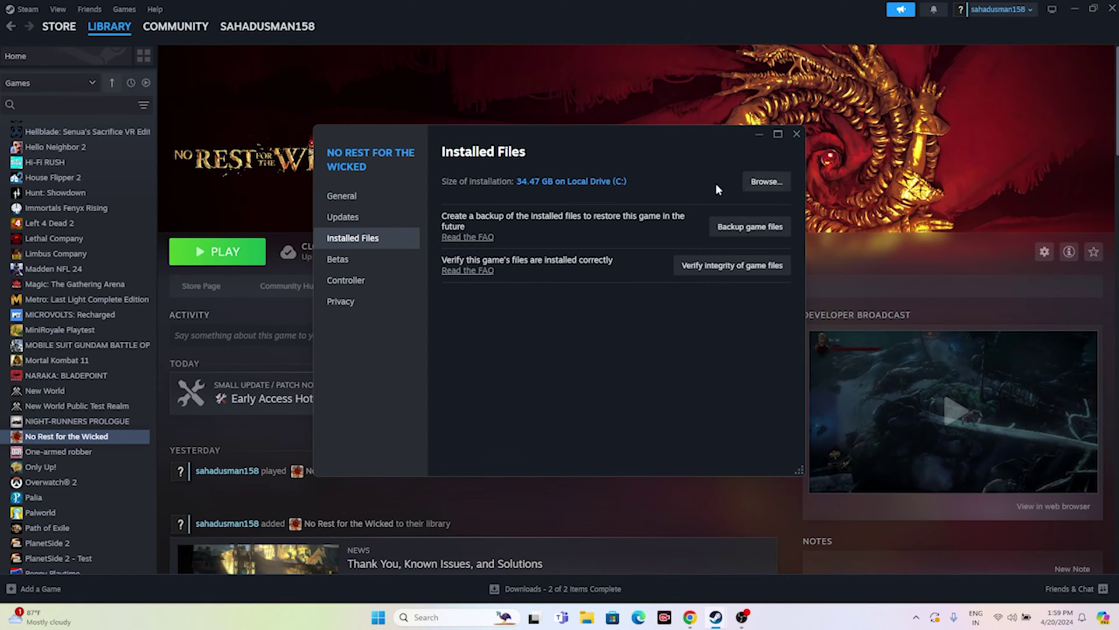
{"action": "left_click", "coordinate": [757, 185]}
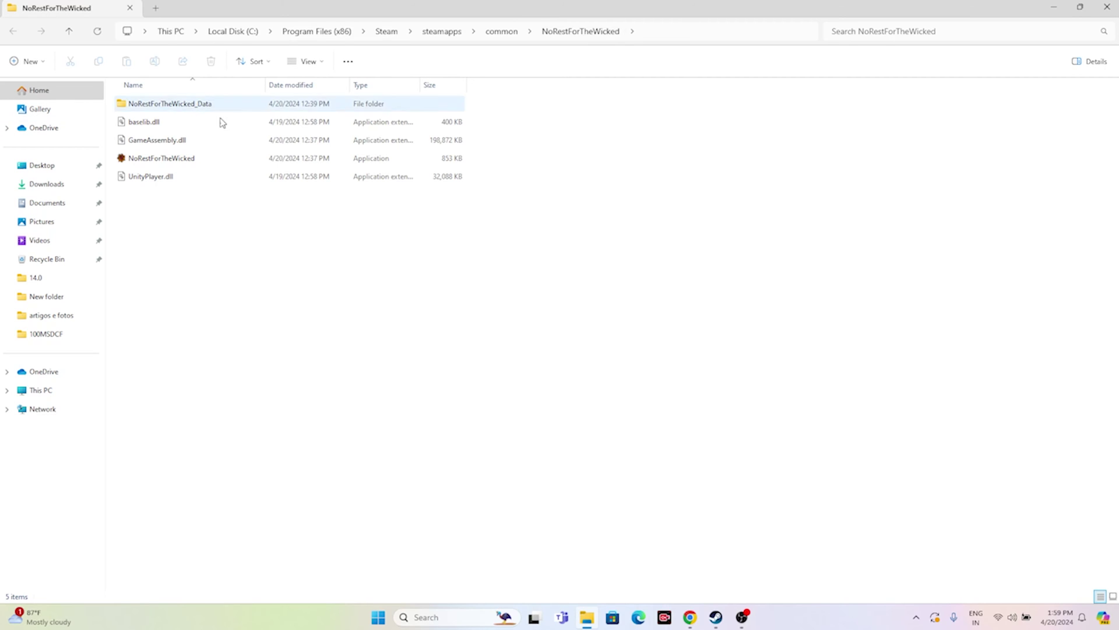
{"action": "left_click", "coordinate": [184, 163]}
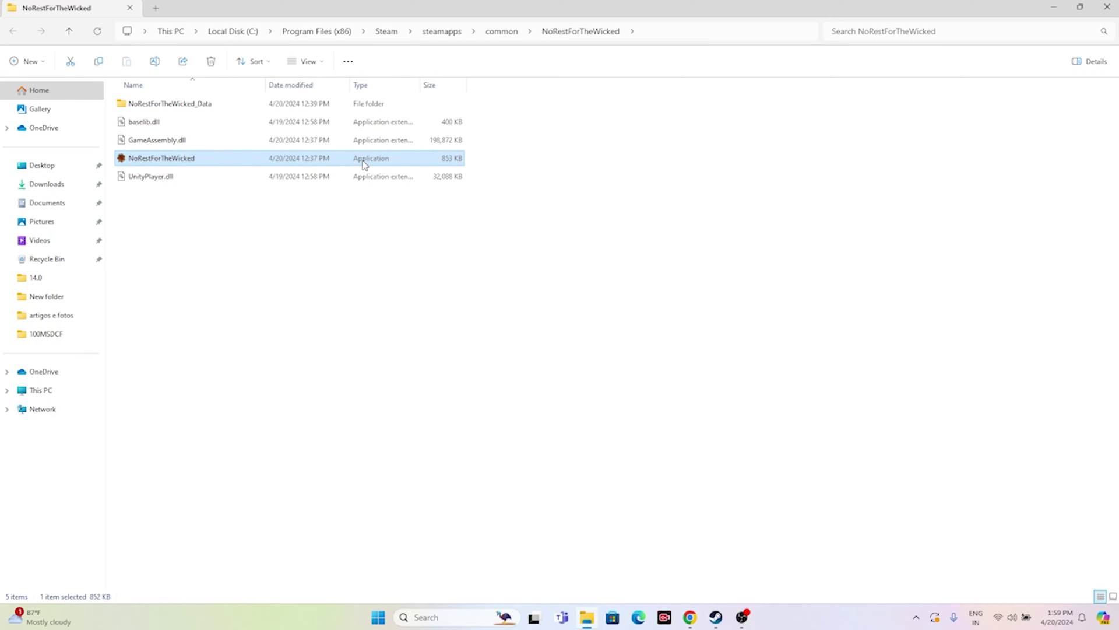
{"action": "left_click", "coordinate": [310, 281]}
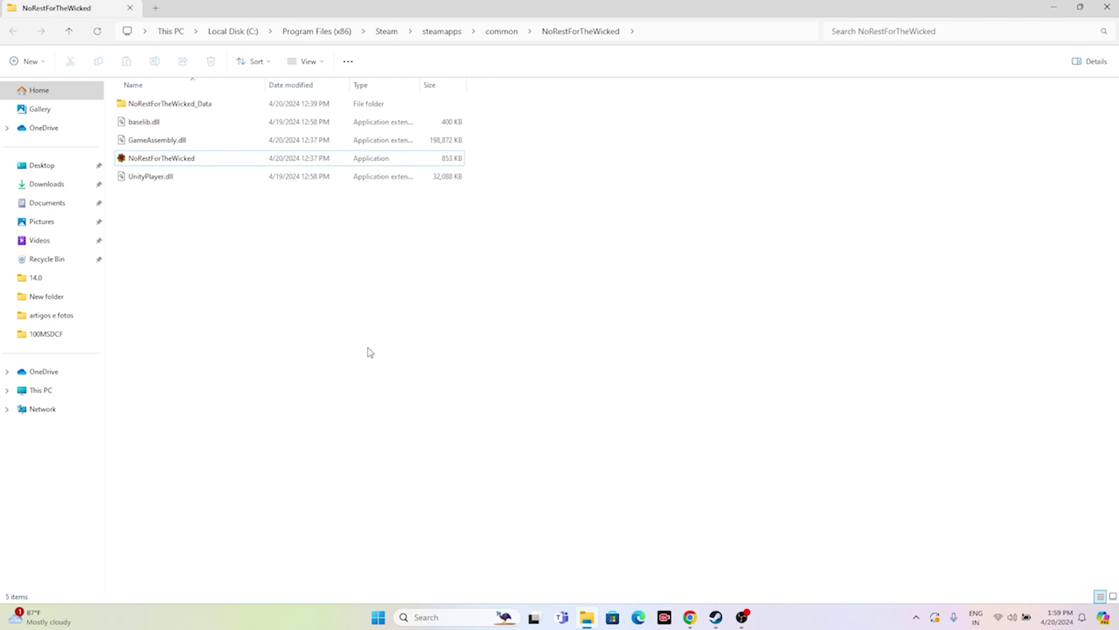
Step: Open the compatibility properties of the NoRestForTheWicked application
{"action": "left_click", "coordinate": [159, 159]}
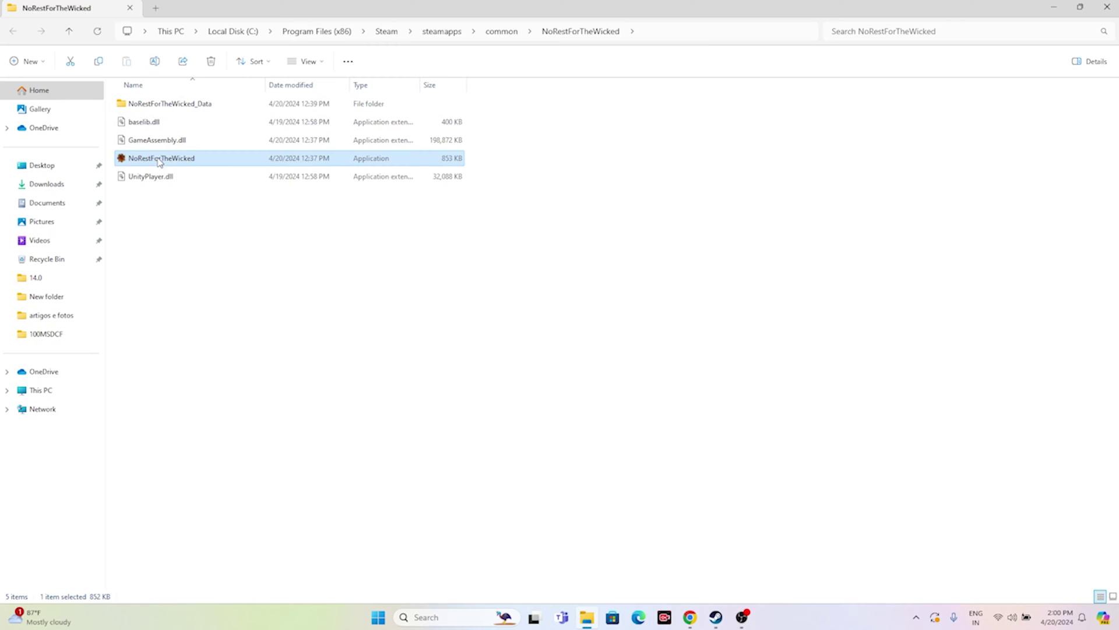
{"action": "right_click", "coordinate": [166, 165]}
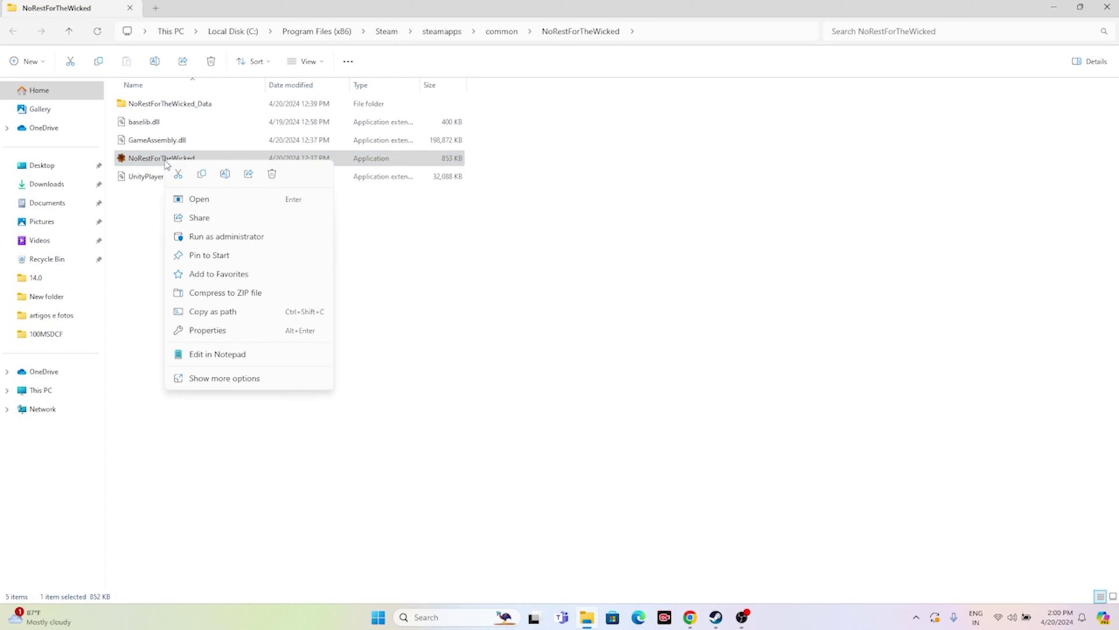
{"action": "left_click", "coordinate": [199, 381]}
{"action": "left_click", "coordinate": [201, 445]}
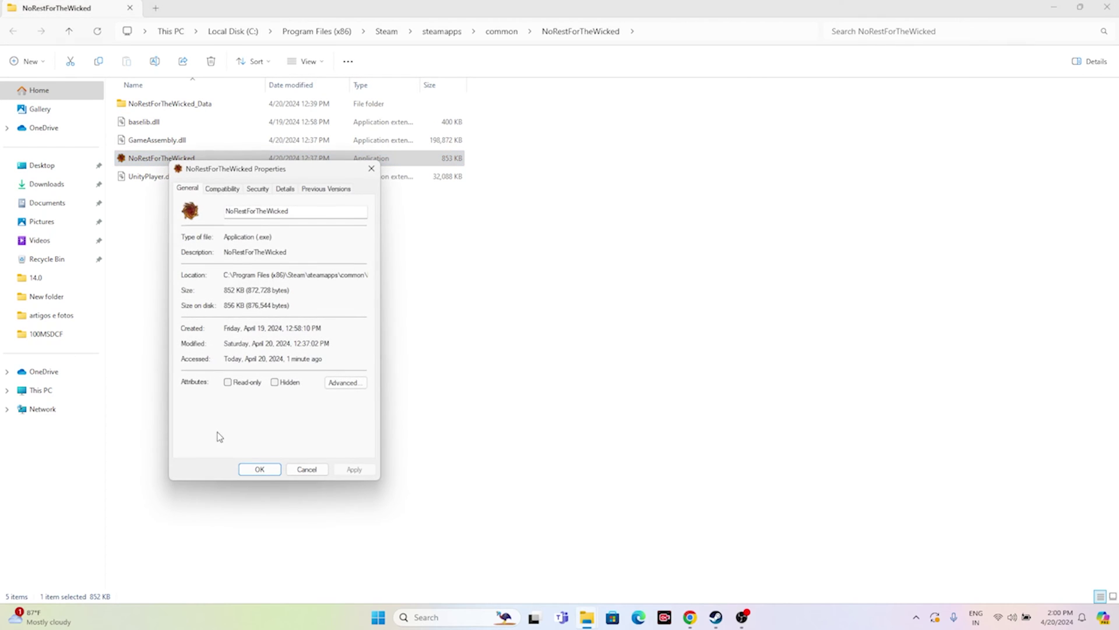
{"action": "left_click", "coordinate": [229, 189]}
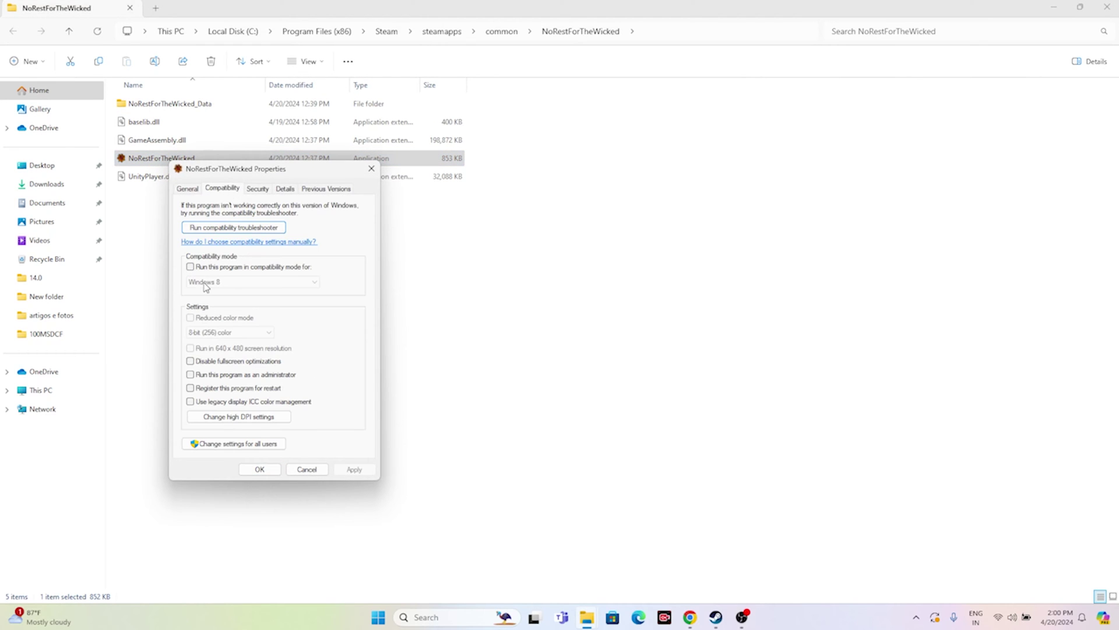
Step: Enable compatibility mode for the application with Windows 7 and apply it
{"action": "left_click", "coordinate": [191, 267]}
{"action": "left_click", "coordinate": [312, 282]}
{"action": "left_click", "coordinate": [226, 316]}
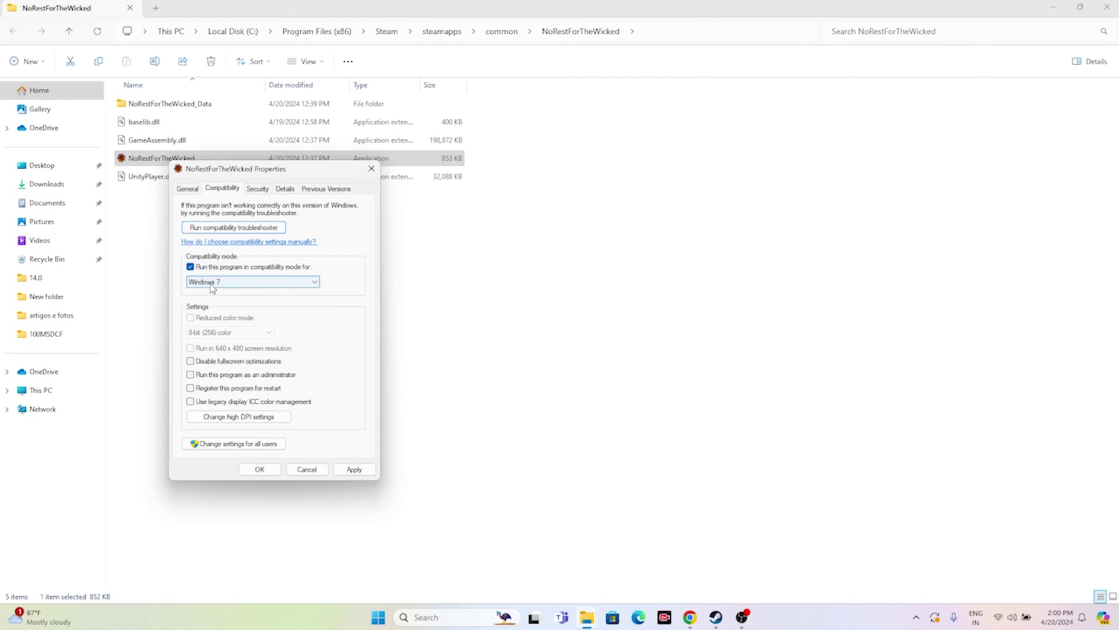
{"action": "left_click", "coordinate": [357, 474]}
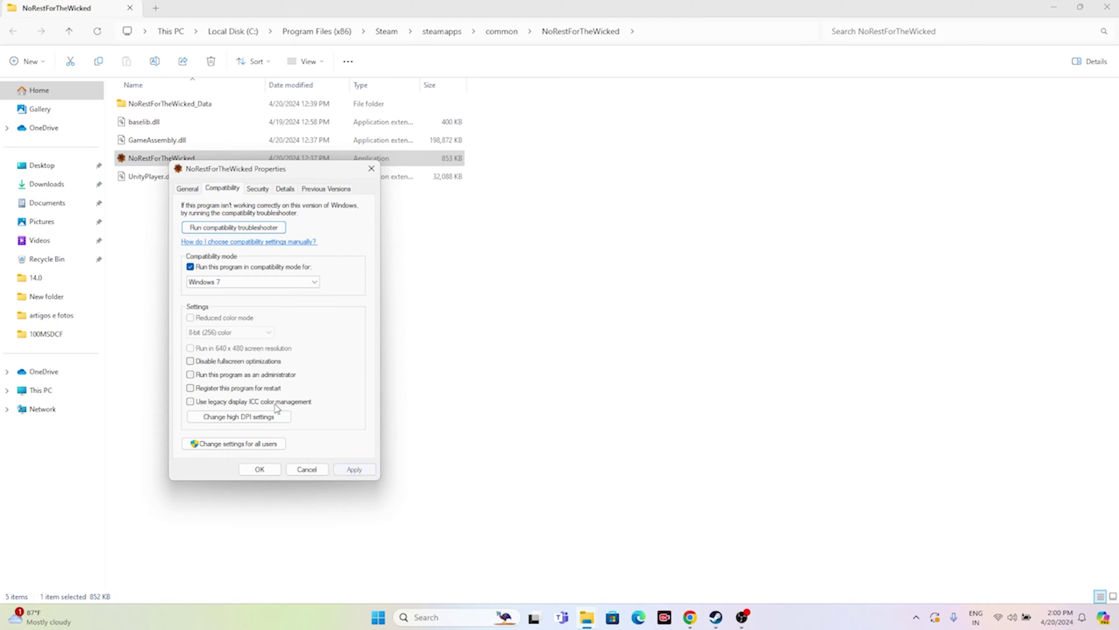
Step: Set the application's compatibility mode to Windows 8 and apply it
{"action": "left_click", "coordinate": [236, 283]}
{"action": "left_click", "coordinate": [226, 325]}
{"action": "left_click", "coordinate": [355, 469]}
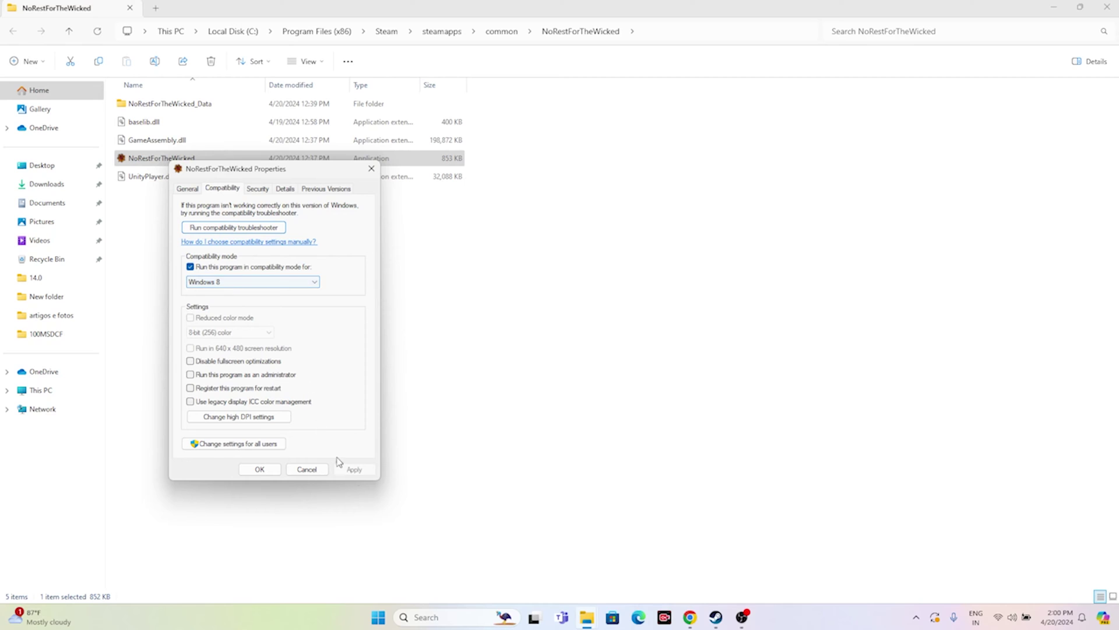
Step: Set the application to run as an administrator and save its properties
{"action": "left_click", "coordinate": [199, 377]}
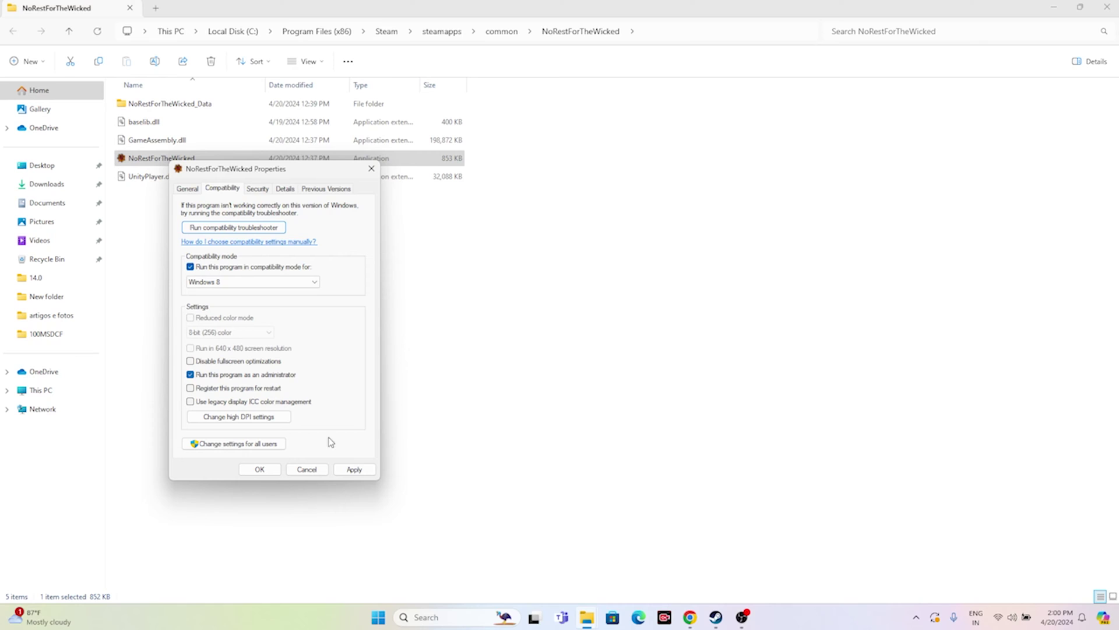
{"action": "left_click", "coordinate": [353, 468]}
{"action": "left_click", "coordinate": [260, 469]}
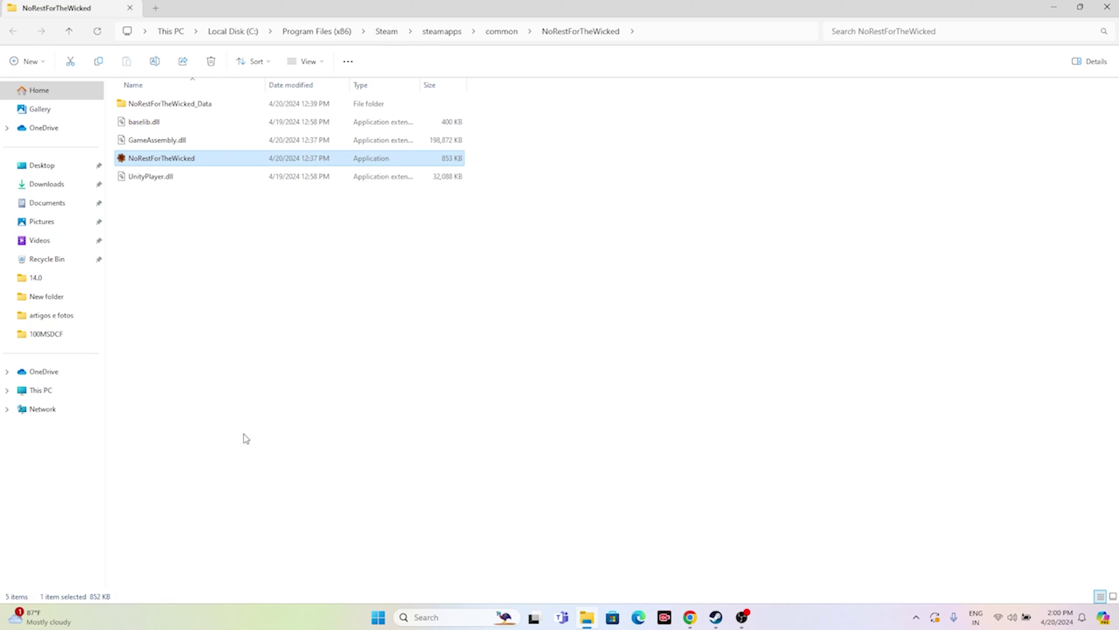
Step: Close the game's installation folder and properties window, minimize Steam, and dismiss the OBS Studio update notice
{"action": "left_click", "coordinate": [1107, 7]}
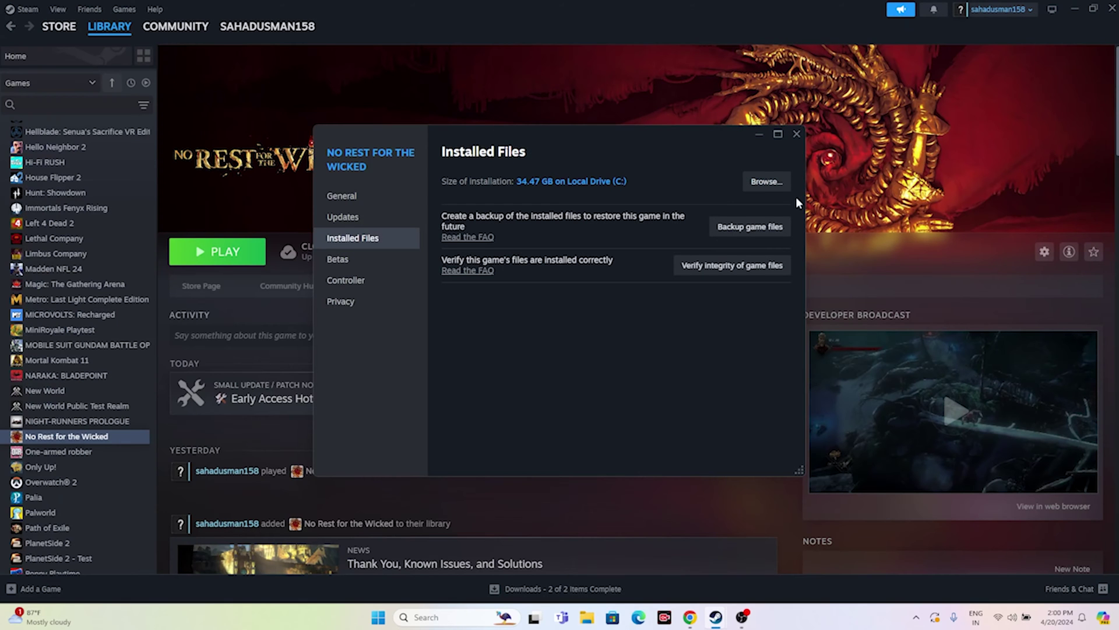
{"action": "left_click", "coordinate": [797, 134]}
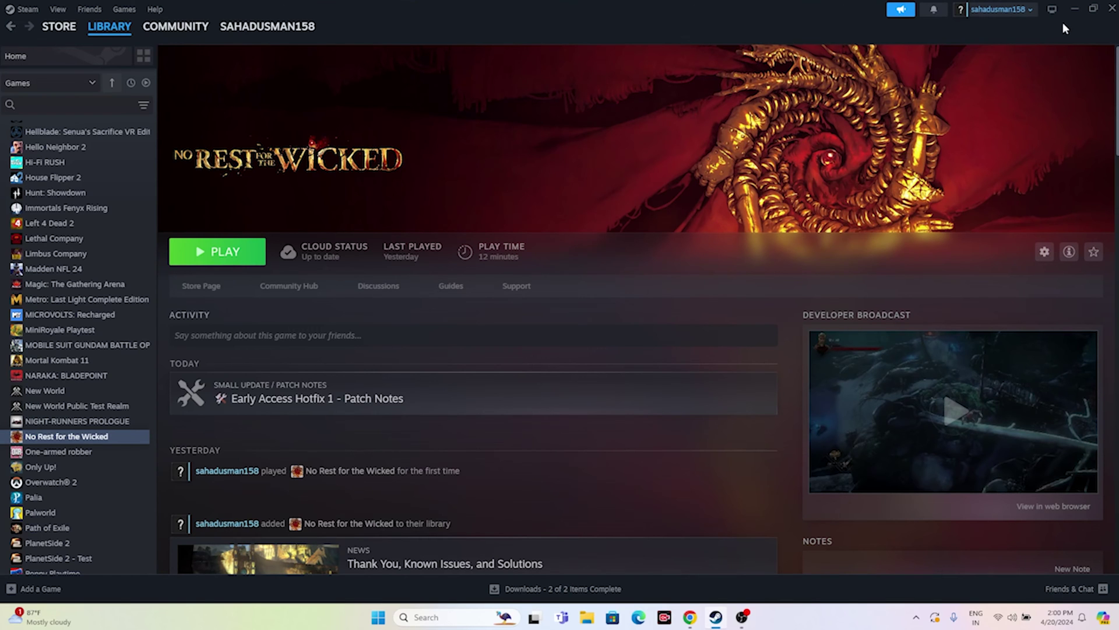
{"action": "left_click", "coordinate": [1075, 10]}
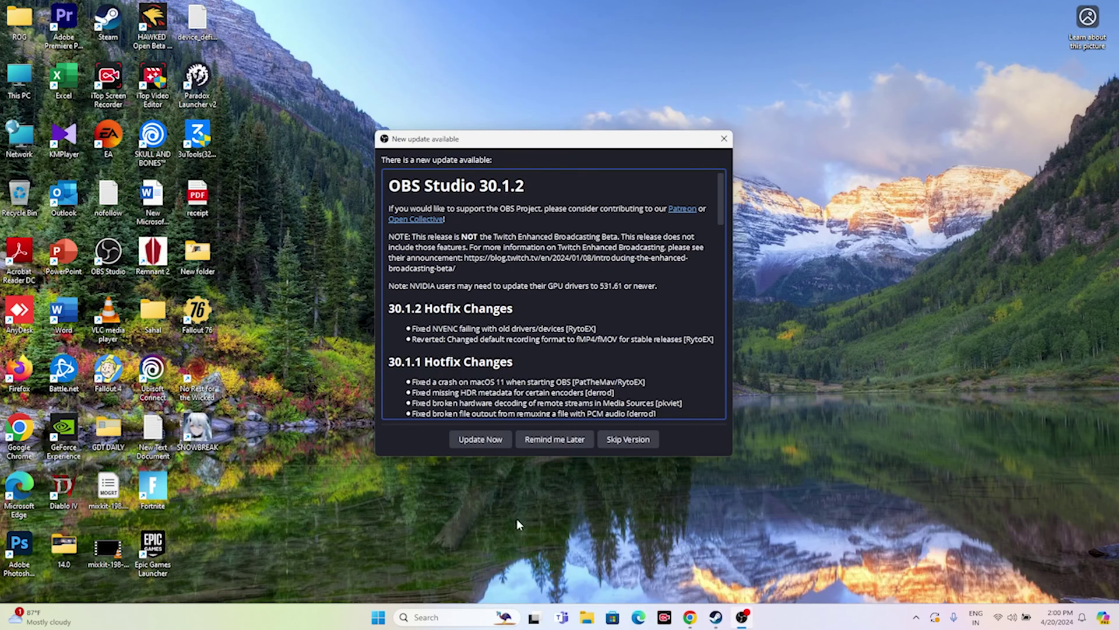
{"action": "left_click", "coordinate": [724, 138]}
Step: Switch to Windows Settings and check the automatic time zone and time options under Date & time
{"action": "left_click", "coordinate": [434, 617]}
{"action": "type", "text": "settings"}
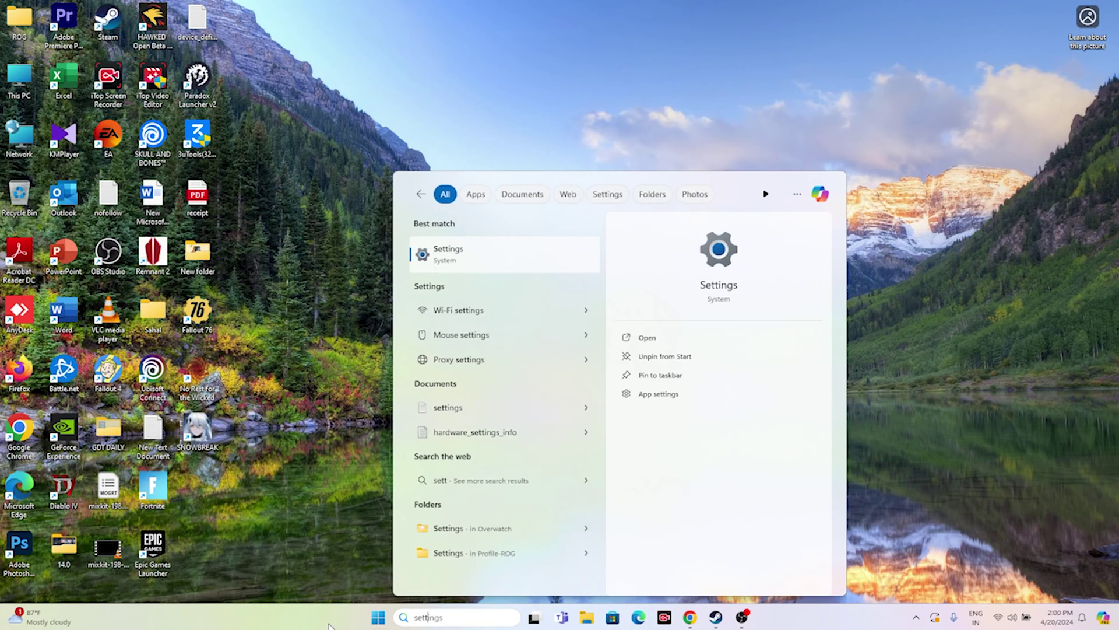
{"action": "left_click", "coordinate": [456, 260]}
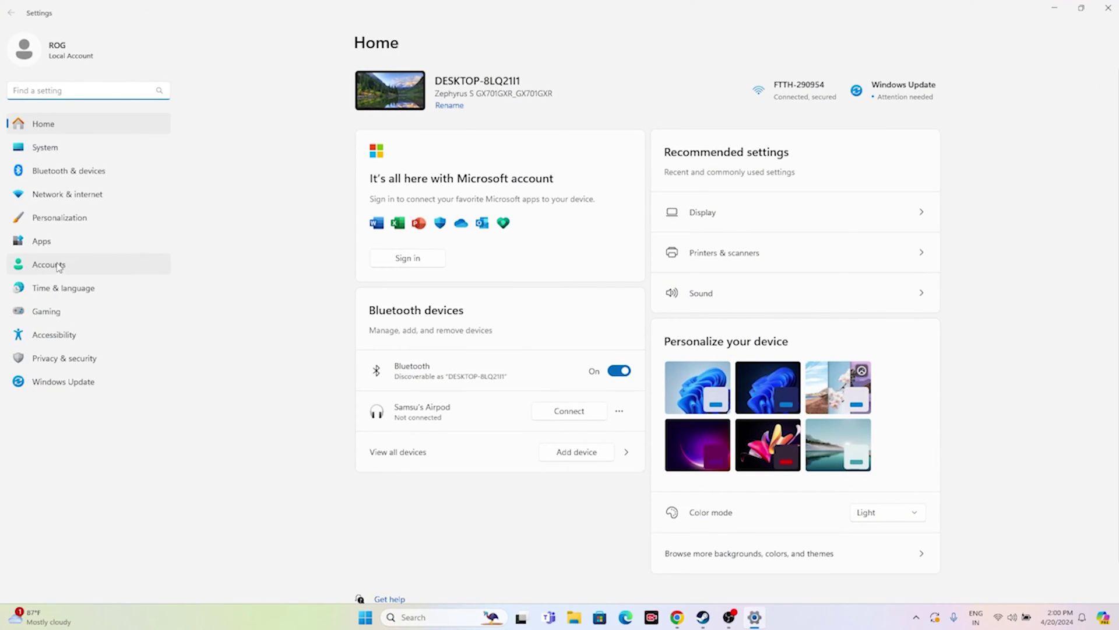
{"action": "left_click", "coordinate": [77, 293]}
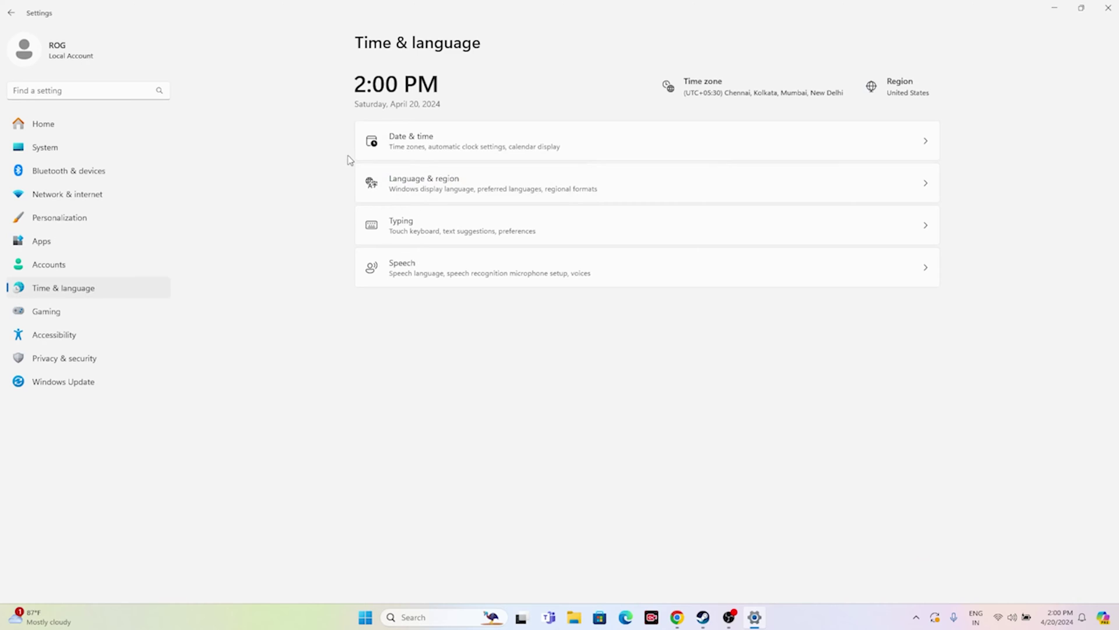
{"action": "left_click", "coordinate": [412, 142]}
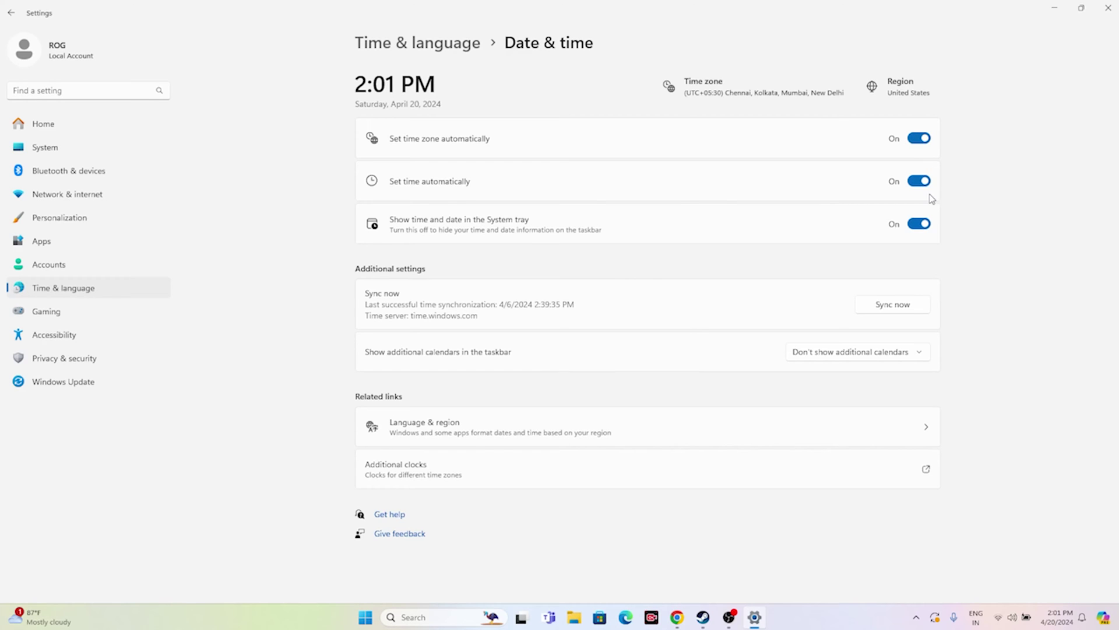
Step: Check the country or region choice under Language & region, leave it as United States, and close Settings
{"action": "left_click", "coordinate": [12, 20]}
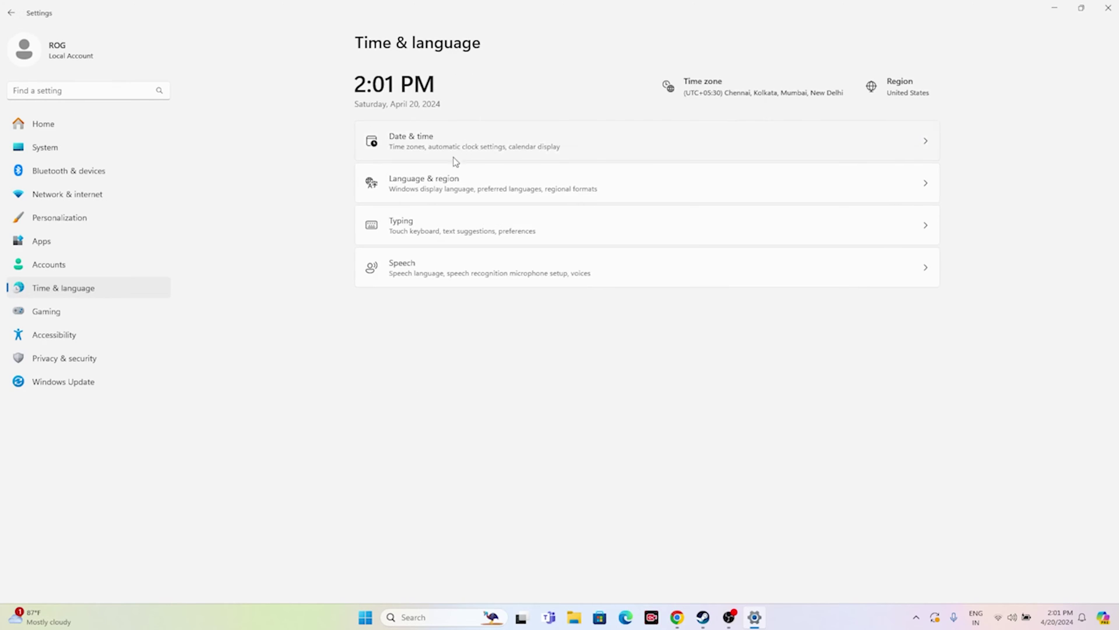
{"action": "left_click", "coordinate": [453, 179]}
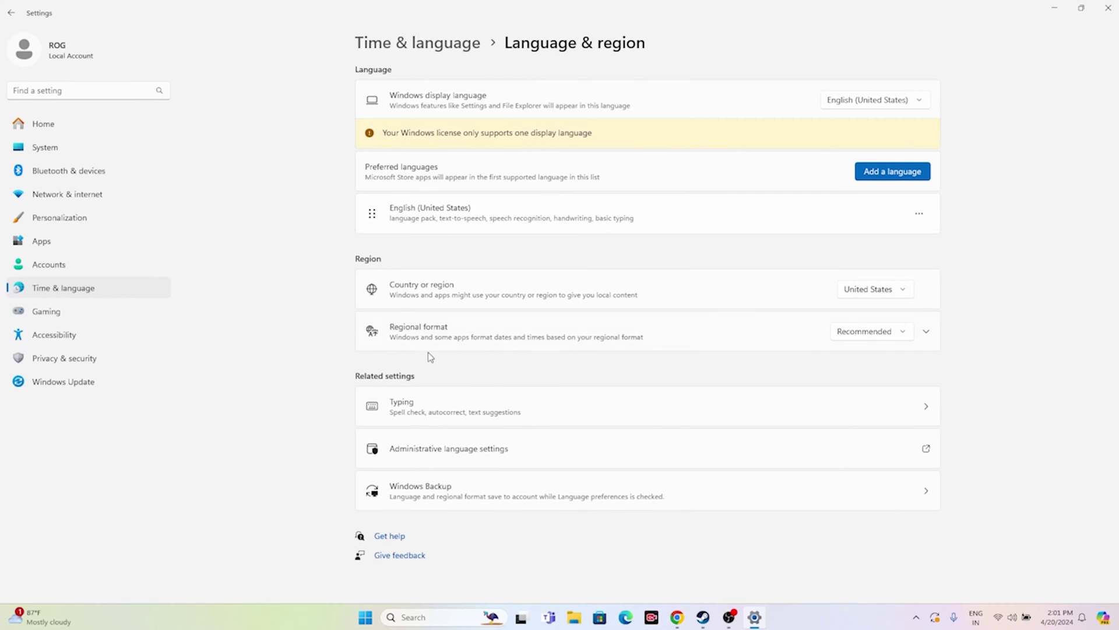
{"action": "left_click", "coordinate": [902, 294]}
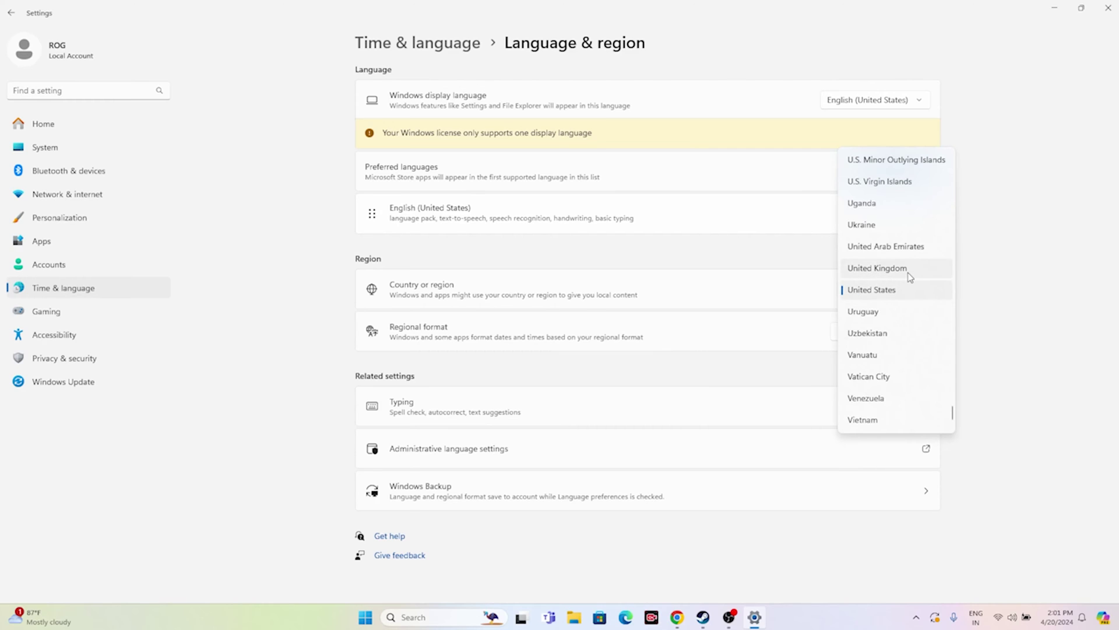
{"action": "left_click", "coordinate": [1026, 313]}
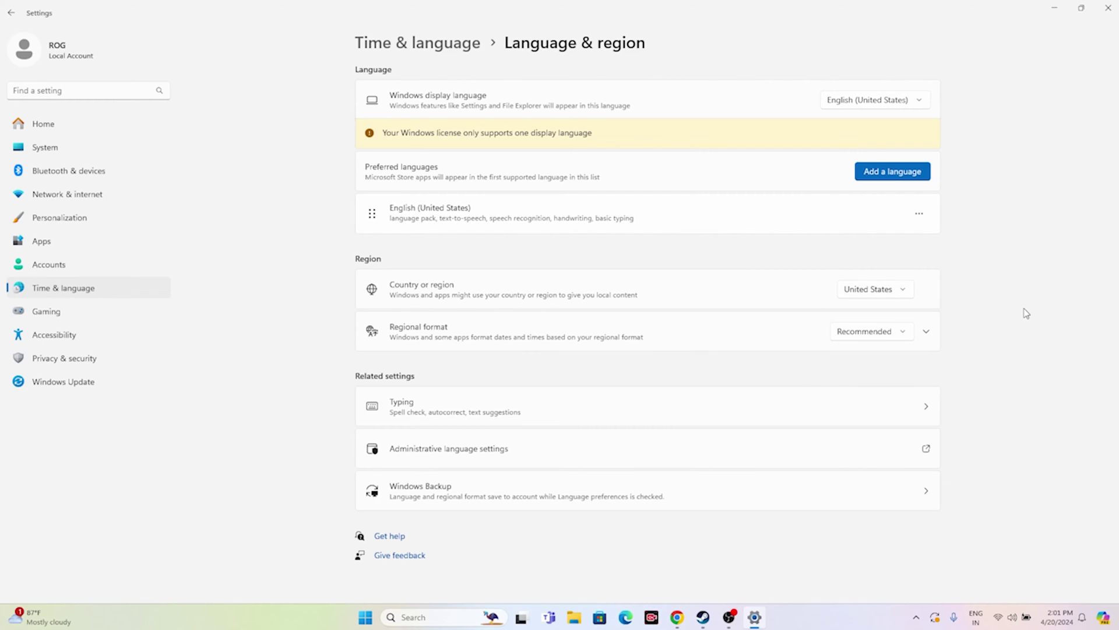
{"action": "left_click", "coordinate": [1106, 13]}
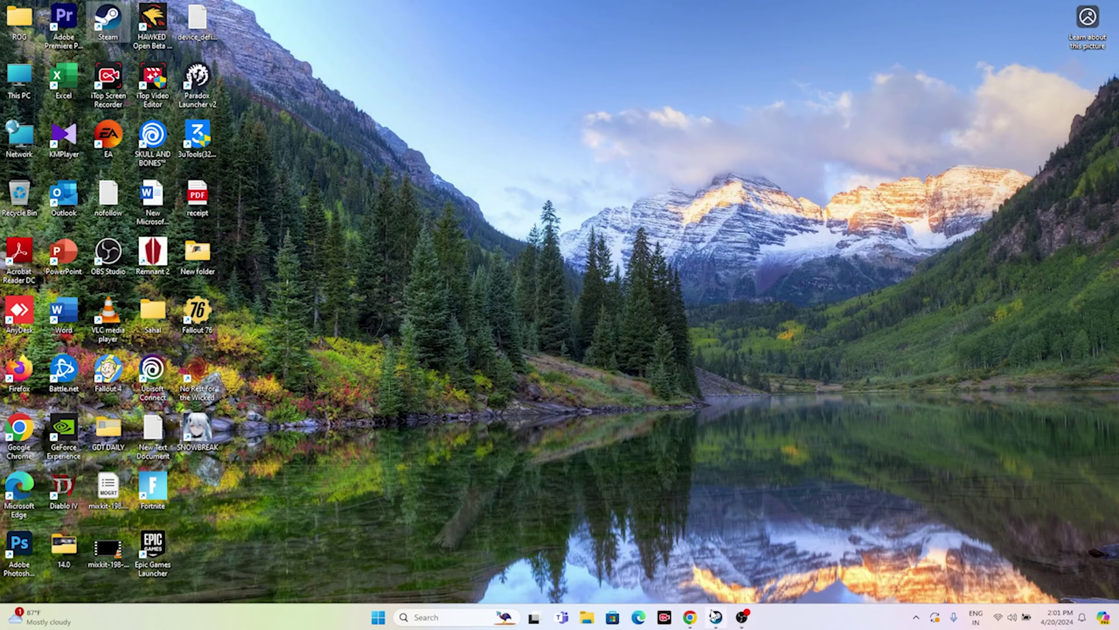
Step: Return to the game's page in Steam and open the Documents folder in File Explorer
{"action": "left_click", "coordinate": [716, 617]}
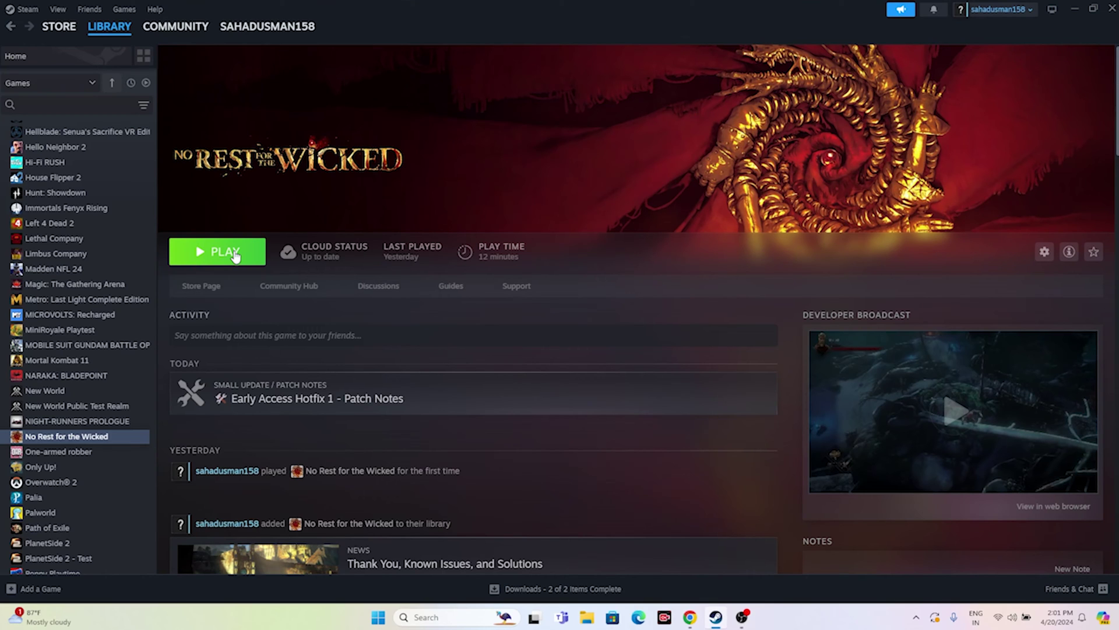
{"action": "left_click", "coordinate": [584, 618]}
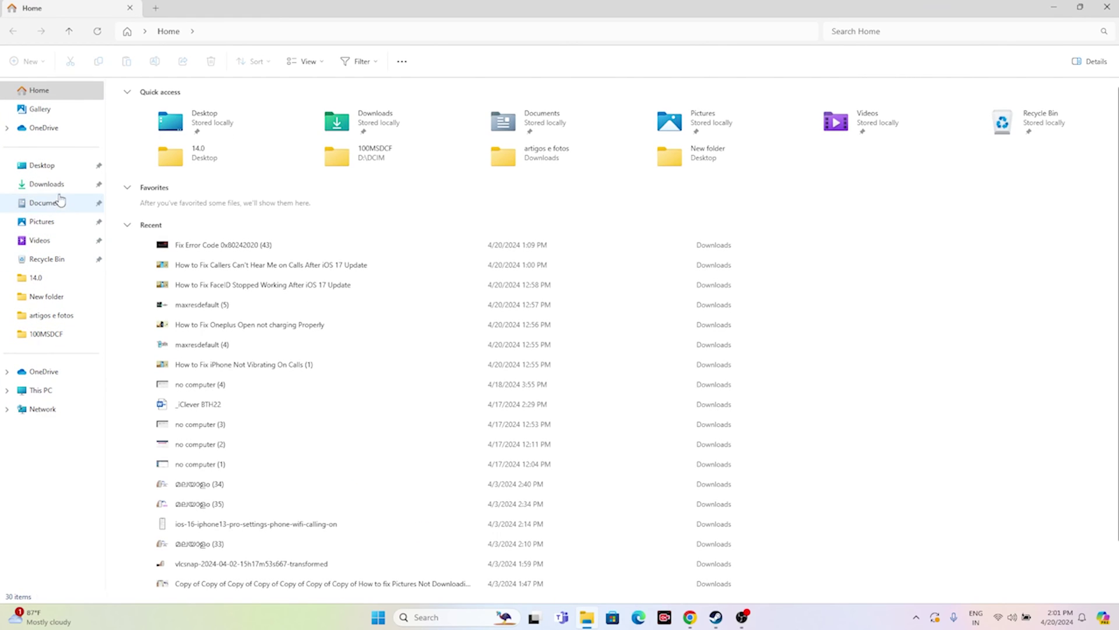
{"action": "left_click", "coordinate": [48, 203]}
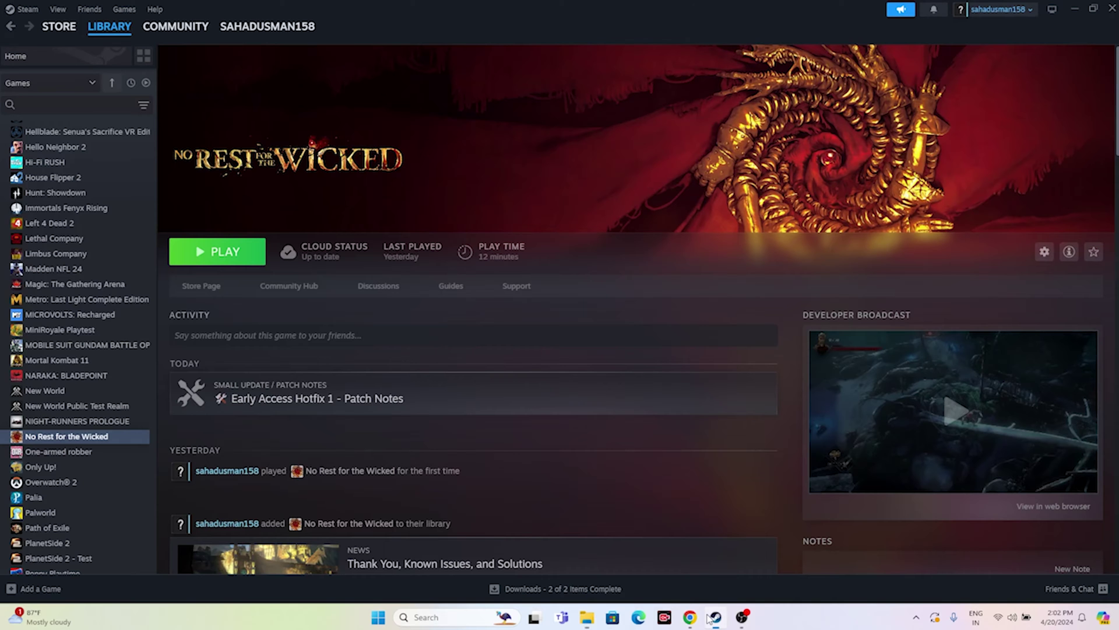
Step: Close the Documents folder and bring the game's library page in Steam back to the front
{"action": "left_click", "coordinate": [714, 618]}
{"action": "left_click", "coordinate": [714, 617]}
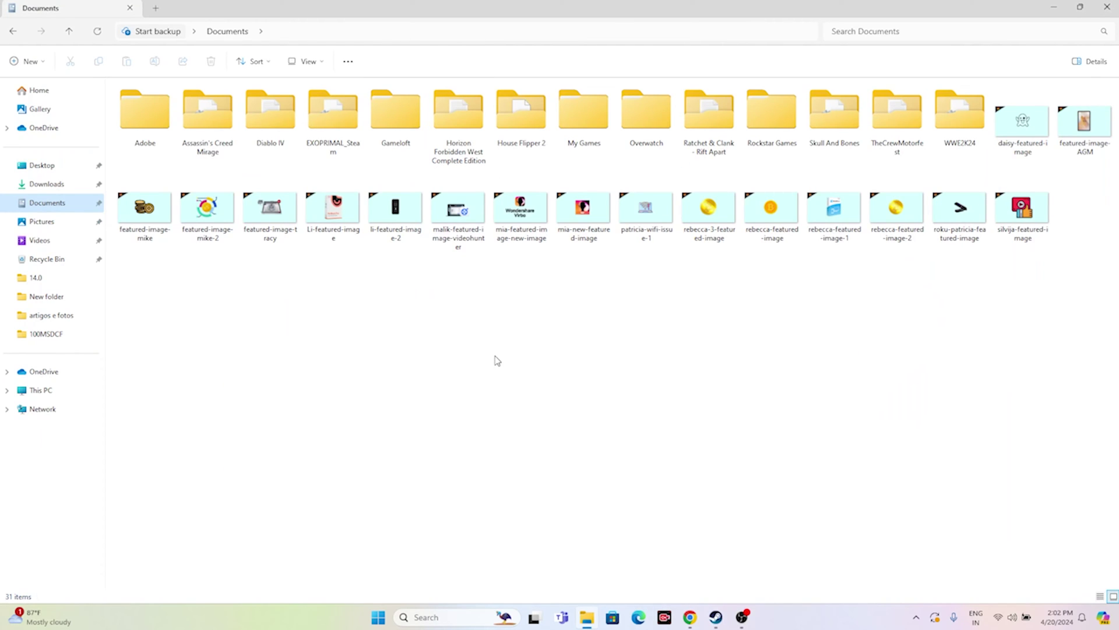
{"action": "left_click", "coordinate": [1107, 7]}
{"action": "left_click", "coordinate": [716, 617]}
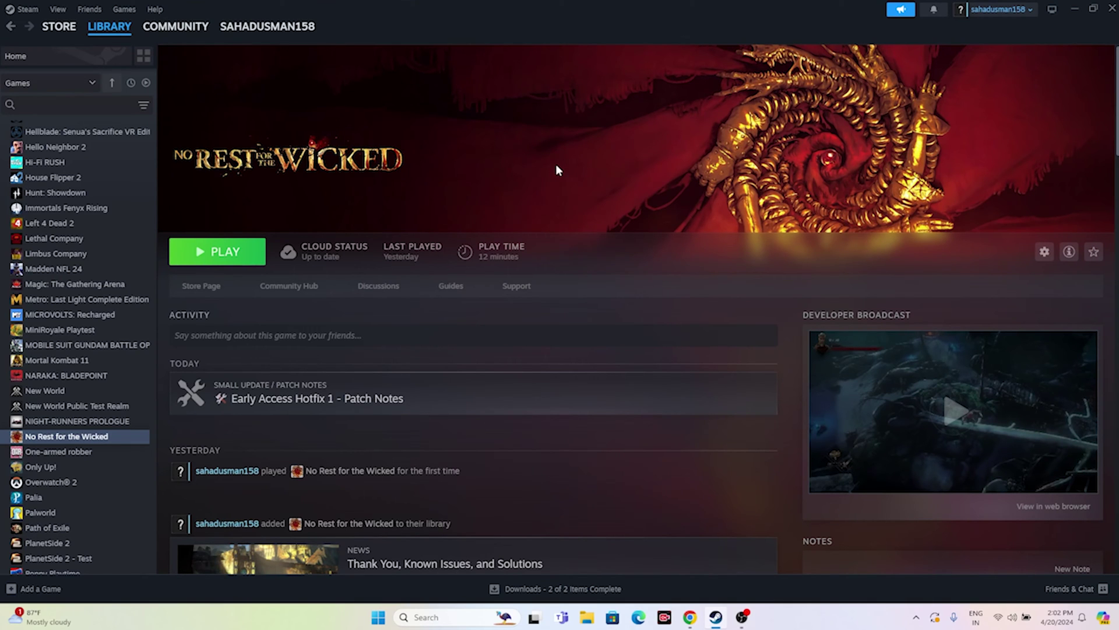
Step: Minimize Steam, open Control Panel through Windows search, and go to System and Security
{"action": "left_click", "coordinate": [1073, 9]}
{"action": "left_click", "coordinate": [462, 617]}
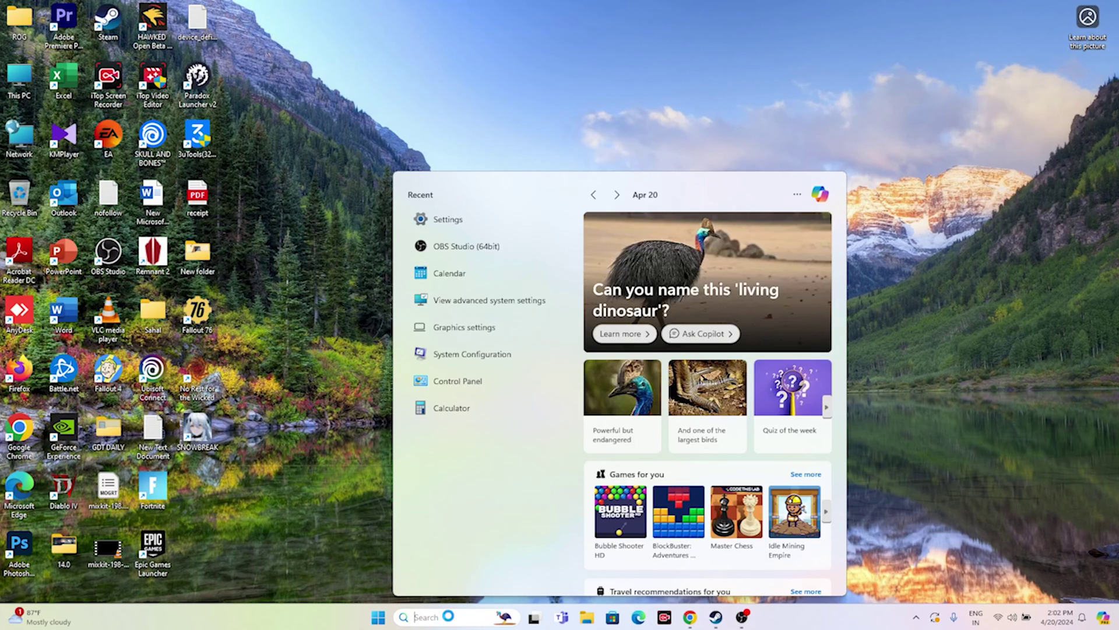
{"action": "type", "text": "control"}
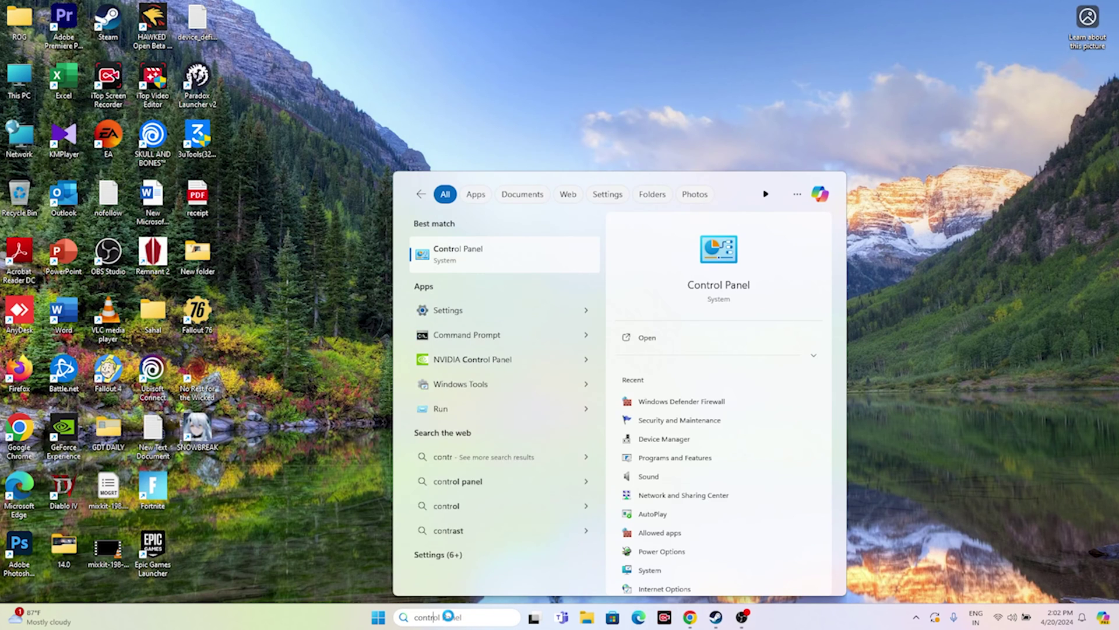
{"action": "left_click", "coordinate": [466, 255]}
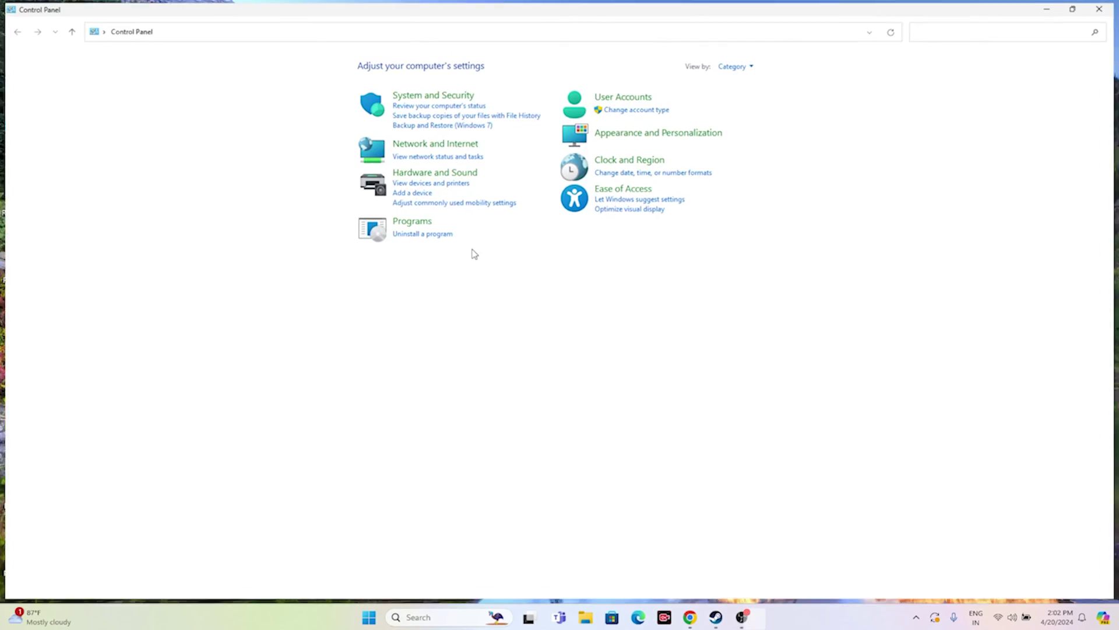
{"action": "left_click", "coordinate": [427, 94]}
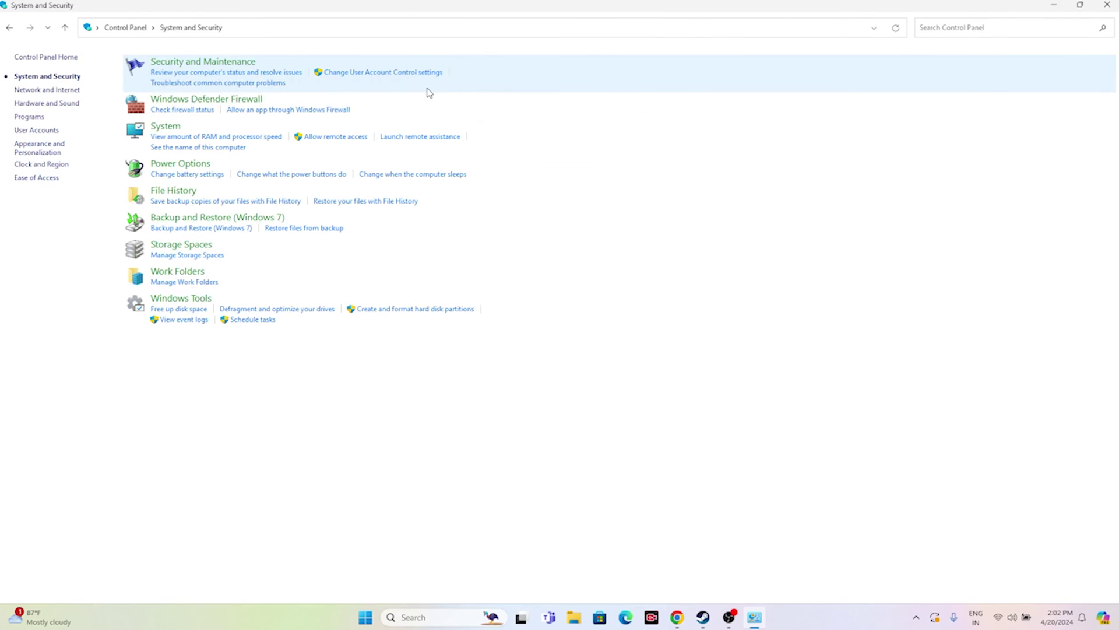
Step: Open the apps allowed through Windows Defender Firewall and locate No Rest for the Wicked in the list
{"action": "left_click", "coordinate": [233, 99]}
{"action": "left_click", "coordinate": [56, 92]}
{"action": "scroll", "coordinate": [454, 198], "scroll_direction": "down", "scroll_amount": 1}
{"action": "scroll", "coordinate": [454, 198], "scroll_direction": "down", "scroll_amount": 10}
{"action": "scroll", "coordinate": [454, 199], "scroll_direction": "down", "scroll_amount": 10}
{"action": "scroll", "coordinate": [454, 200], "scroll_direction": "down", "scroll_amount": 10}
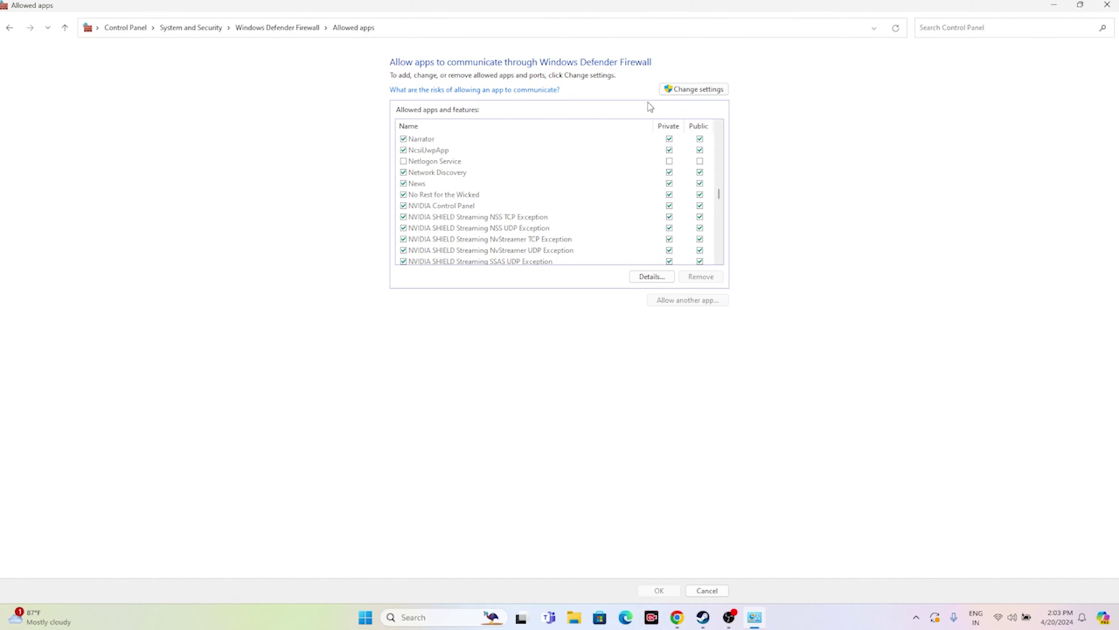
Step: Enable changes to the allowed apps, start allowing another app, and browse for it from This PC
{"action": "left_click", "coordinate": [680, 91]}
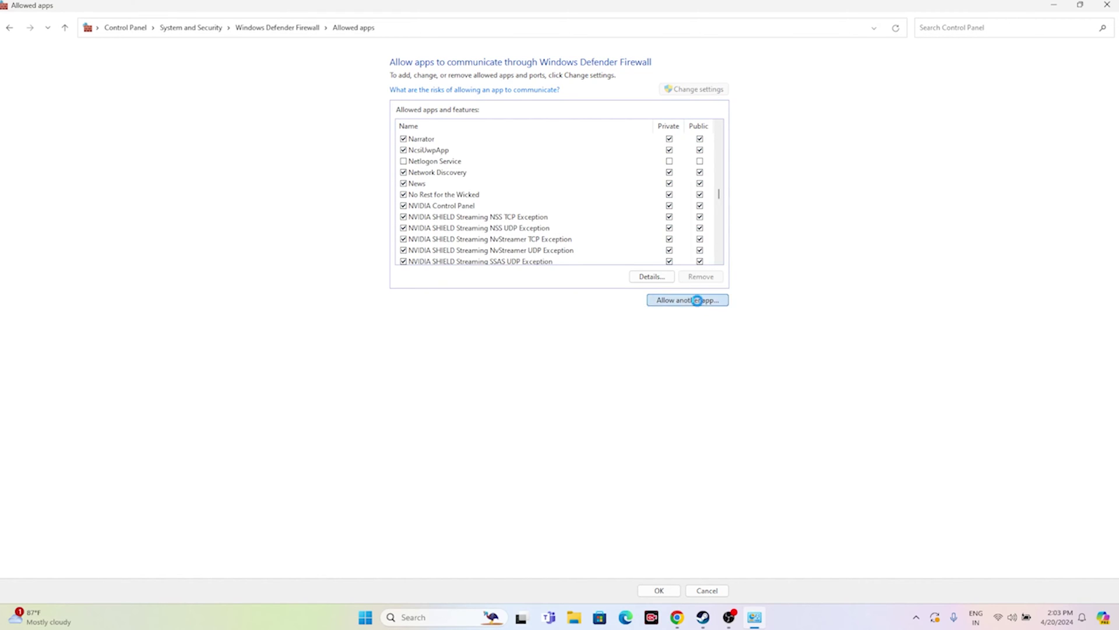
{"action": "left_click", "coordinate": [697, 300]}
{"action": "left_click", "coordinate": [644, 363]}
{"action": "scroll", "coordinate": [506, 383], "scroll_direction": "down", "scroll_amount": 3}
{"action": "left_click", "coordinate": [505, 384]}
{"action": "left_click", "coordinate": [499, 404]}
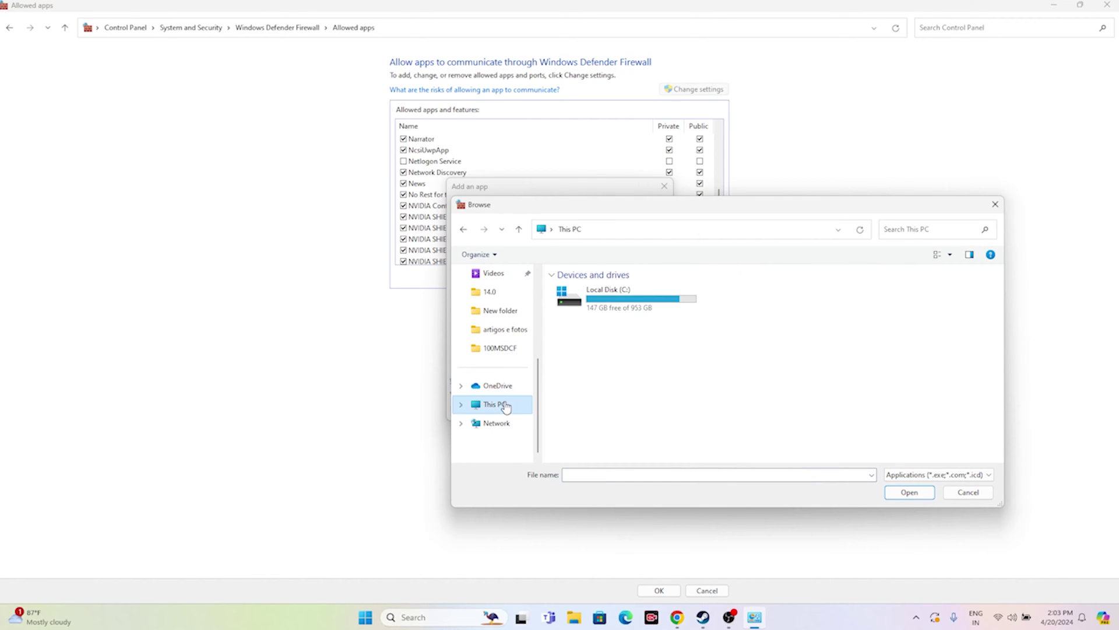
Step: Browse to the steamapps\common folder inside Program Files (x86)\Steam on Local Disk (C:)
{"action": "double_click", "coordinate": [611, 319]}
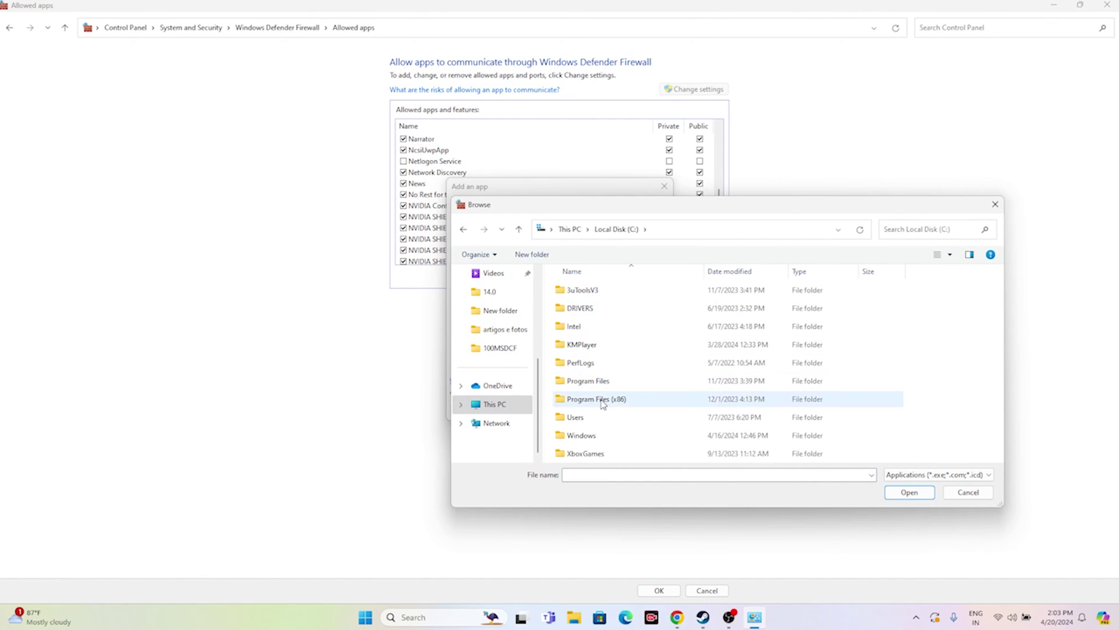
{"action": "double_click", "coordinate": [596, 398]}
{"action": "scroll", "coordinate": [603, 359], "scroll_direction": "down", "scroll_amount": 3}
{"action": "scroll", "coordinate": [603, 357], "scroll_direction": "down", "scroll_amount": 3}
{"action": "double_click", "coordinate": [601, 326]}
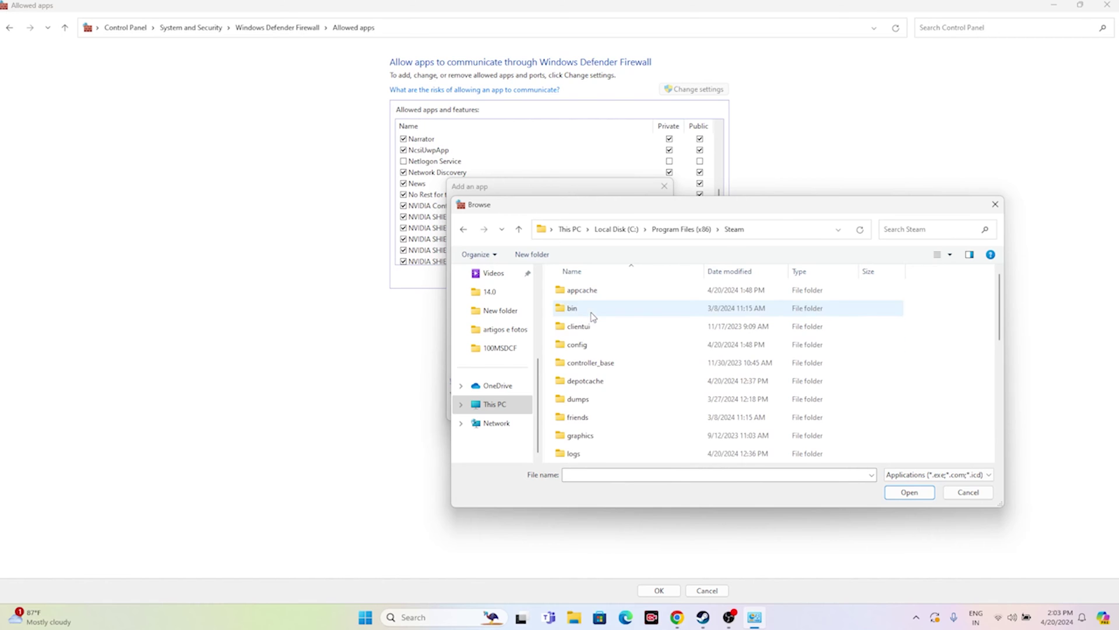
{"action": "scroll", "coordinate": [601, 357], "scroll_direction": "down", "scroll_amount": 1}
{"action": "double_click", "coordinate": [599, 350]}
{"action": "left_click", "coordinate": [594, 291]}
{"action": "double_click", "coordinate": [594, 290]}
Step: Find the NoRestForTheWicked folder and choose the NoRestForTheWicked application as the app to allow
{"action": "scroll", "coordinate": [612, 320], "scroll_direction": "down", "scroll_amount": 5}
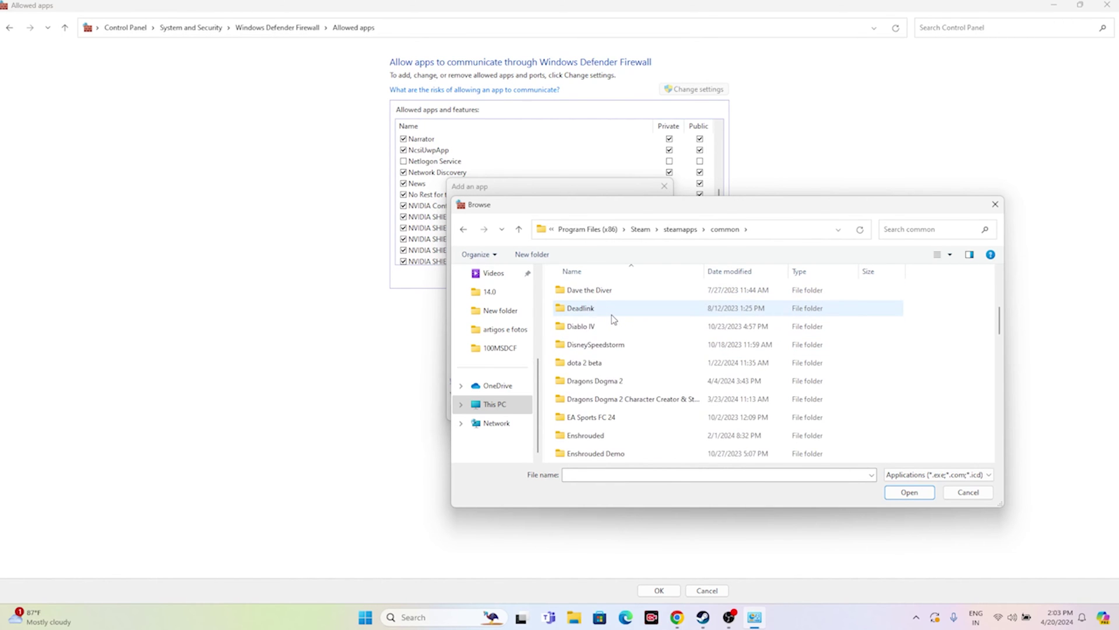
{"action": "scroll", "coordinate": [612, 319], "scroll_direction": "down", "scroll_amount": 5}
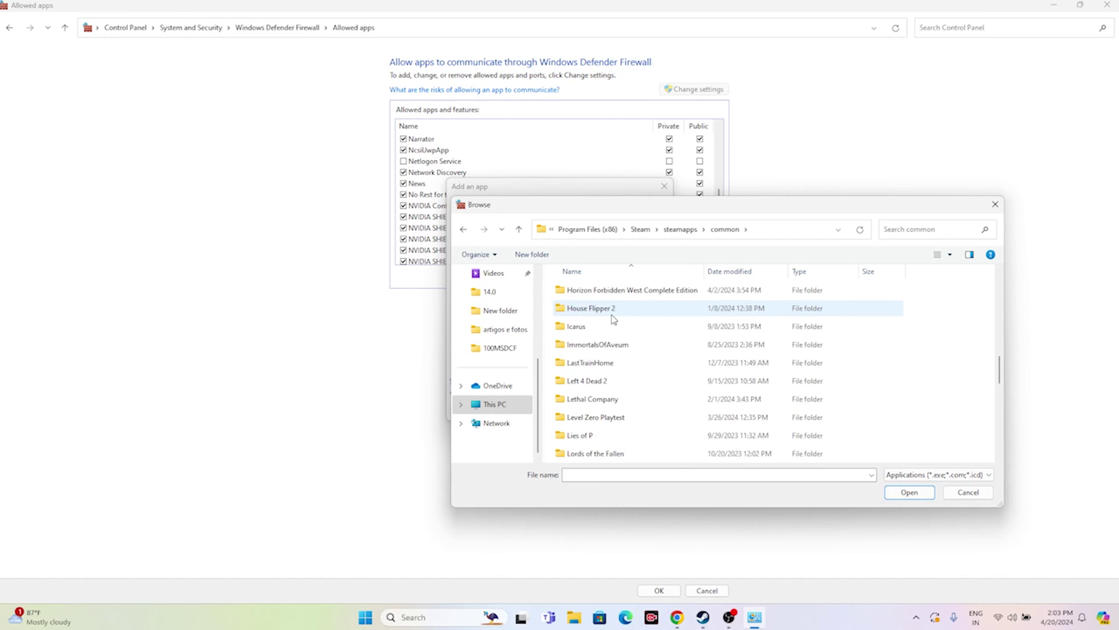
{"action": "scroll", "coordinate": [621, 325], "scroll_direction": "up", "scroll_amount": 1}
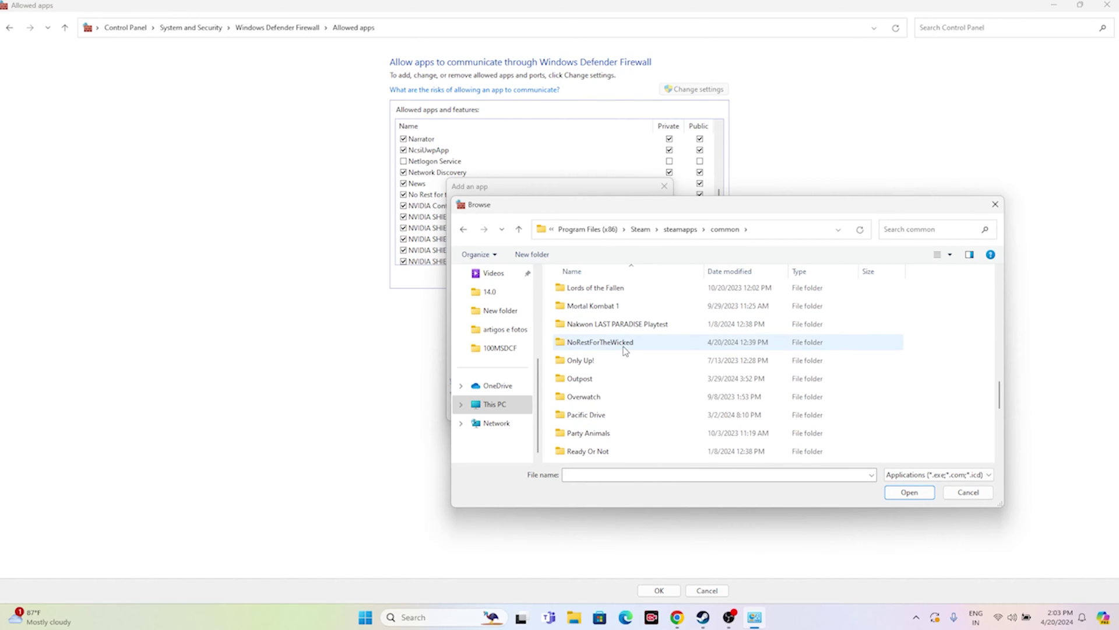
{"action": "double_click", "coordinate": [625, 349]}
{"action": "left_click", "coordinate": [604, 308]}
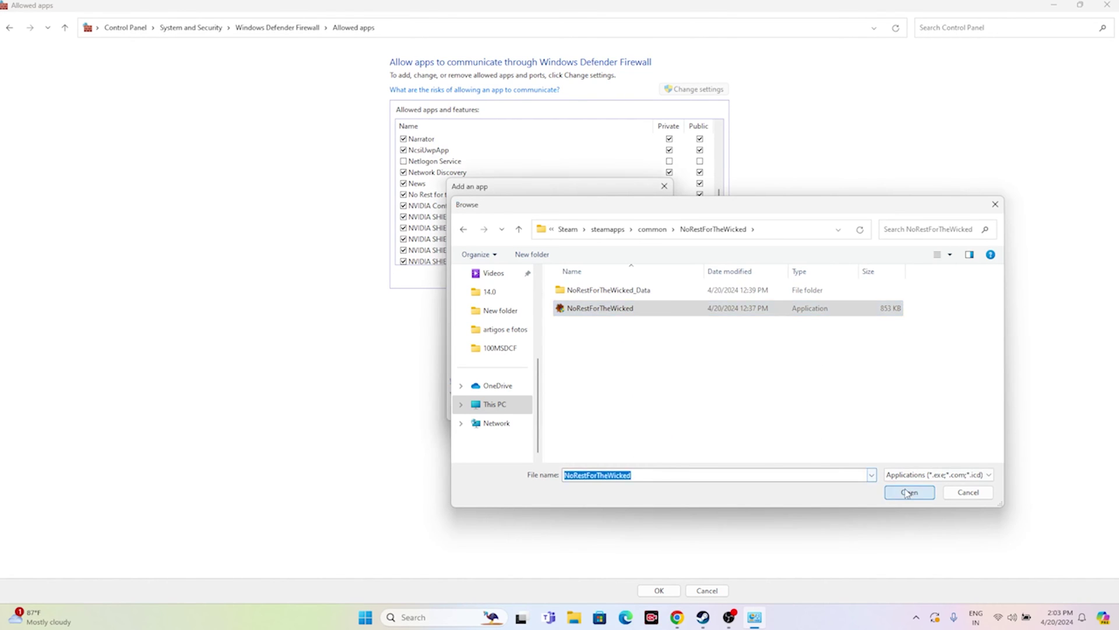
{"action": "left_click", "coordinate": [908, 492]}
Step: Try to add NoRestForTheWicked to the allowed apps, close the firewall windows, and return to Steam
{"action": "left_click", "coordinate": [599, 410]}
{"action": "left_click", "coordinate": [644, 348]}
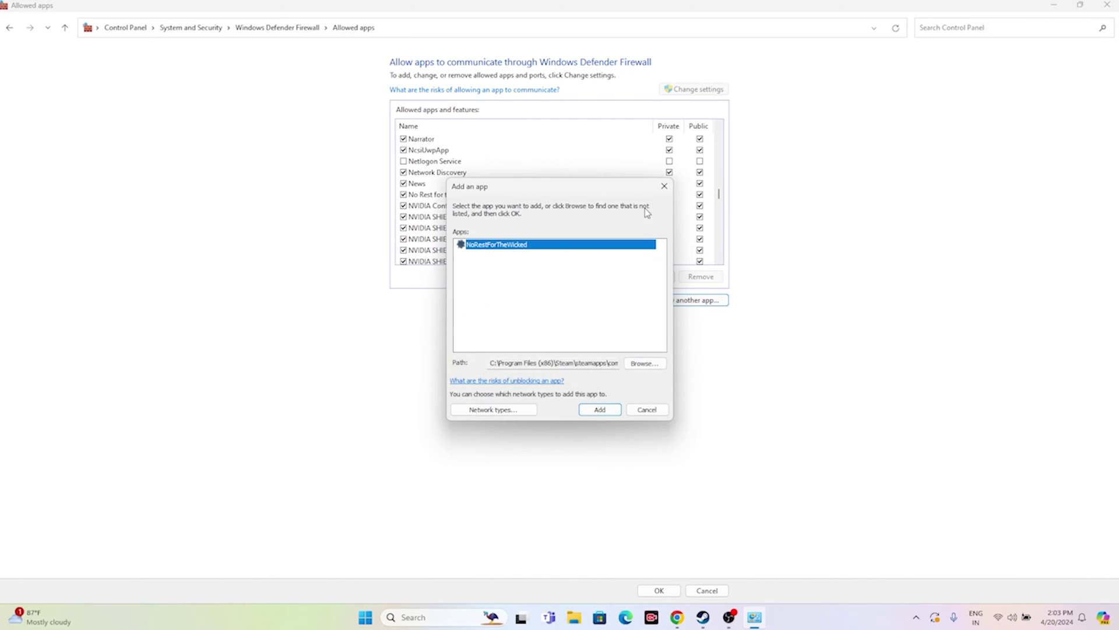
{"action": "left_click", "coordinate": [664, 186]}
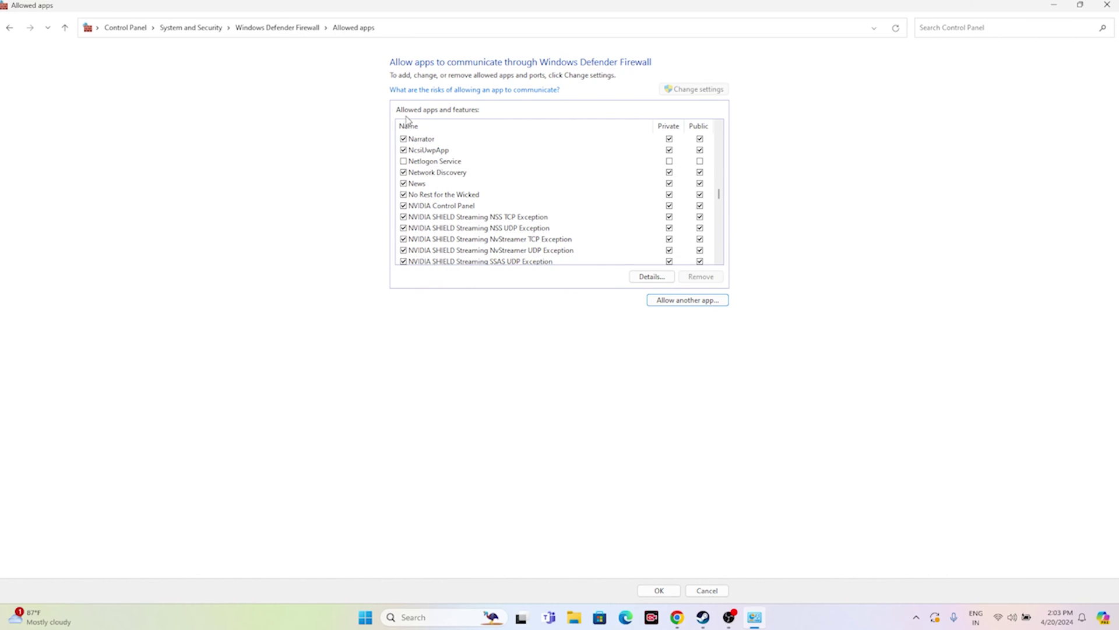
{"action": "left_click", "coordinate": [1107, 6]}
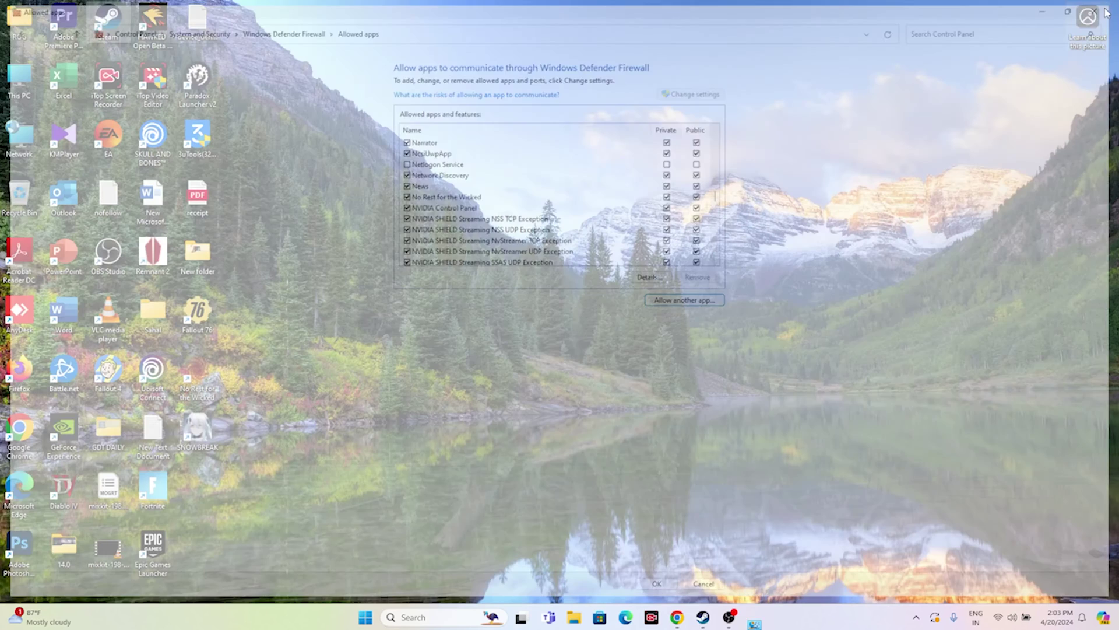
{"action": "left_click", "coordinate": [716, 617]}
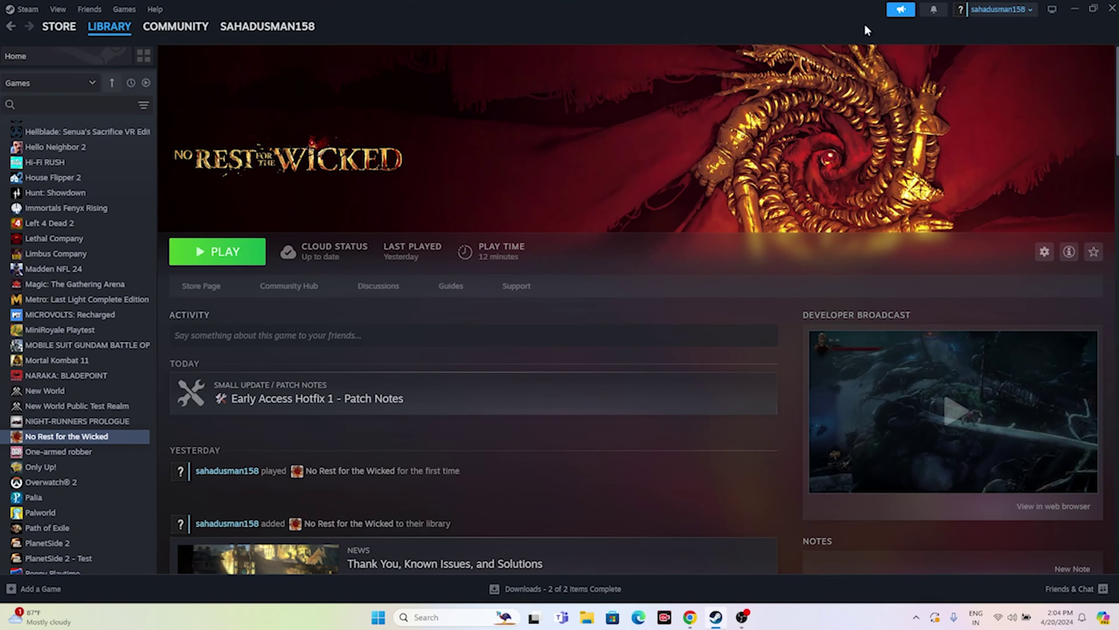
Step: Minimize Steam, open System Configuration through Windows search, and show its services list
{"action": "left_click", "coordinate": [1074, 9]}
{"action": "left_click", "coordinate": [418, 618]}
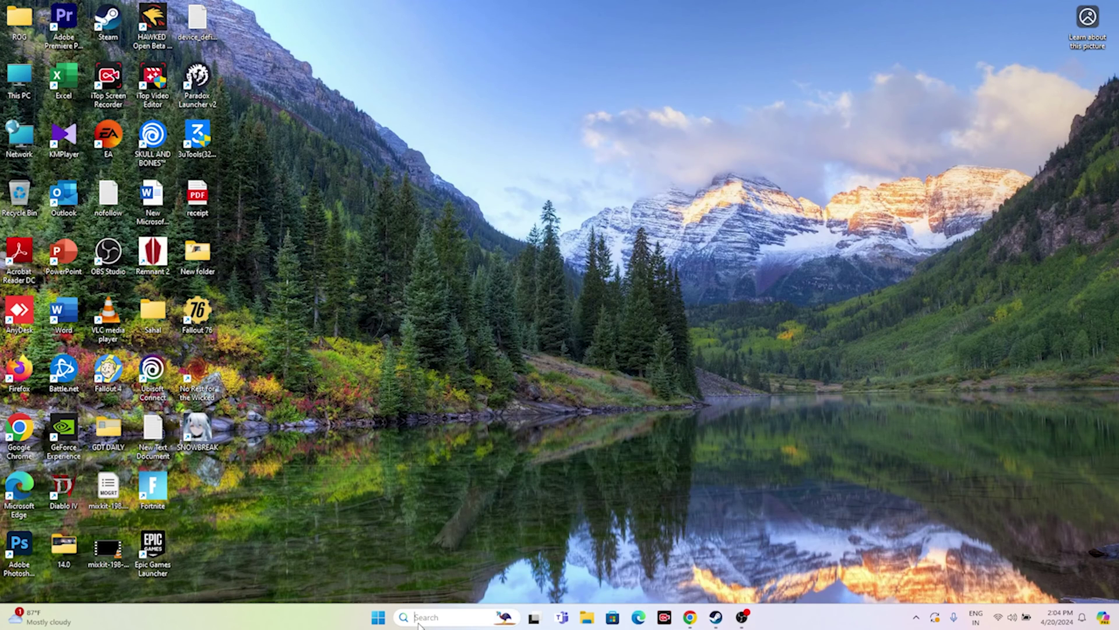
{"action": "type", "text": "system"}
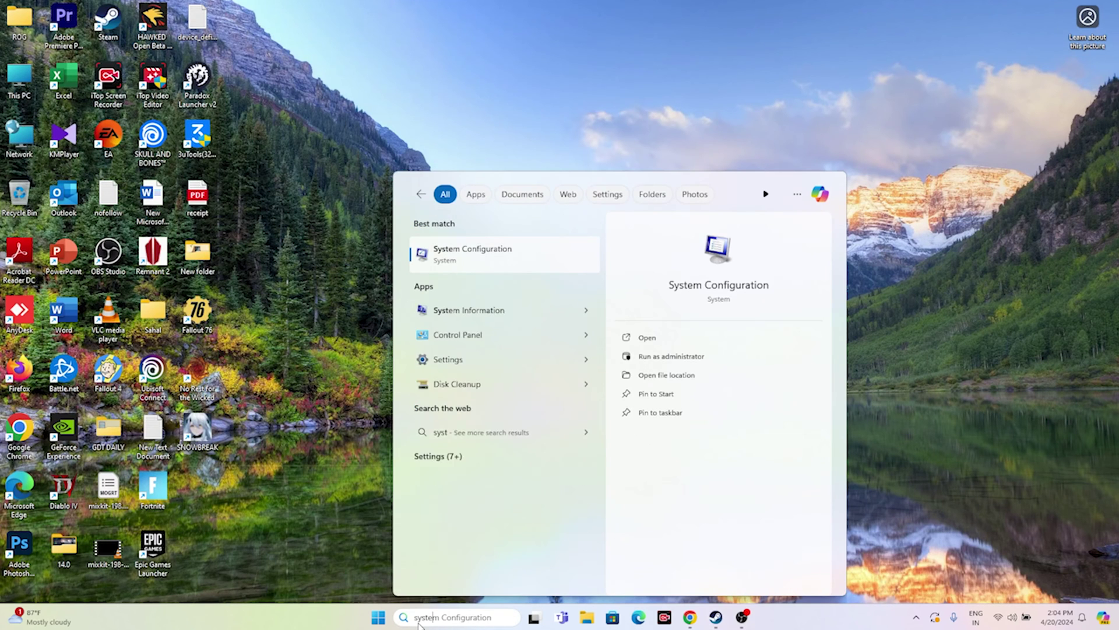
{"action": "left_click", "coordinate": [487, 257]}
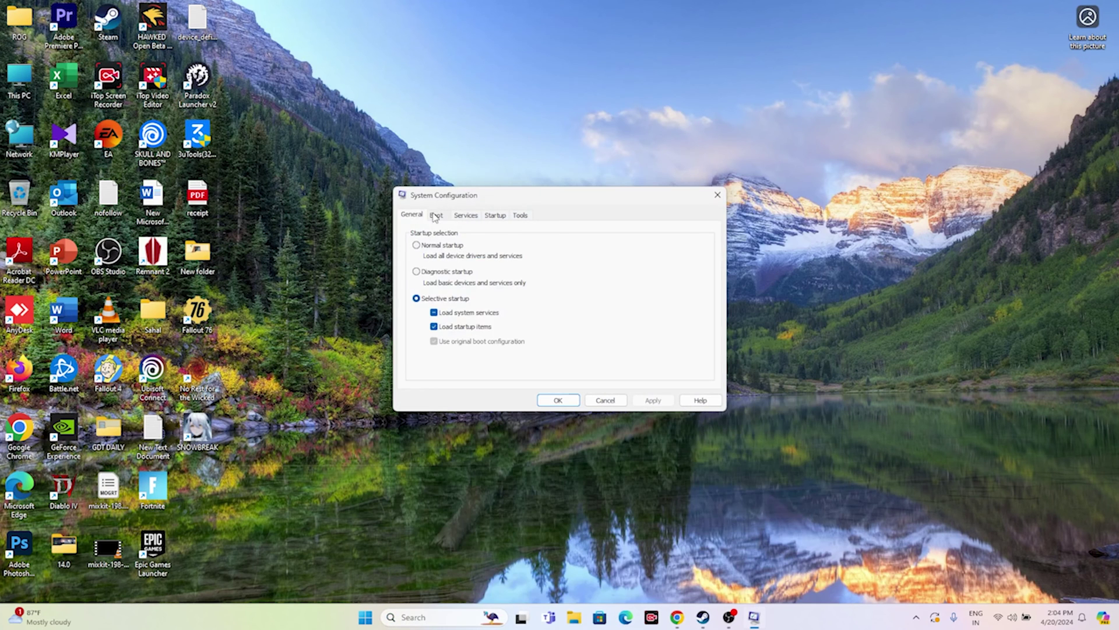
{"action": "left_click", "coordinate": [466, 215]}
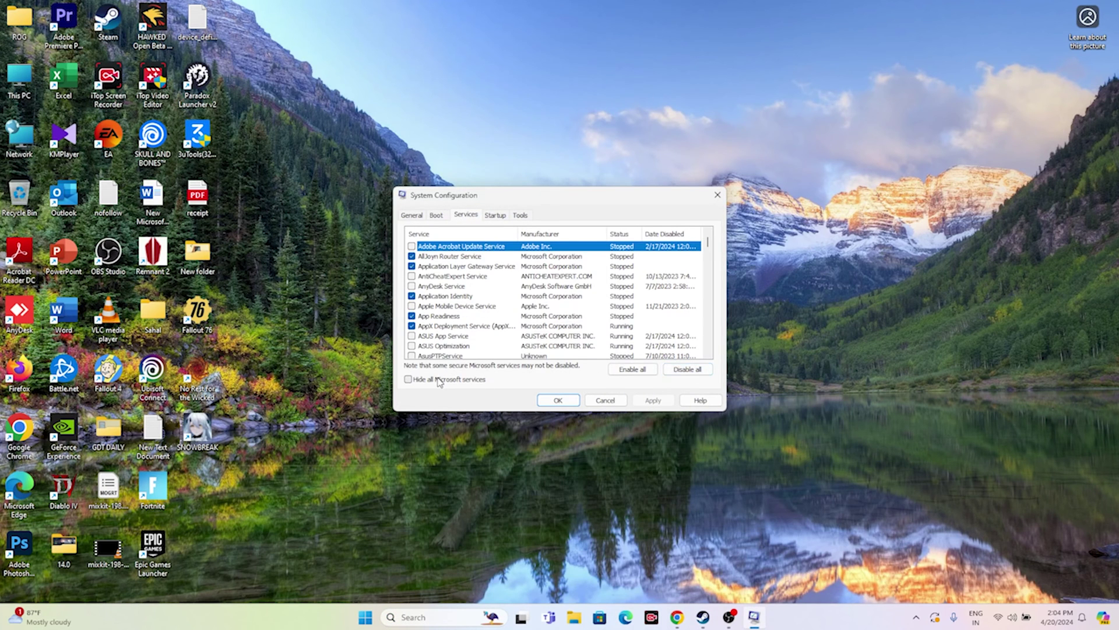
Step: Disable all services, hide all Microsoft services, apply the changes, and exit without restarting
{"action": "left_click", "coordinate": [411, 379]}
{"action": "left_click", "coordinate": [412, 380]}
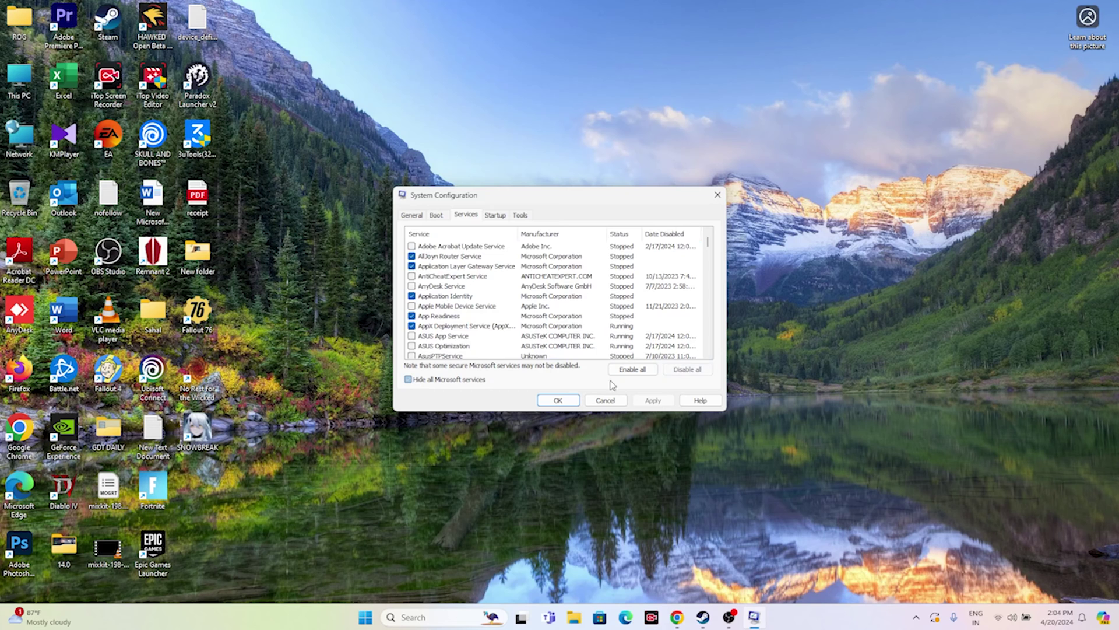
{"action": "left_click", "coordinate": [687, 369]}
{"action": "left_click", "coordinate": [408, 379]}
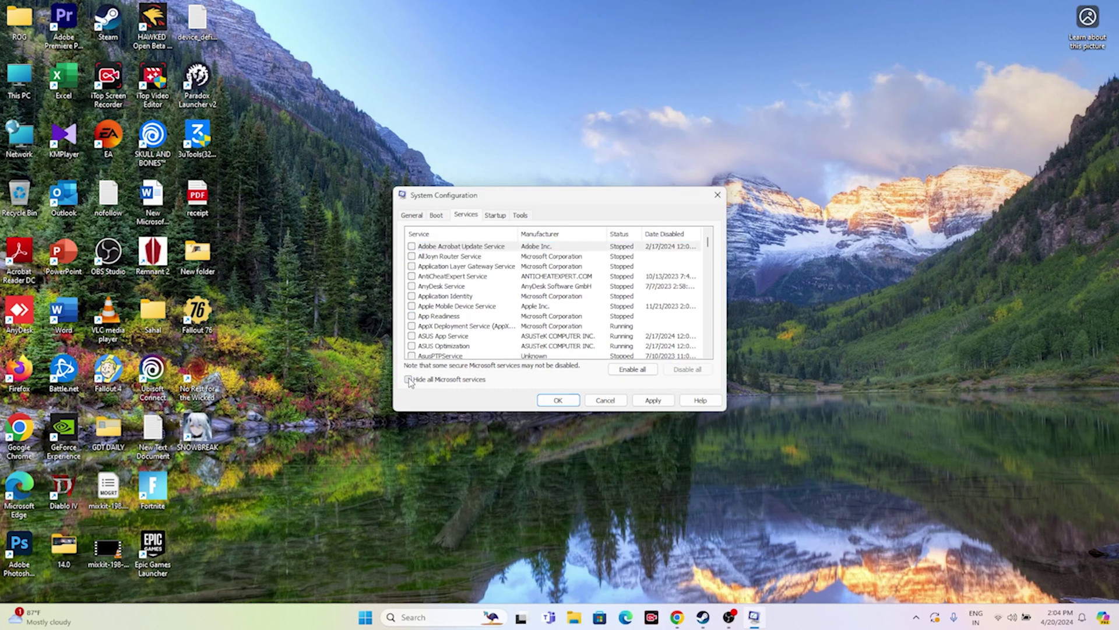
{"action": "left_click", "coordinate": [651, 402]}
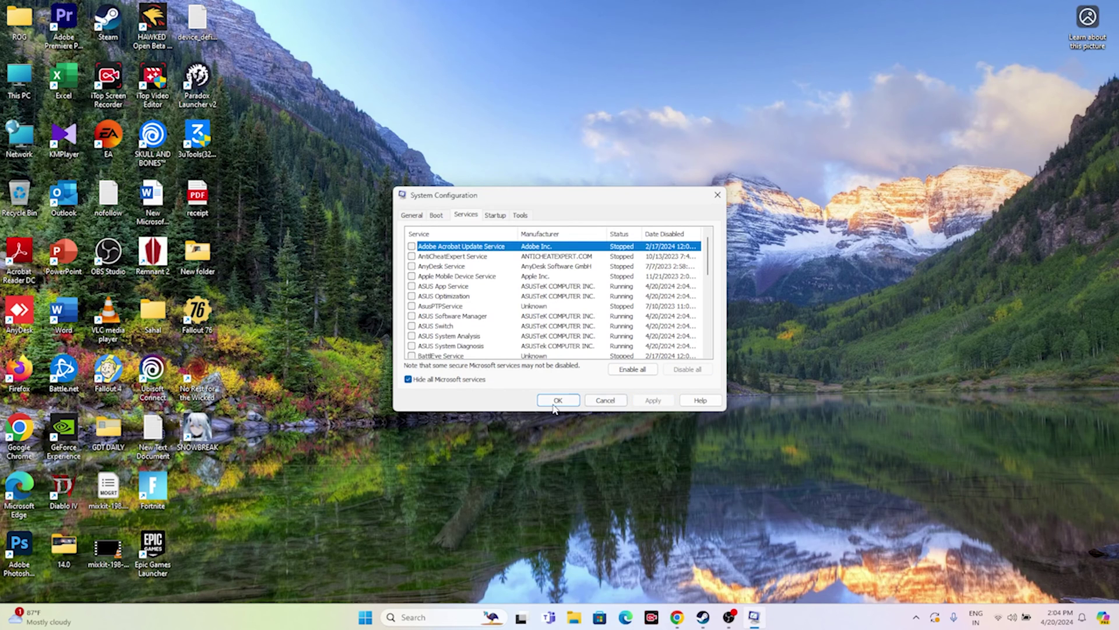
{"action": "left_click", "coordinate": [554, 405]}
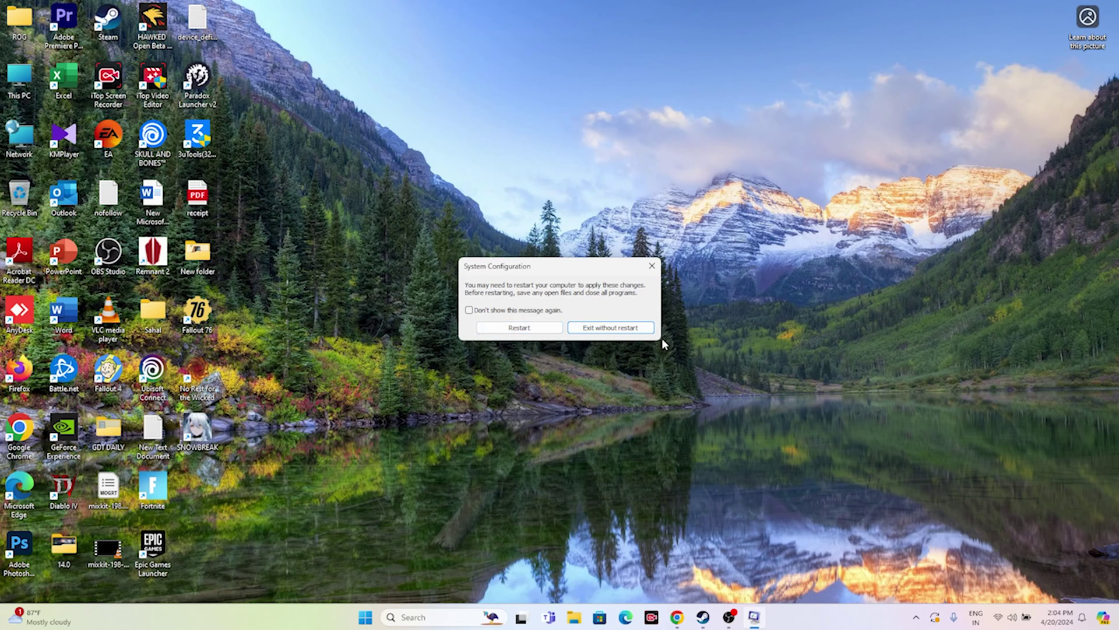
{"action": "left_click", "coordinate": [638, 328]}
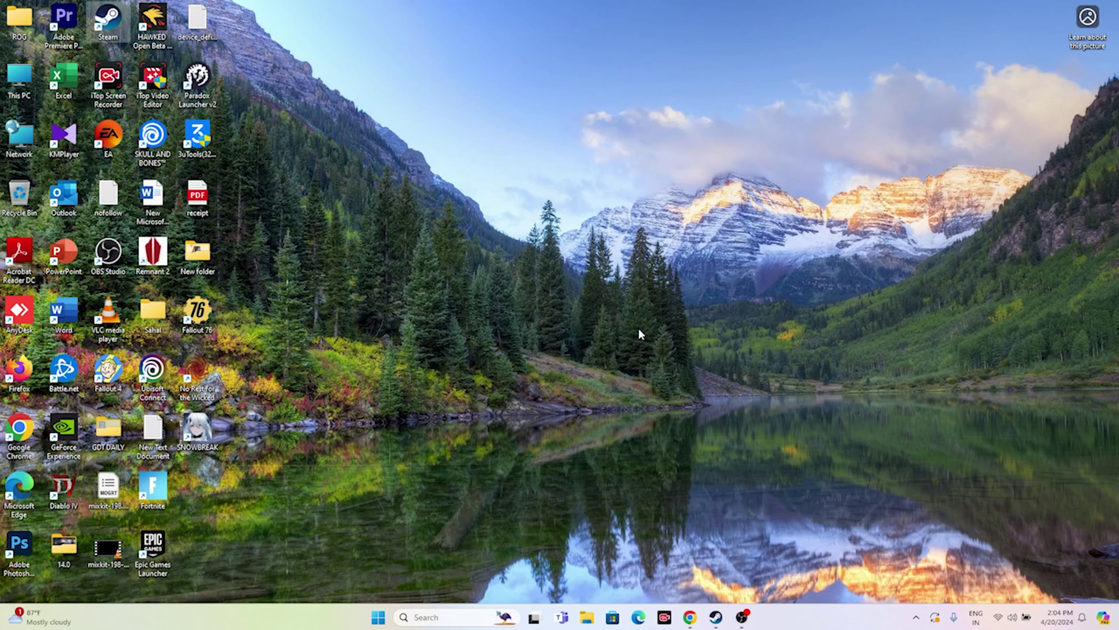
Step: Return to Steam and set the launch options of No Rest for the Wicked to -dx12 in its properties
{"action": "left_click", "coordinate": [716, 616]}
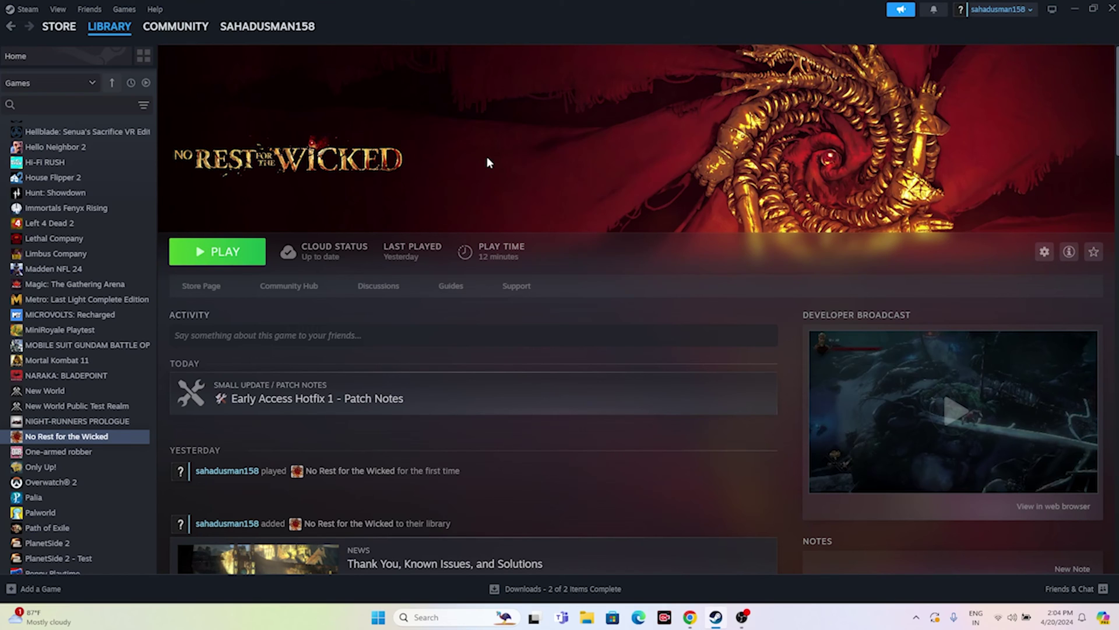
{"action": "right_click", "coordinate": [96, 442]}
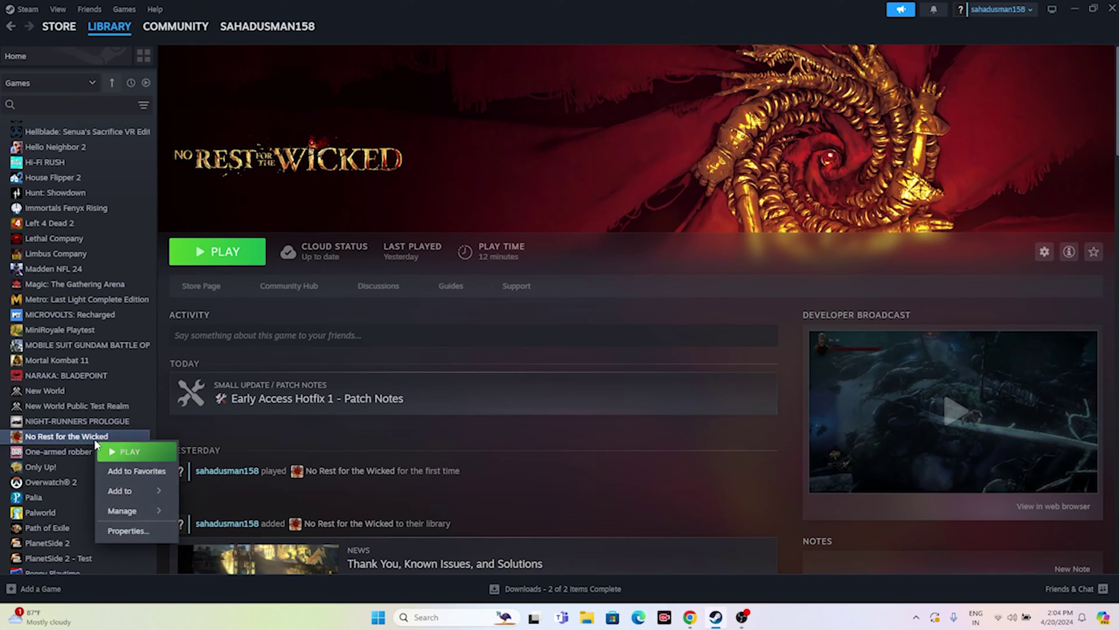
{"action": "left_click", "coordinate": [130, 530]}
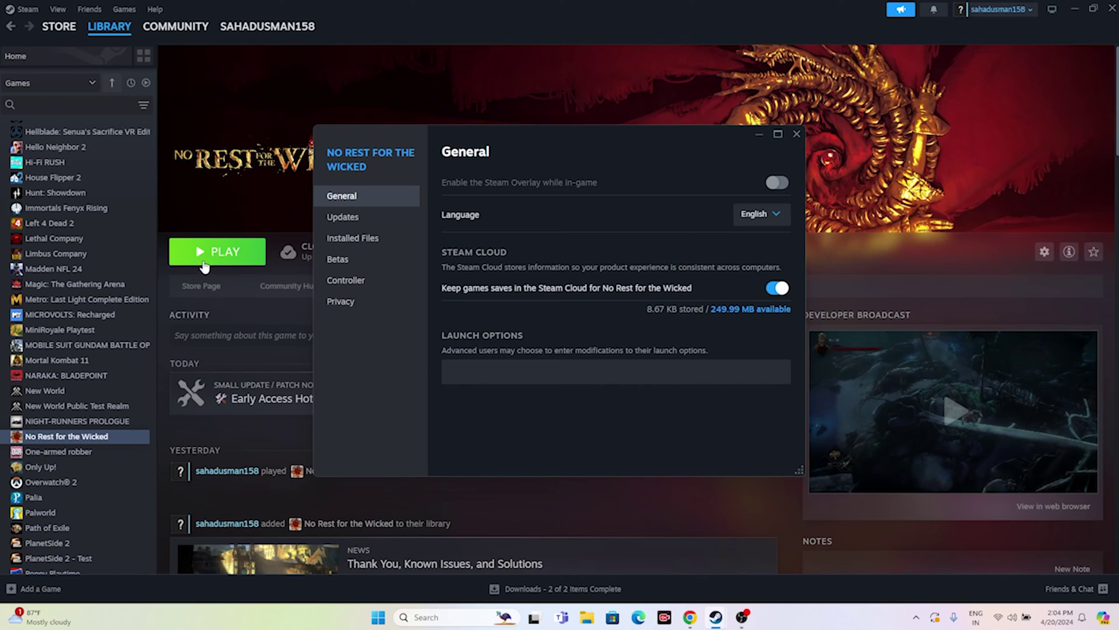
{"action": "left_click_drag", "start_coordinate": [571, 145], "coordinate": [725, 166]}
{"action": "left_click", "coordinate": [646, 395]}
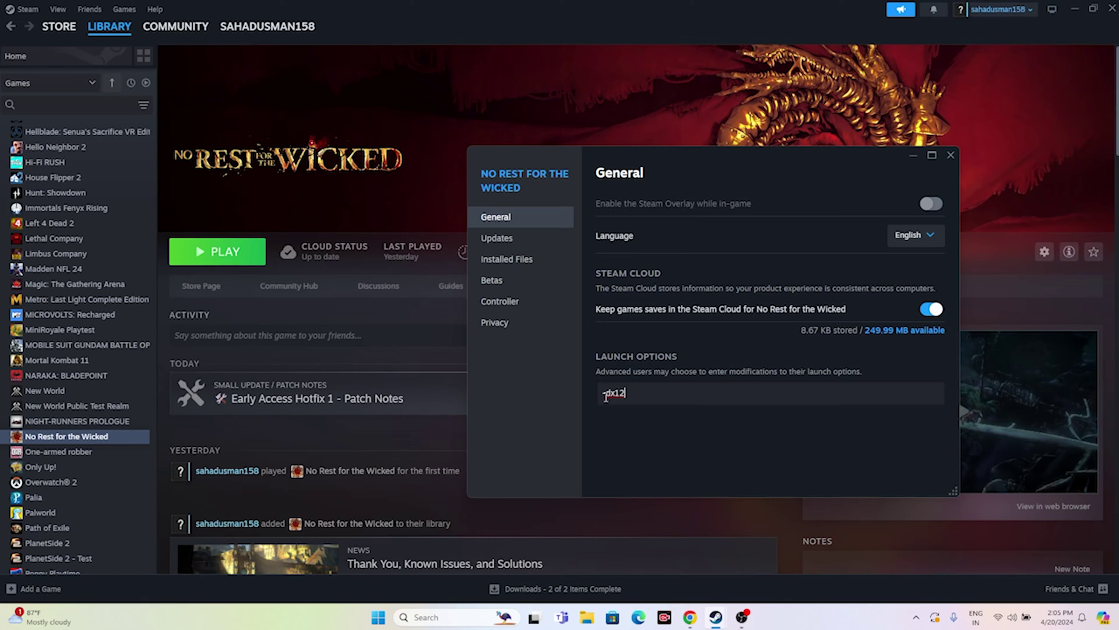
{"action": "left_click", "coordinate": [949, 156]}
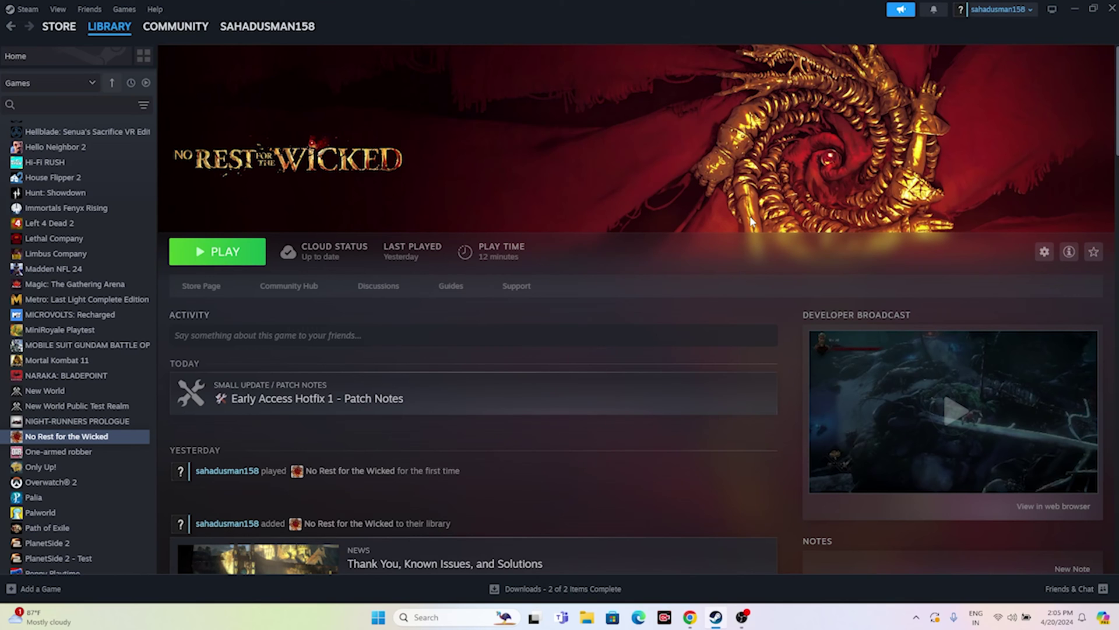
Step: Minimize Steam, open Task Manager maximized, and check the available actions for the ASUS On-Screen Display (32 bit) background process
{"action": "left_click", "coordinate": [1074, 10]}
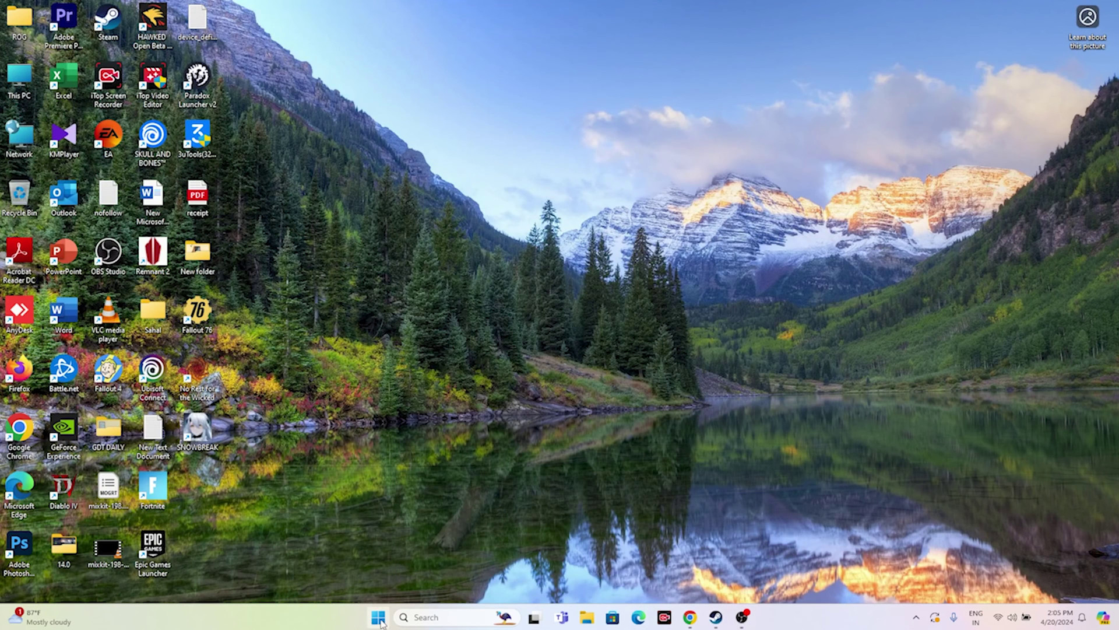
{"action": "right_click", "coordinate": [379, 622]}
{"action": "left_click", "coordinate": [378, 465]}
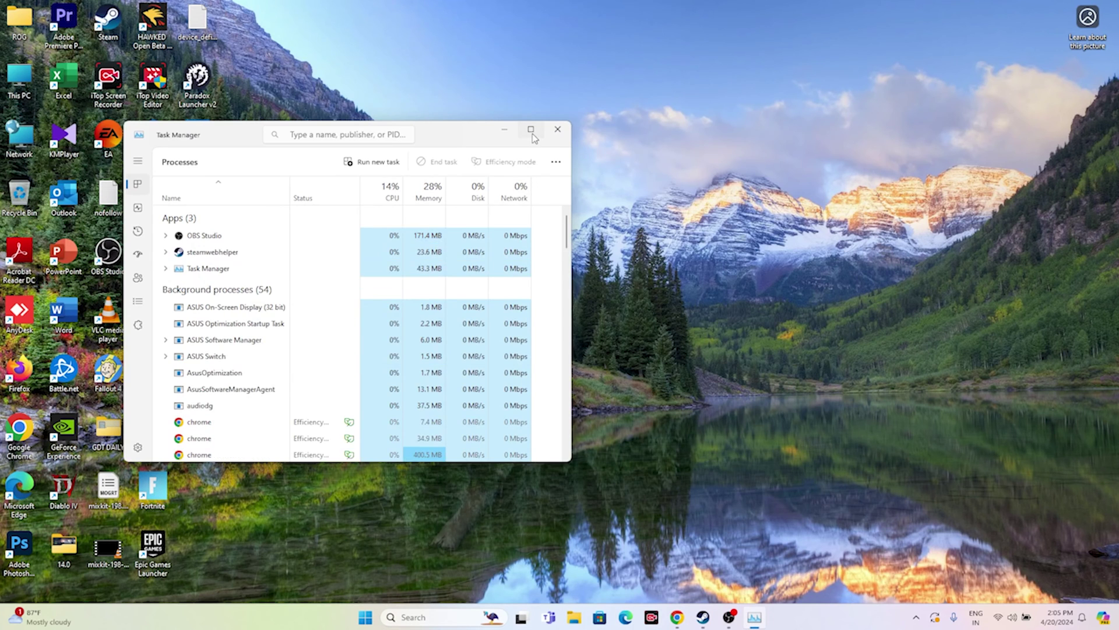
{"action": "left_click", "coordinate": [530, 129]}
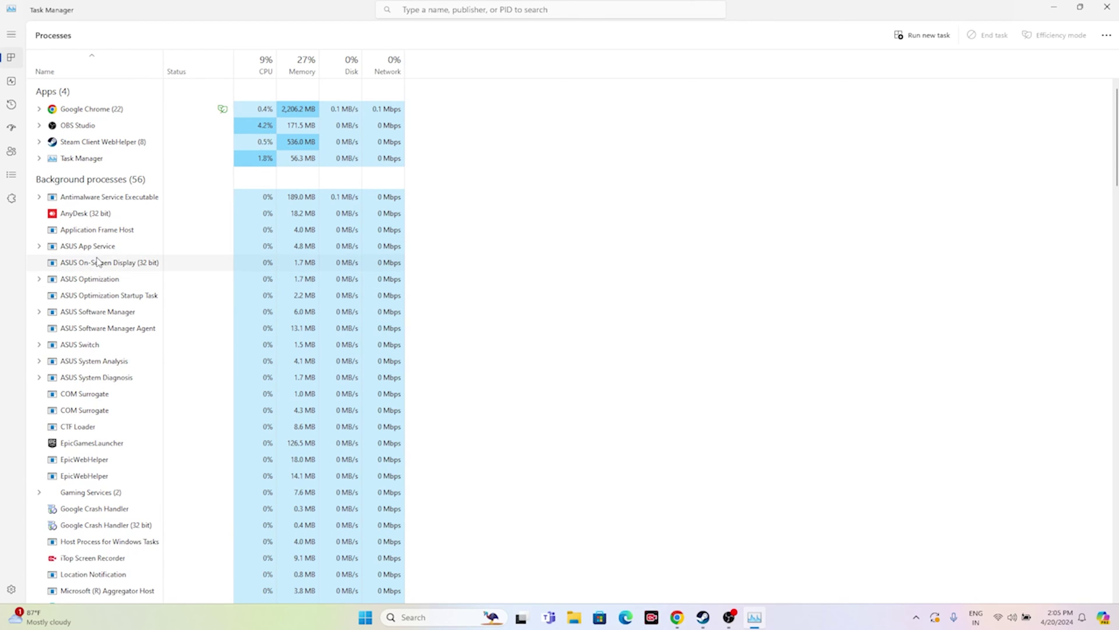
{"action": "right_click", "coordinate": [97, 267]}
{"action": "left_click", "coordinate": [677, 317]}
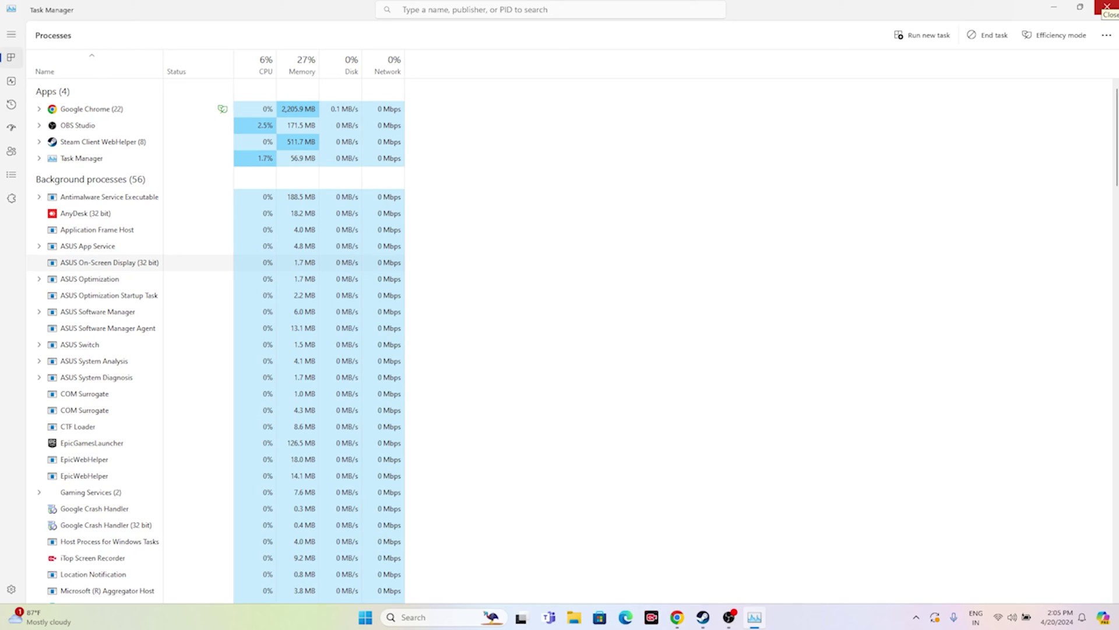
Step: Close Task Manager, leave Steam minimized, and open the Windows Graphics settings through a search for gra
{"action": "left_click", "coordinate": [1106, 7]}
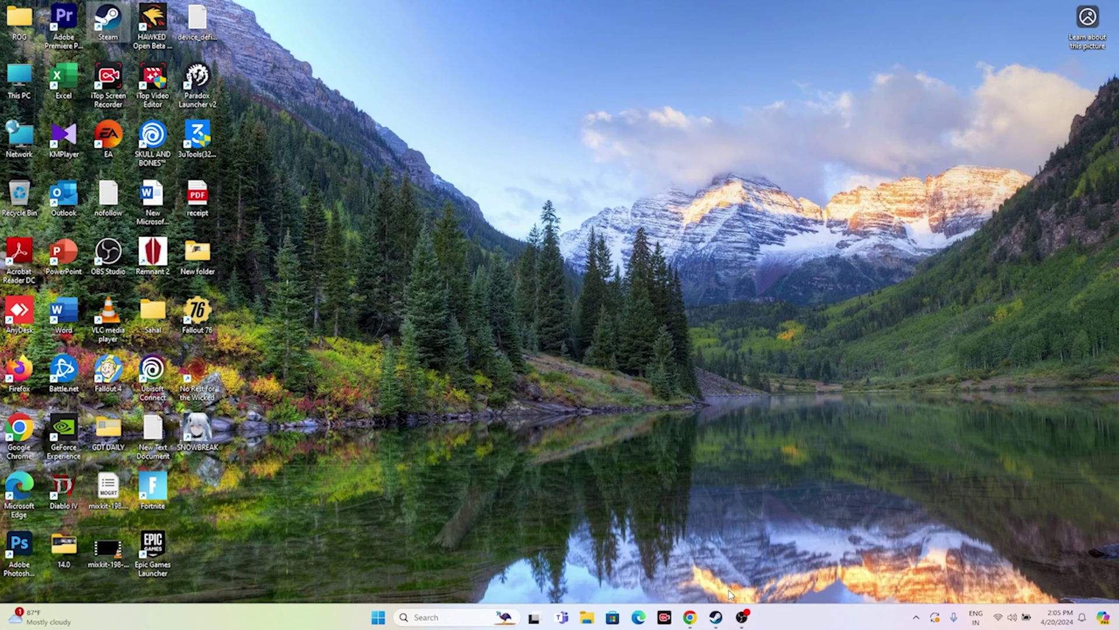
{"action": "left_click", "coordinate": [722, 618]}
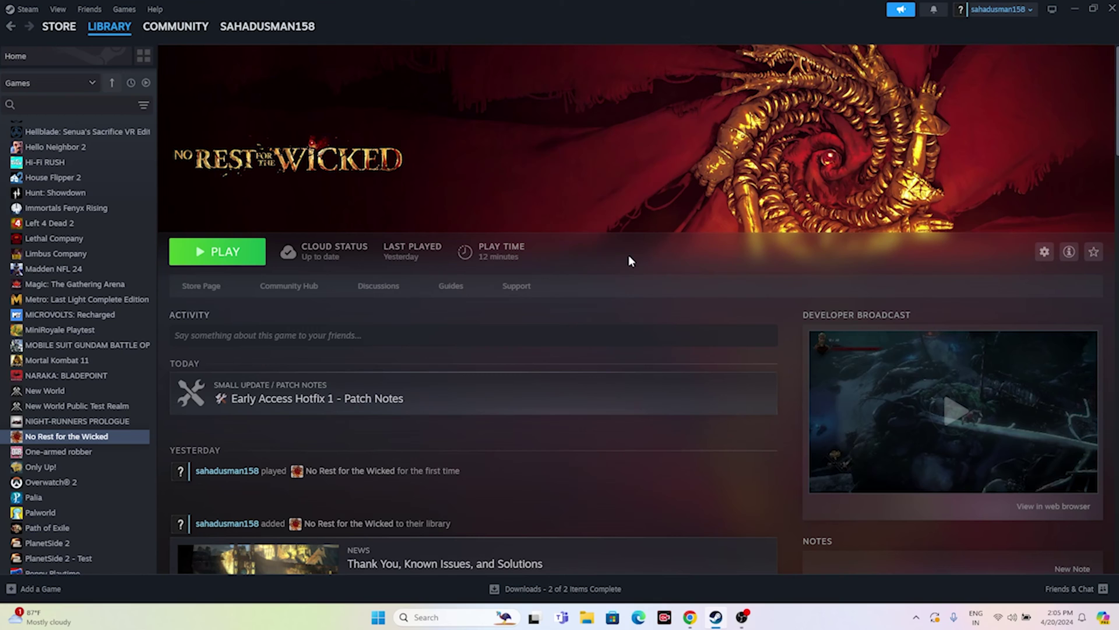
{"action": "left_click", "coordinate": [1075, 9]}
{"action": "left_click", "coordinate": [465, 616]}
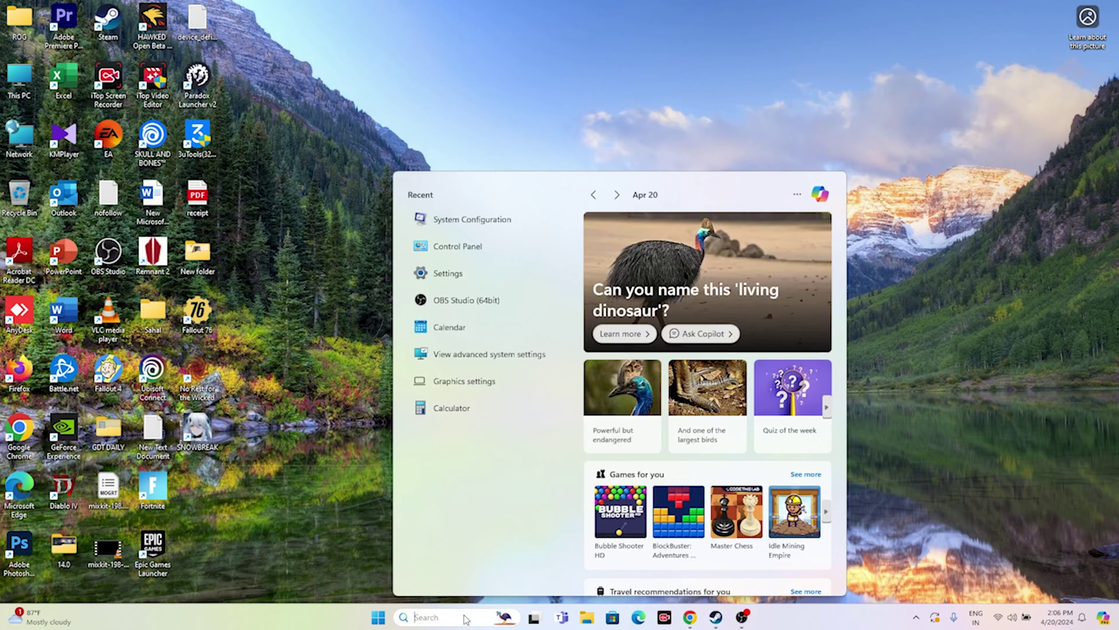
{"action": "type", "text": "gra"}
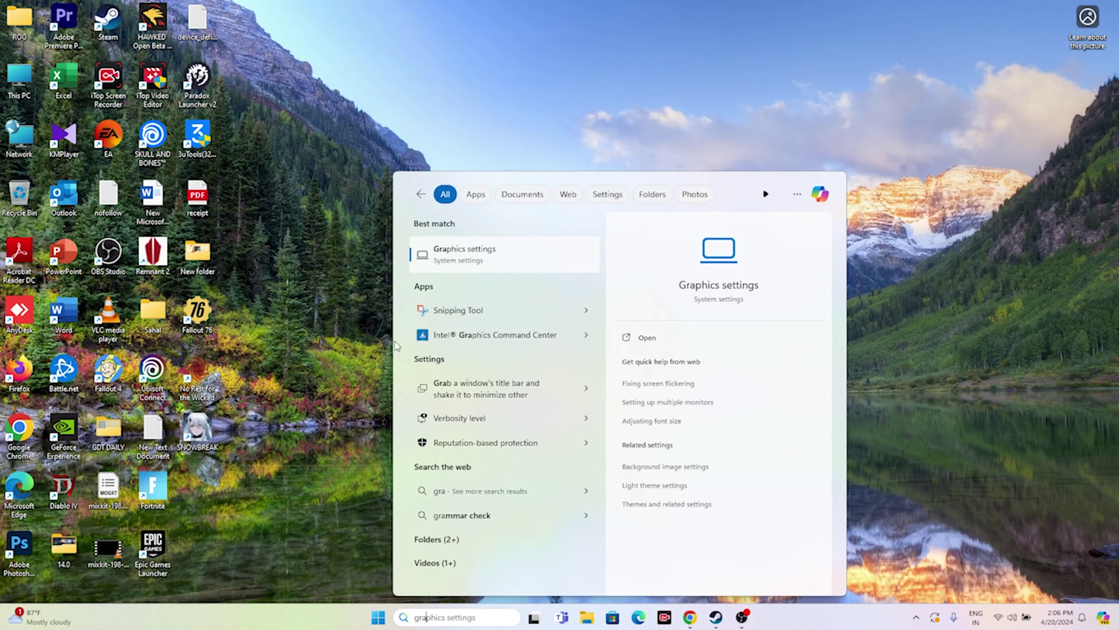
{"action": "left_click", "coordinate": [459, 252]}
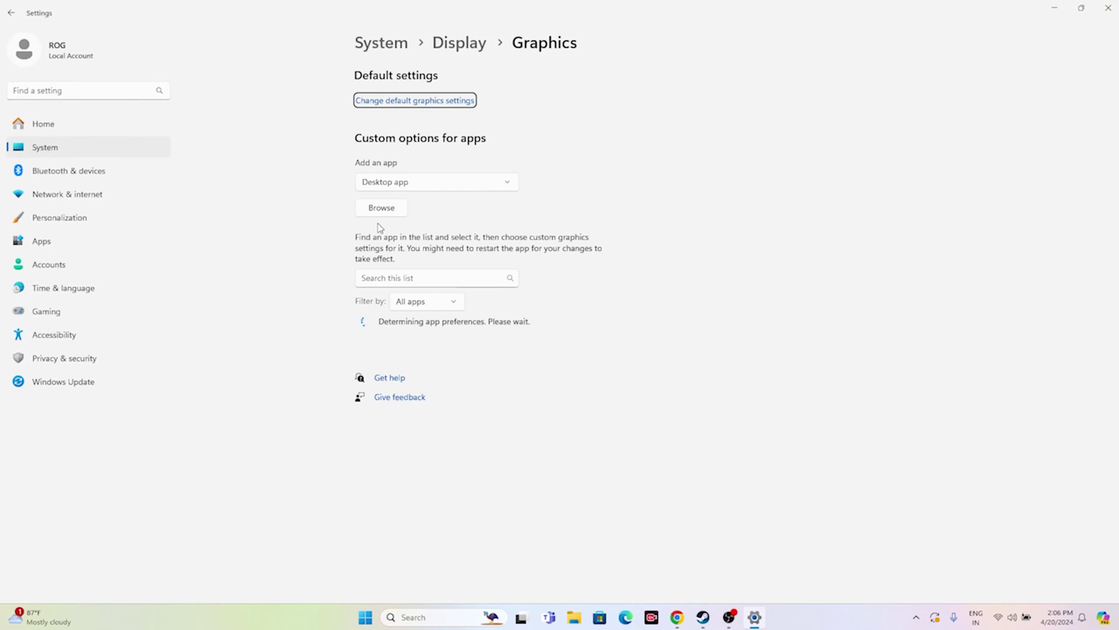
{"action": "scroll", "coordinate": [507, 223], "scroll_direction": "down", "scroll_amount": 10}
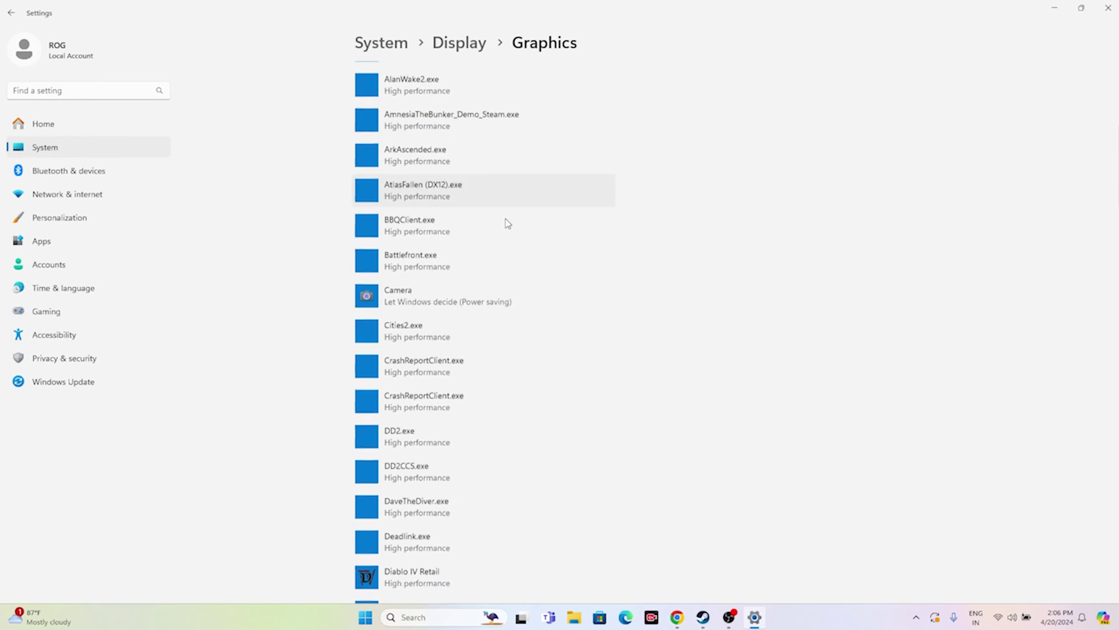
{"action": "scroll", "coordinate": [507, 223], "scroll_direction": "up", "scroll_amount": 10}
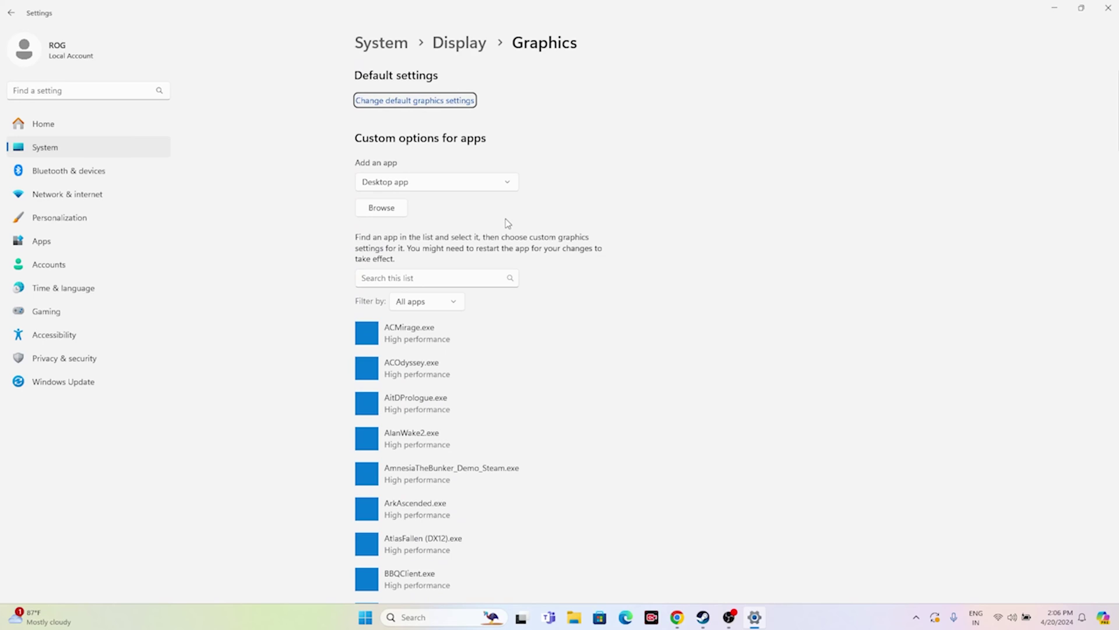
Step: Browse for a desktop app to add, going to Steam\steamapps\common under Program Files (x86) on drive C
{"action": "left_click", "coordinate": [386, 212]}
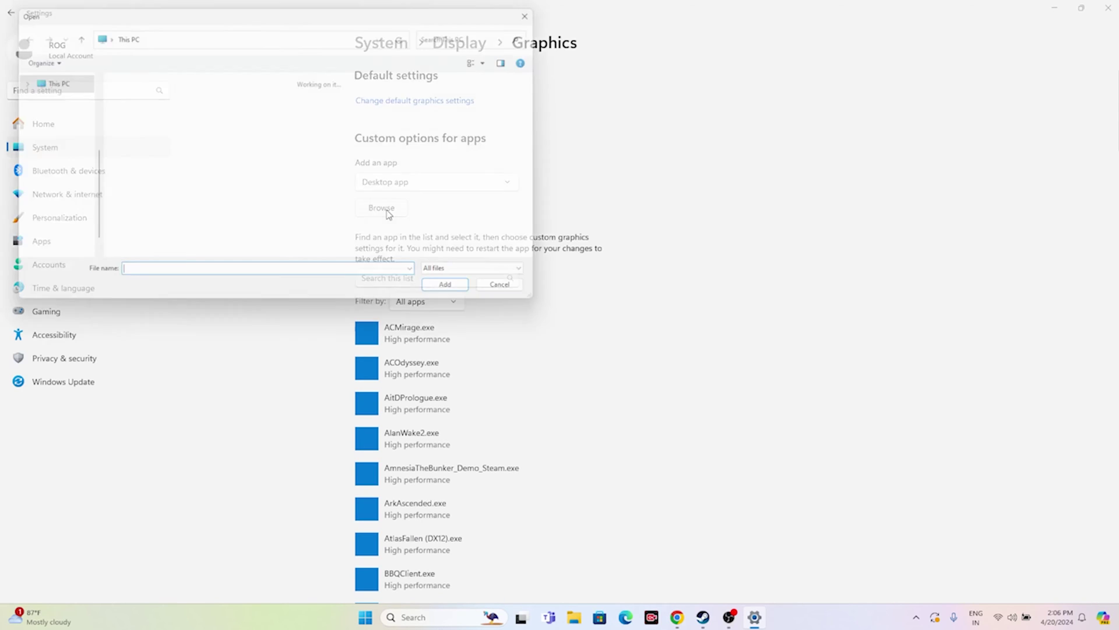
{"action": "scroll", "coordinate": [31, 169], "scroll_direction": "down", "scroll_amount": 1}
{"action": "left_click", "coordinate": [45, 206]}
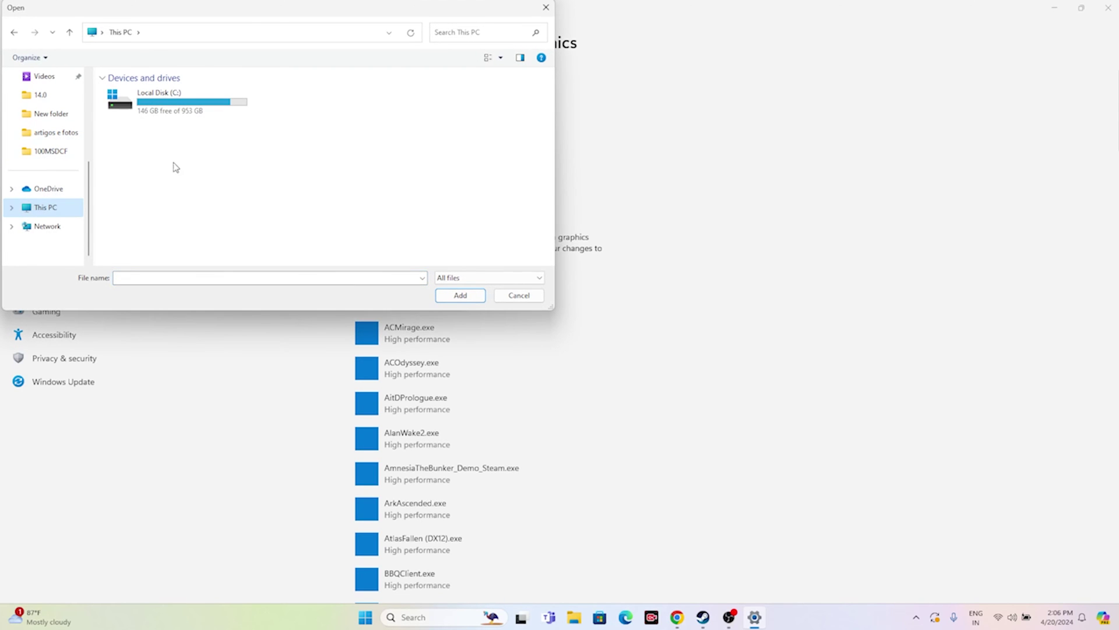
{"action": "double_click", "coordinate": [180, 110]}
{"action": "double_click", "coordinate": [170, 200]}
{"action": "scroll", "coordinate": [168, 199], "scroll_direction": "down", "scroll_amount": 9}
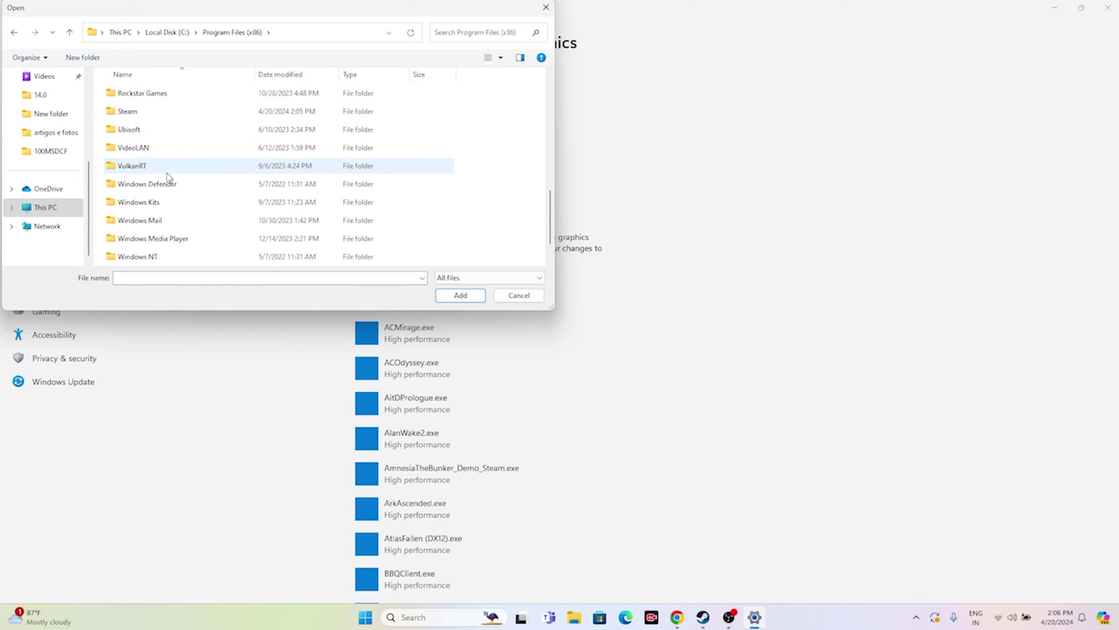
{"action": "scroll", "coordinate": [170, 224], "scroll_direction": "up", "scroll_amount": 2}
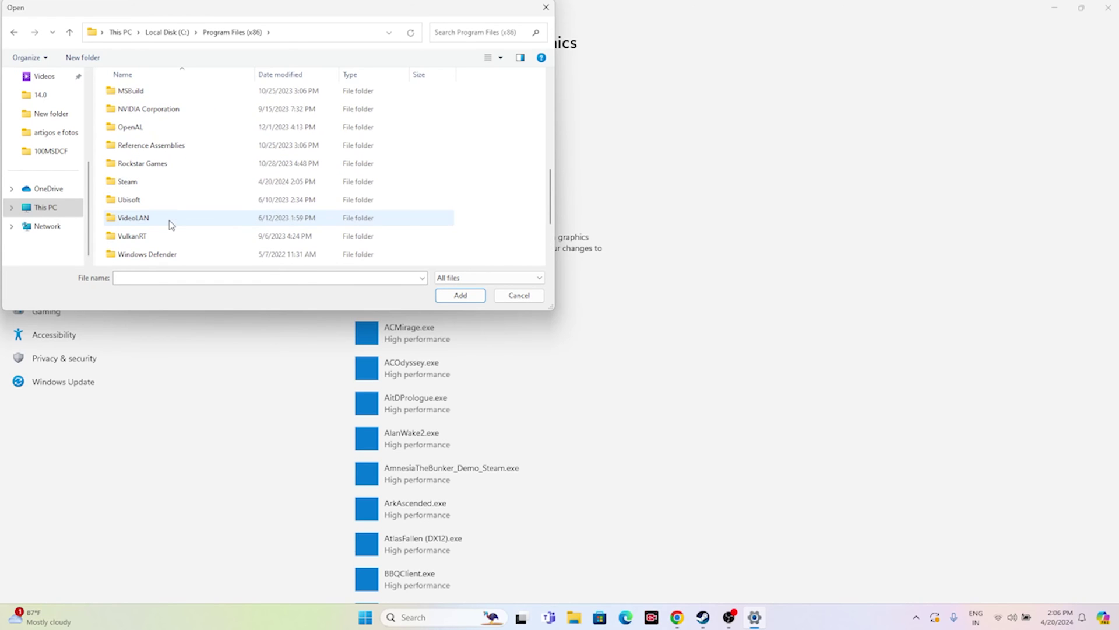
{"action": "double_click", "coordinate": [154, 182]}
{"action": "scroll", "coordinate": [172, 180], "scroll_direction": "down", "scroll_amount": 3}
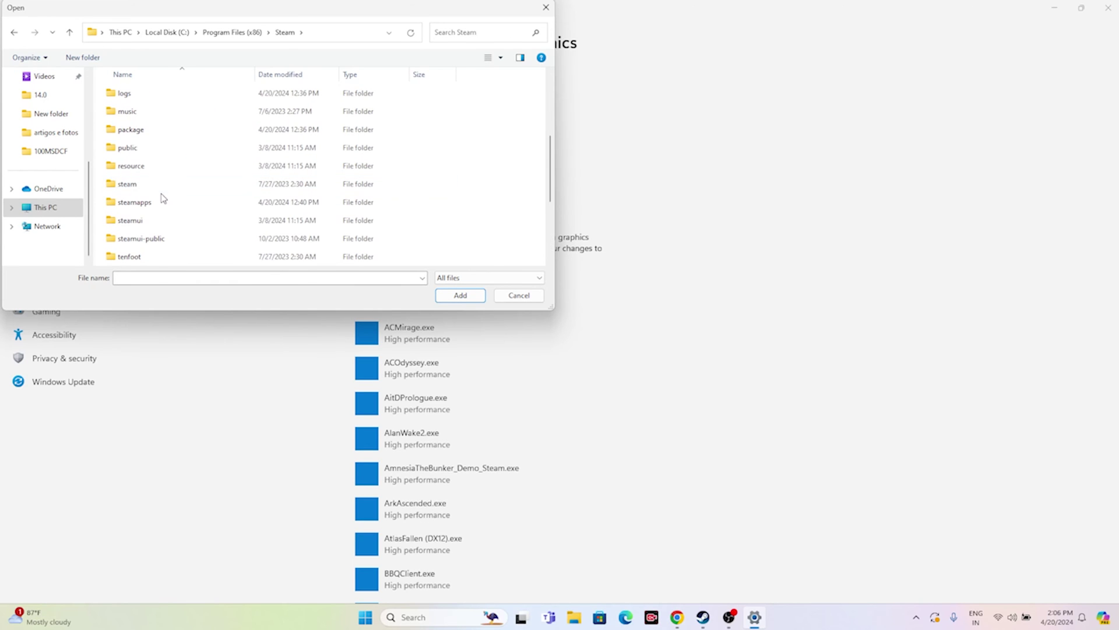
{"action": "double_click", "coordinate": [160, 200]}
{"action": "double_click", "coordinate": [144, 96]}
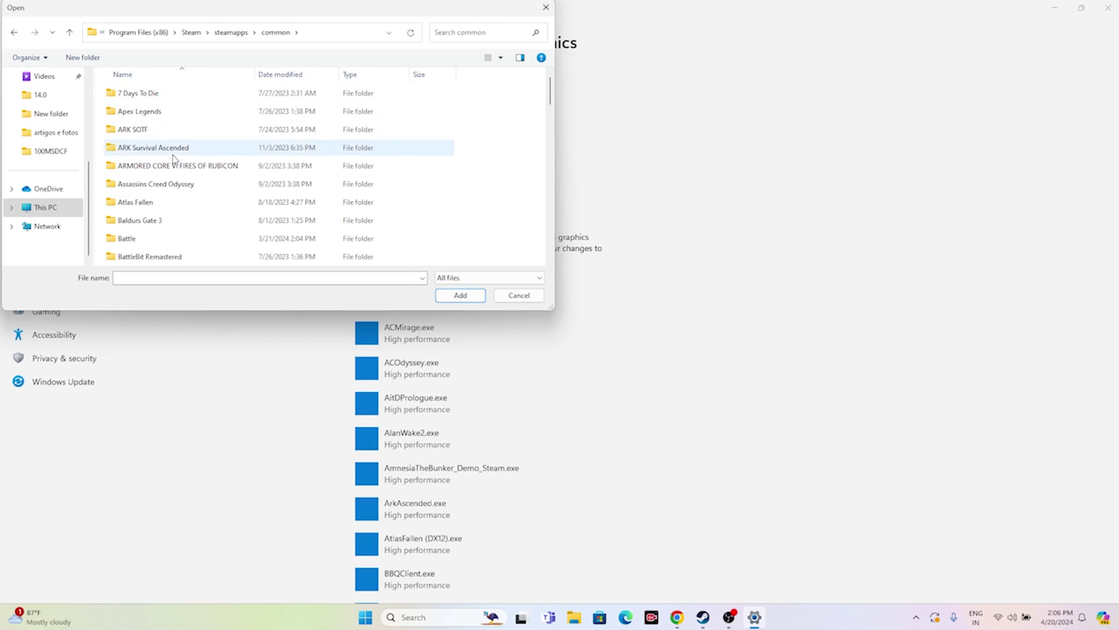
Step: Add the NoRestForTheWicked application from its game folder to the custom graphics options list
{"action": "scroll", "coordinate": [172, 158], "scroll_direction": "down", "scroll_amount": 5}
{"action": "scroll", "coordinate": [172, 158], "scroll_direction": "down", "scroll_amount": 6}
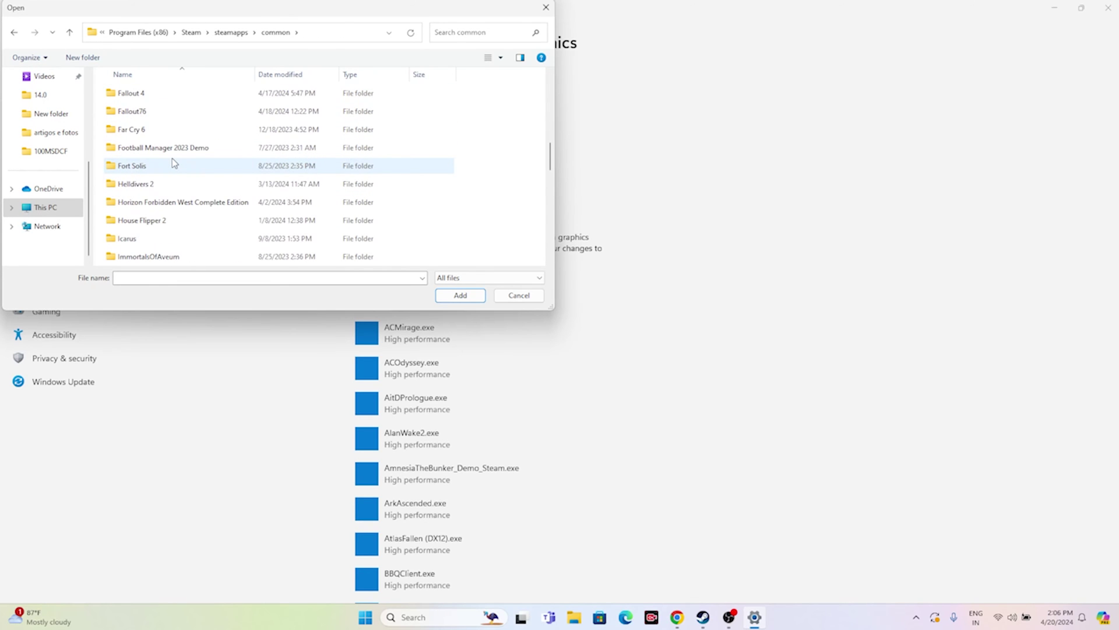
{"action": "scroll", "coordinate": [173, 160], "scroll_direction": "down", "scroll_amount": 2}
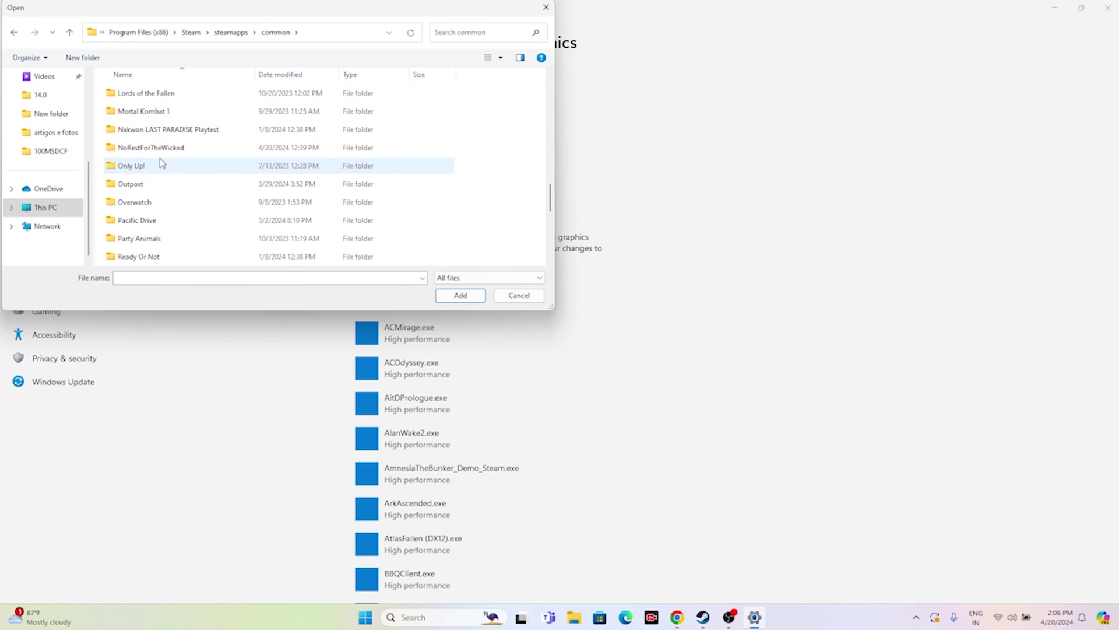
{"action": "double_click", "coordinate": [146, 148]}
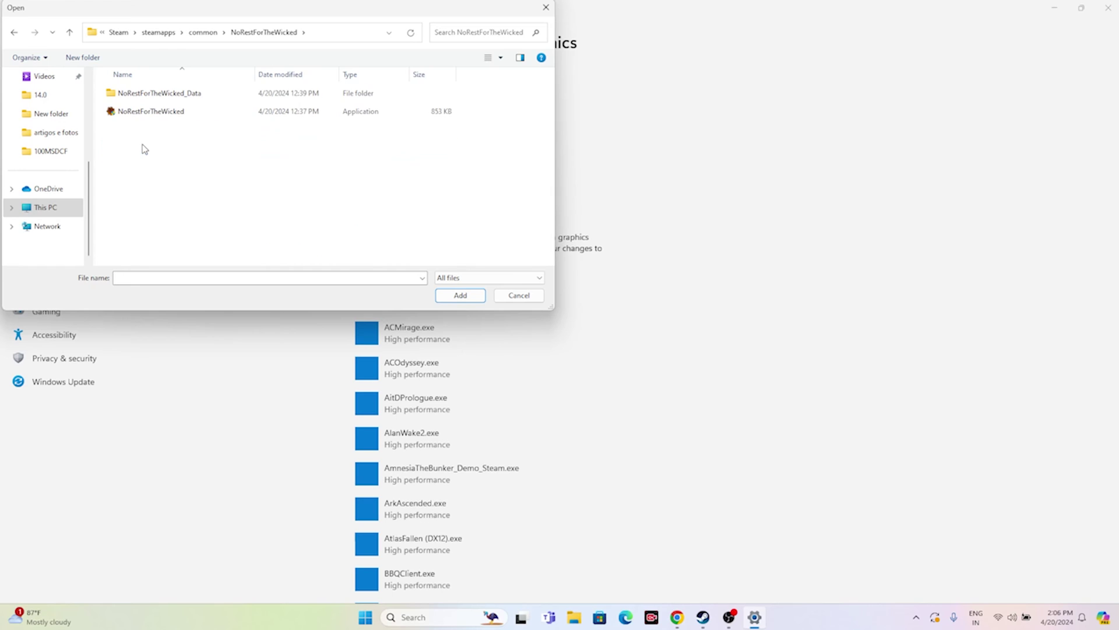
{"action": "left_click", "coordinate": [147, 117]}
{"action": "left_click", "coordinate": [460, 295]}
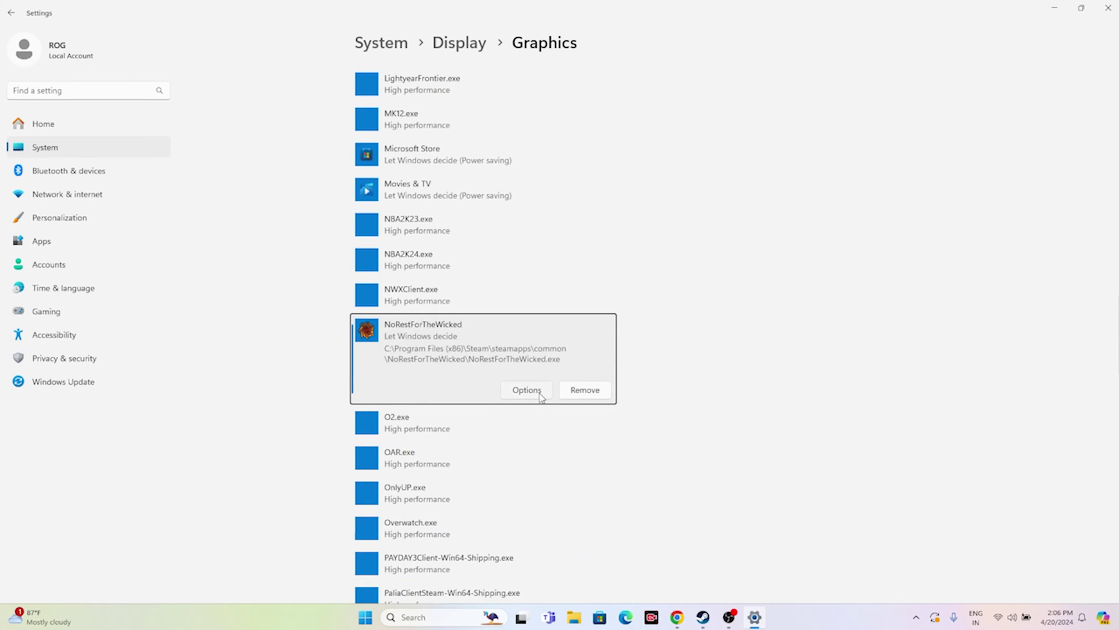
Step: Set the graphics preference of NoRestForTheWicked to High performance, save it, and close Settings
{"action": "left_click", "coordinate": [527, 389]}
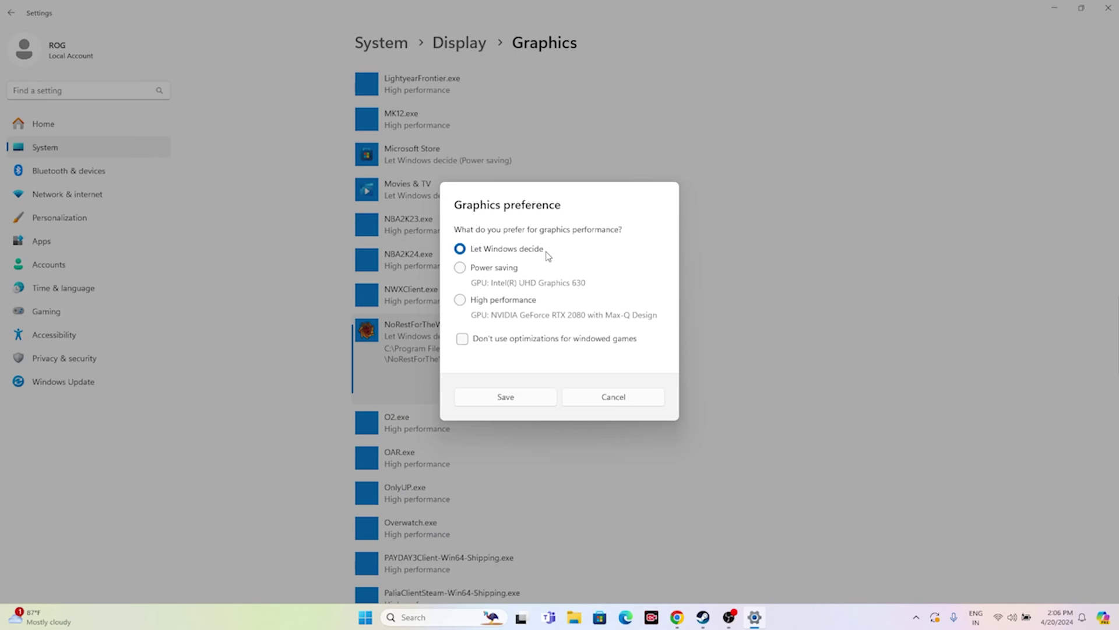
{"action": "left_click", "coordinate": [466, 302]}
{"action": "left_click", "coordinate": [520, 397]}
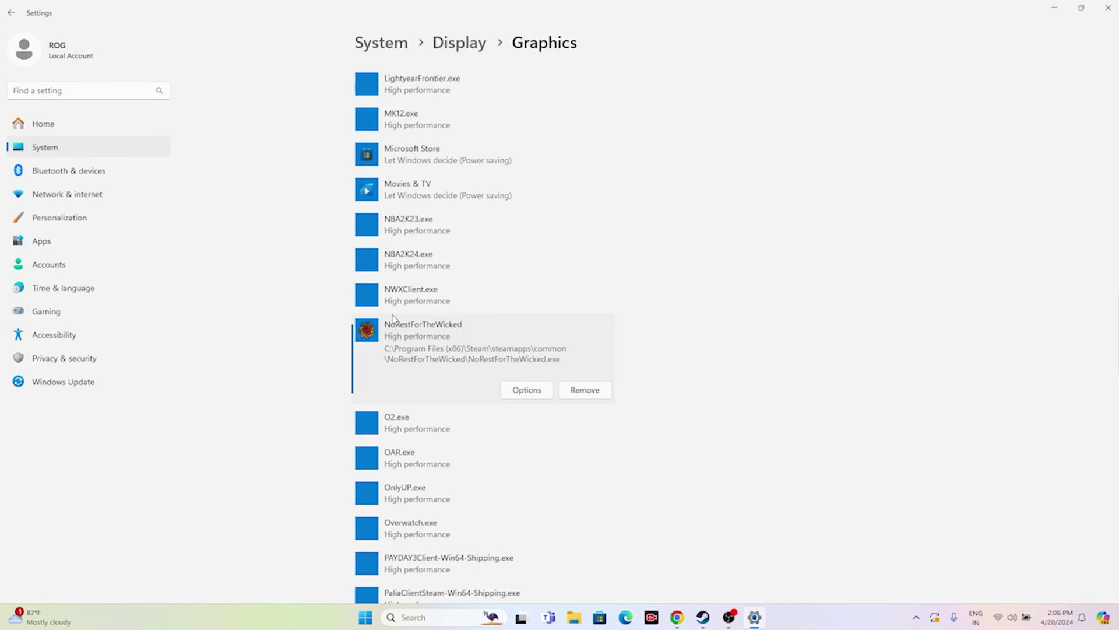
{"action": "left_click", "coordinate": [1108, 8]}
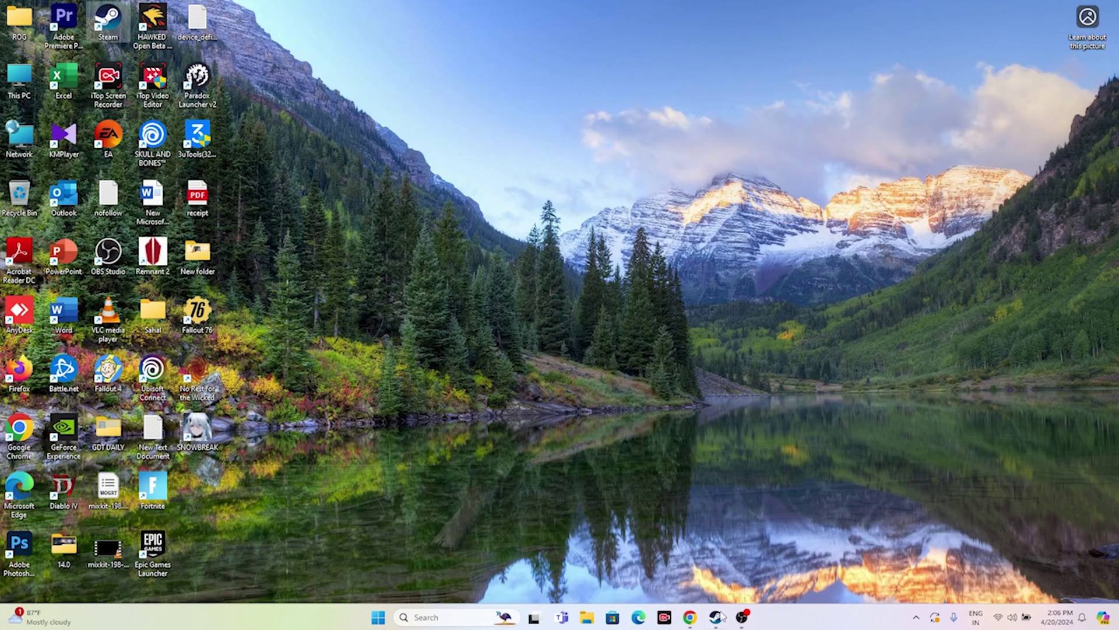
Step: Bring up Steam briefly, minimize it, and open View advanced system settings through a Windows search for view
{"action": "left_click", "coordinate": [714, 617]}
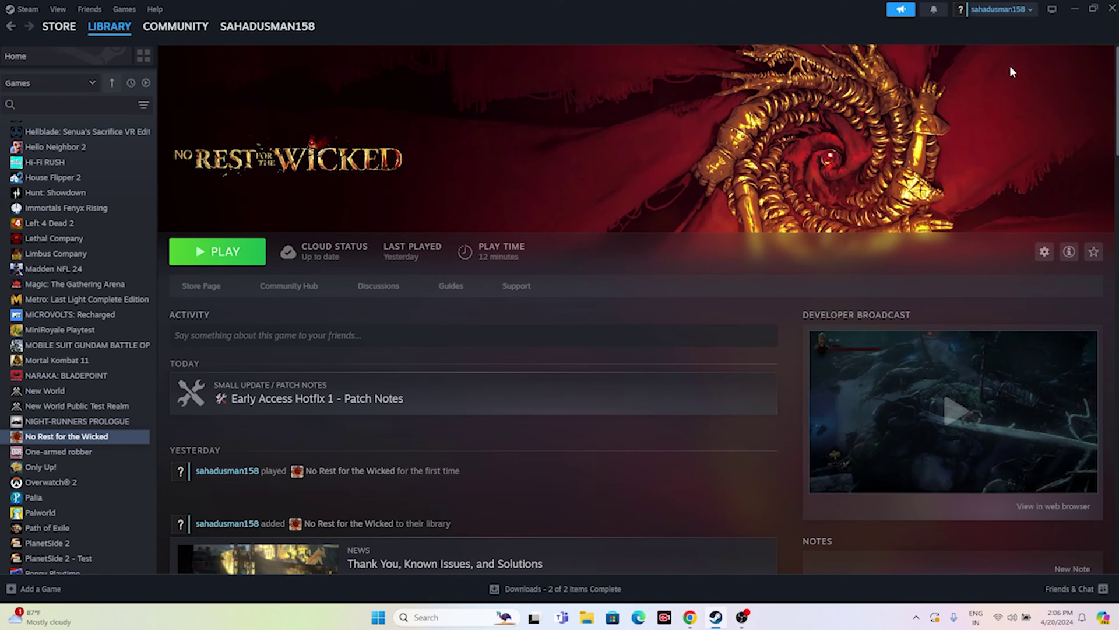
{"action": "left_click", "coordinate": [1072, 9]}
{"action": "key", "text": "super+s"}
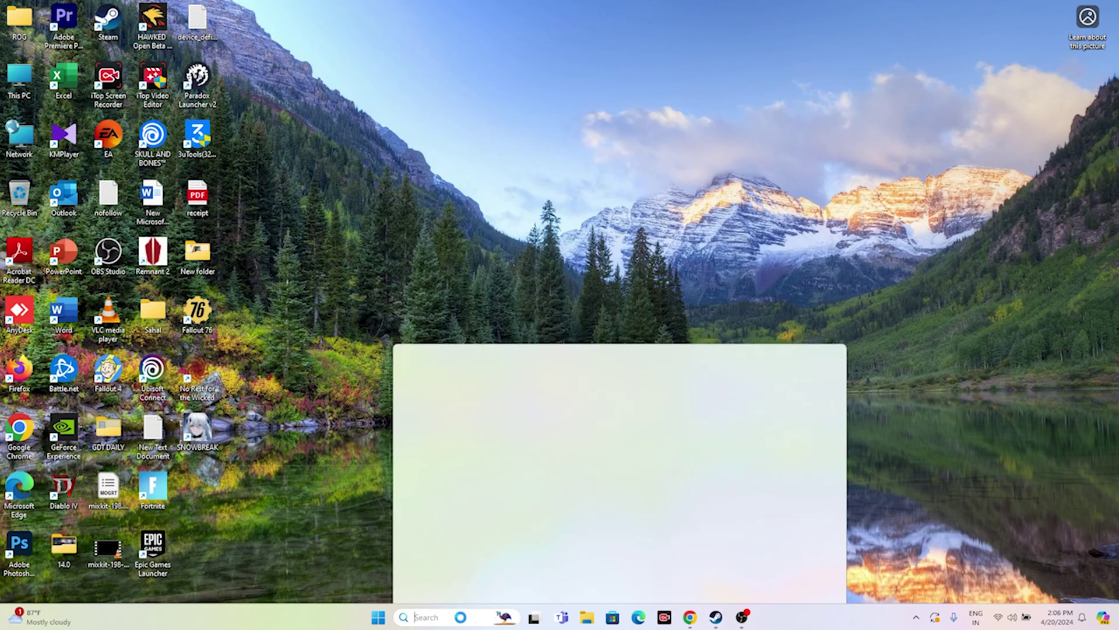
{"action": "type", "text": "view"}
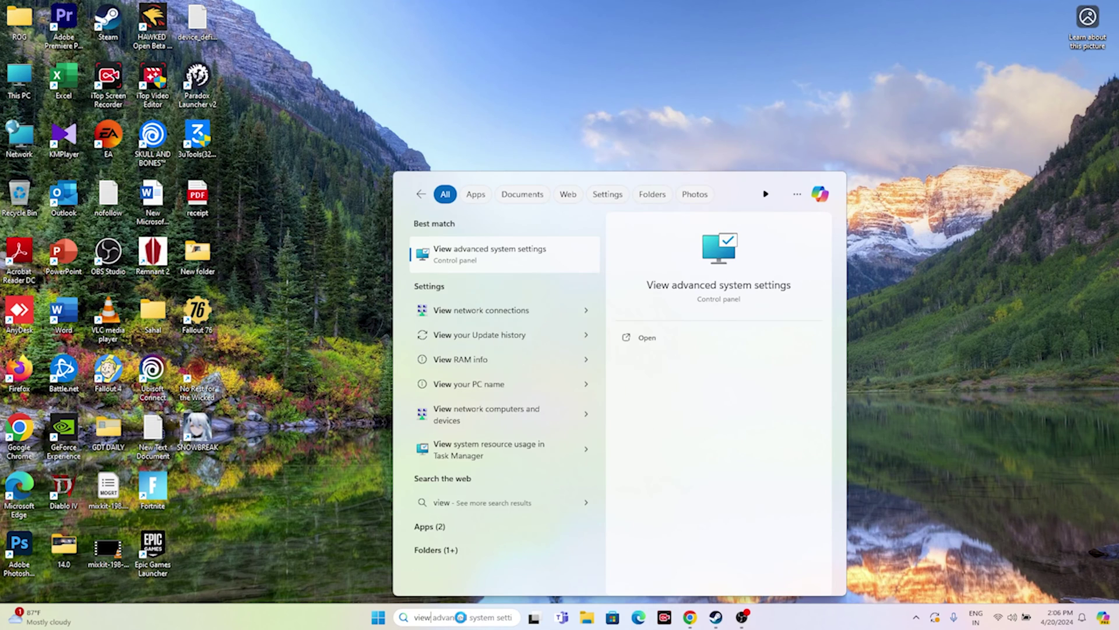
{"action": "left_click", "coordinate": [511, 255]}
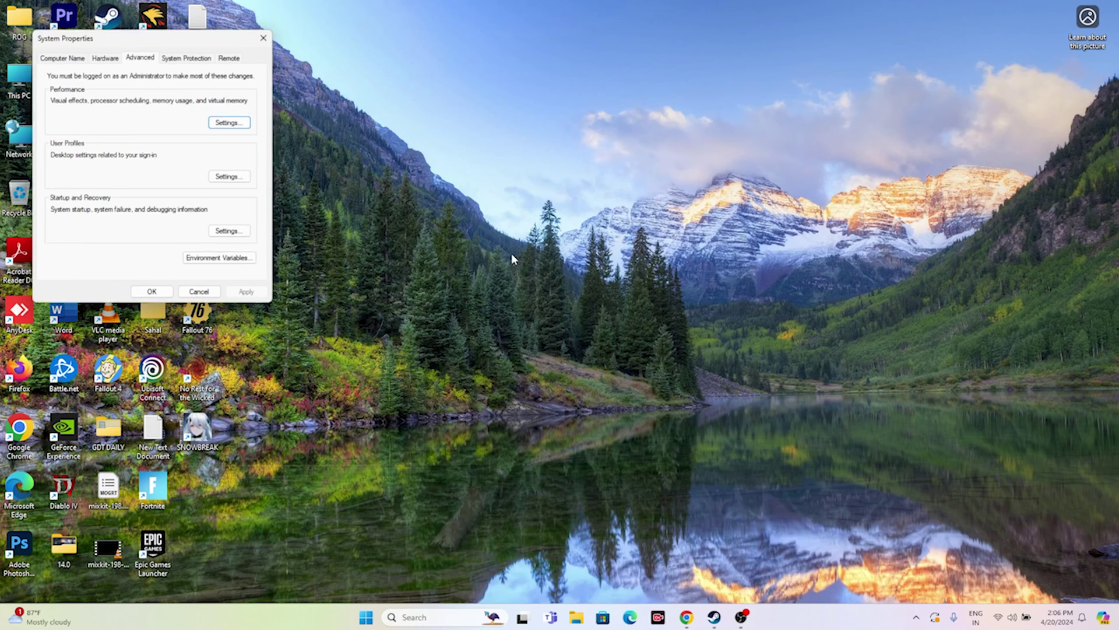
Step: Open the virtual memory settings from the advanced performance options and choose a custom paging file size for drive C
{"action": "left_click", "coordinate": [229, 122]}
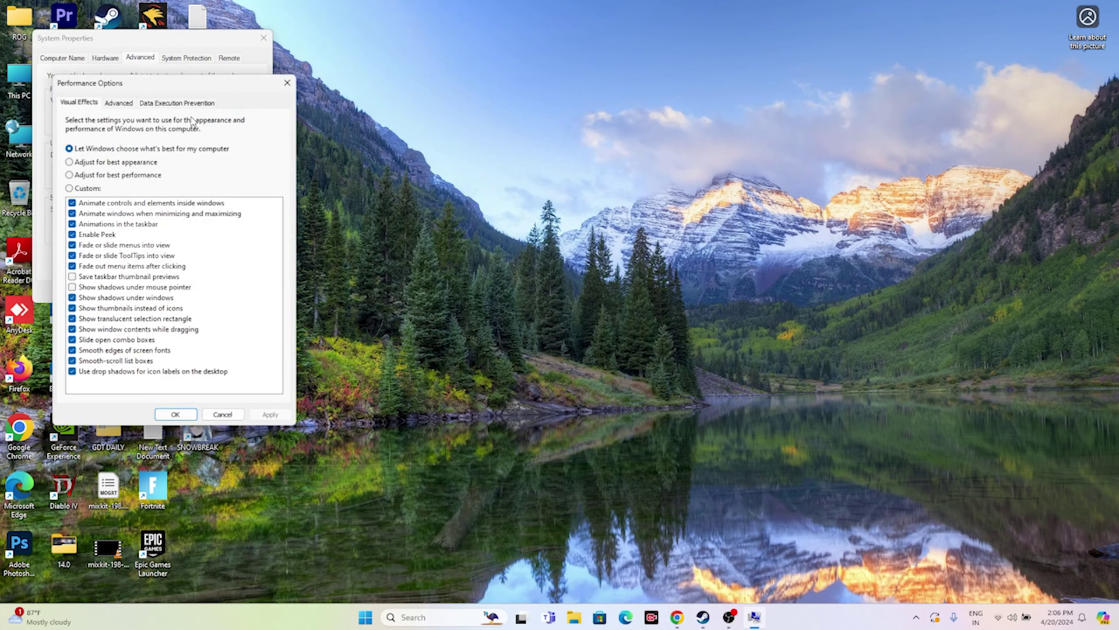
{"action": "left_click", "coordinate": [119, 103]}
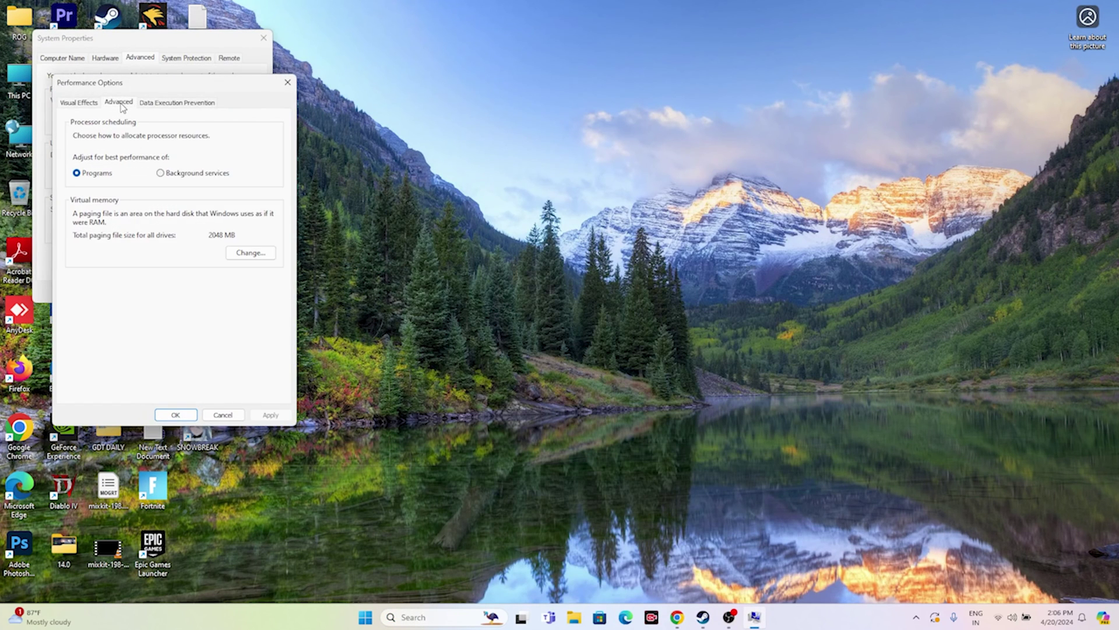
{"action": "left_click", "coordinate": [240, 252]}
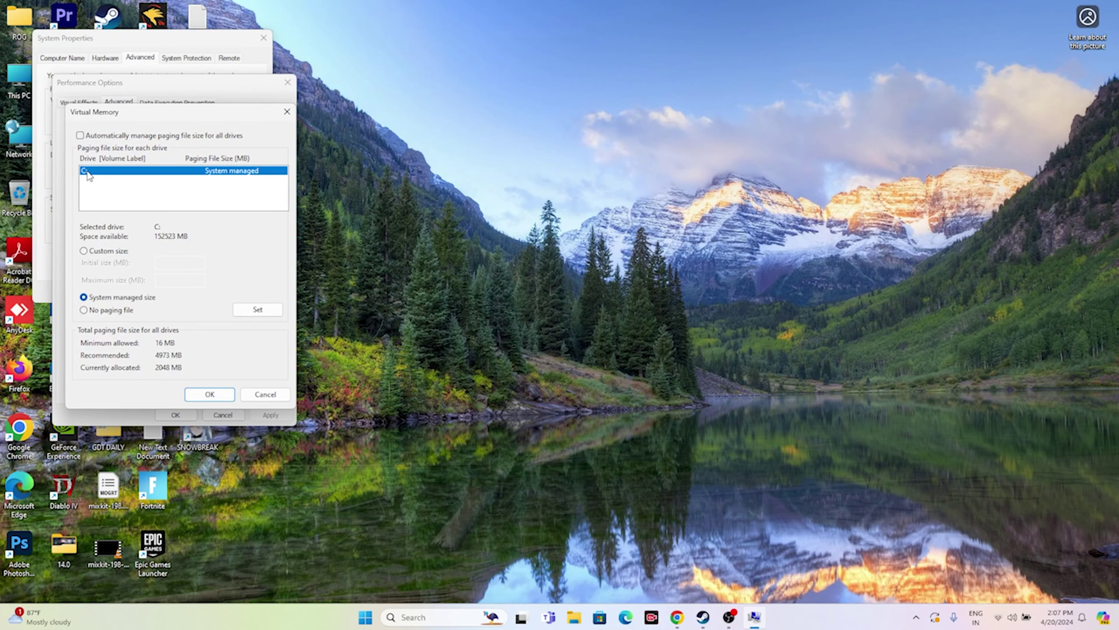
{"action": "left_click", "coordinate": [84, 251]}
{"action": "left_click", "coordinate": [168, 262]}
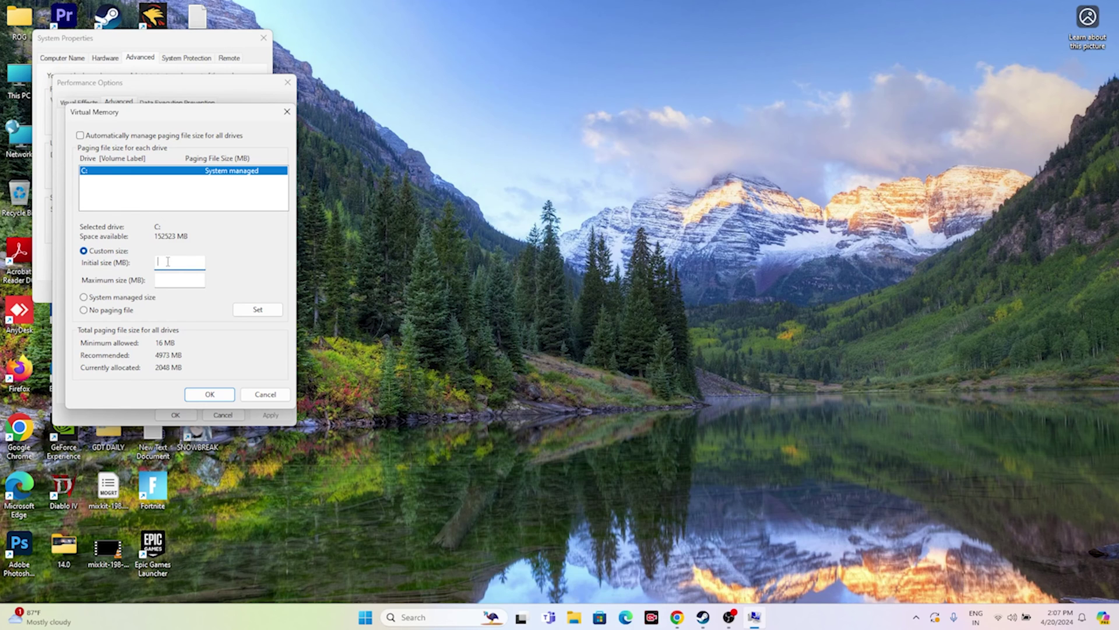
{"action": "left_click", "coordinate": [171, 280]}
Step: Open Calculator from the recent searches and multiply 32 by 1024
{"action": "left_click", "coordinate": [443, 616]}
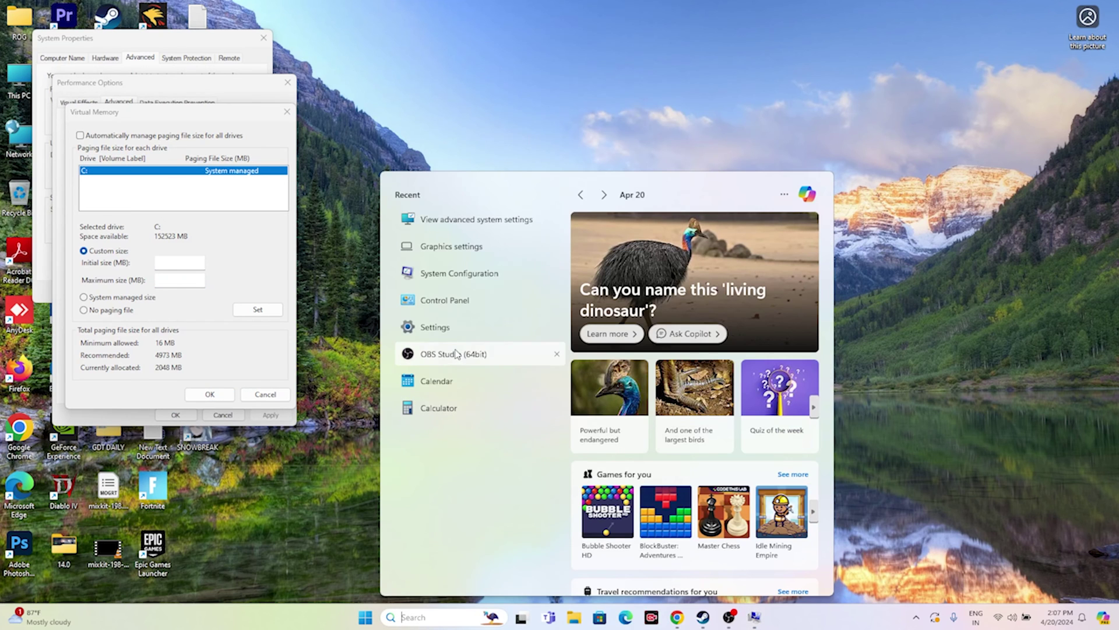
{"action": "left_click", "coordinate": [443, 408]}
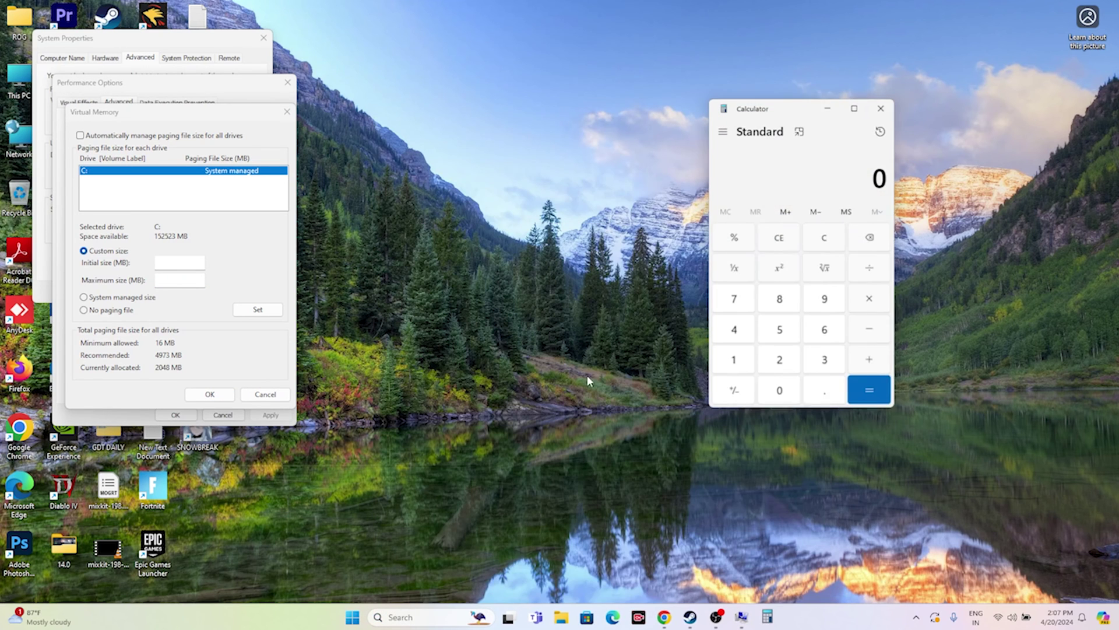
{"action": "left_click", "coordinate": [823, 364]}
{"action": "left_click", "coordinate": [779, 376]}
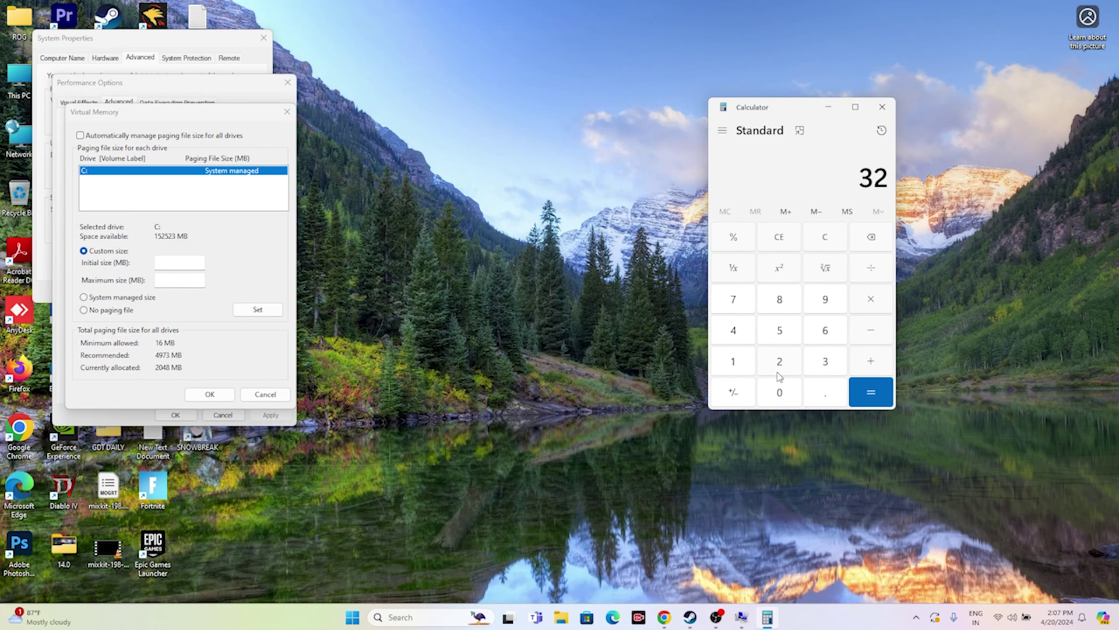
{"action": "left_click", "coordinate": [869, 310]}
{"action": "left_click", "coordinate": [734, 371]}
{"action": "left_click", "coordinate": [779, 396]}
{"action": "left_click", "coordinate": [776, 362]}
{"action": "left_click", "coordinate": [744, 335]}
{"action": "left_click", "coordinate": [869, 391]}
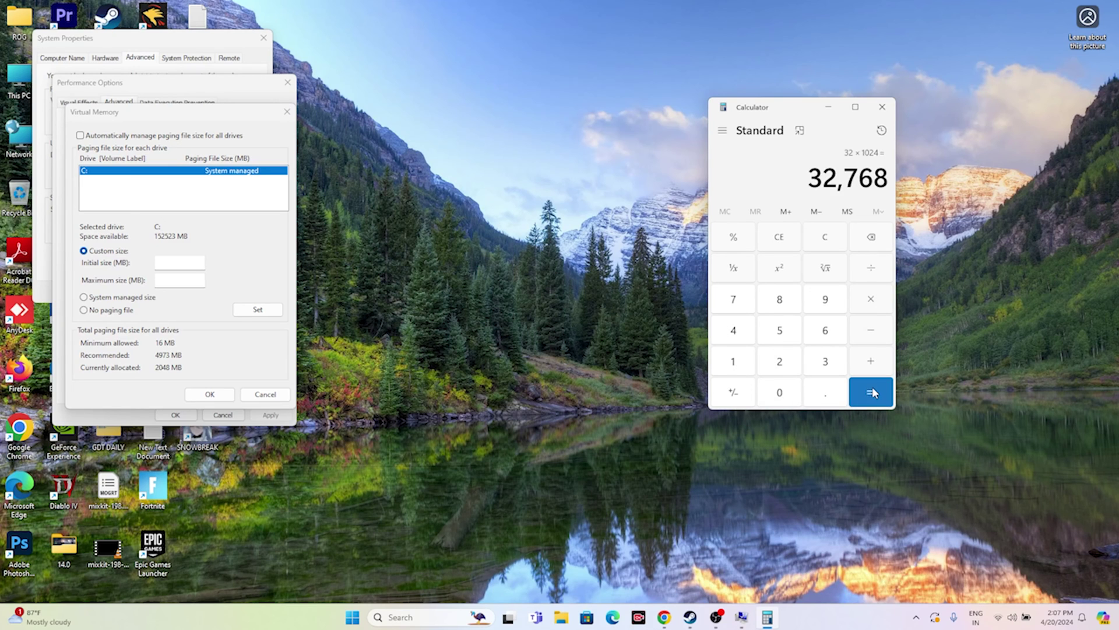
Step: Multiply the calculated result by 1.5
{"action": "left_click", "coordinate": [872, 309]}
{"action": "left_click", "coordinate": [749, 365]}
{"action": "left_click", "coordinate": [823, 393]}
{"action": "left_click", "coordinate": [782, 332]}
{"action": "left_click", "coordinate": [875, 394]}
Step: Copy the calculated result into the paging file's initial size as 49152 MB and move to the maximum size
{"action": "right_click", "coordinate": [819, 178]}
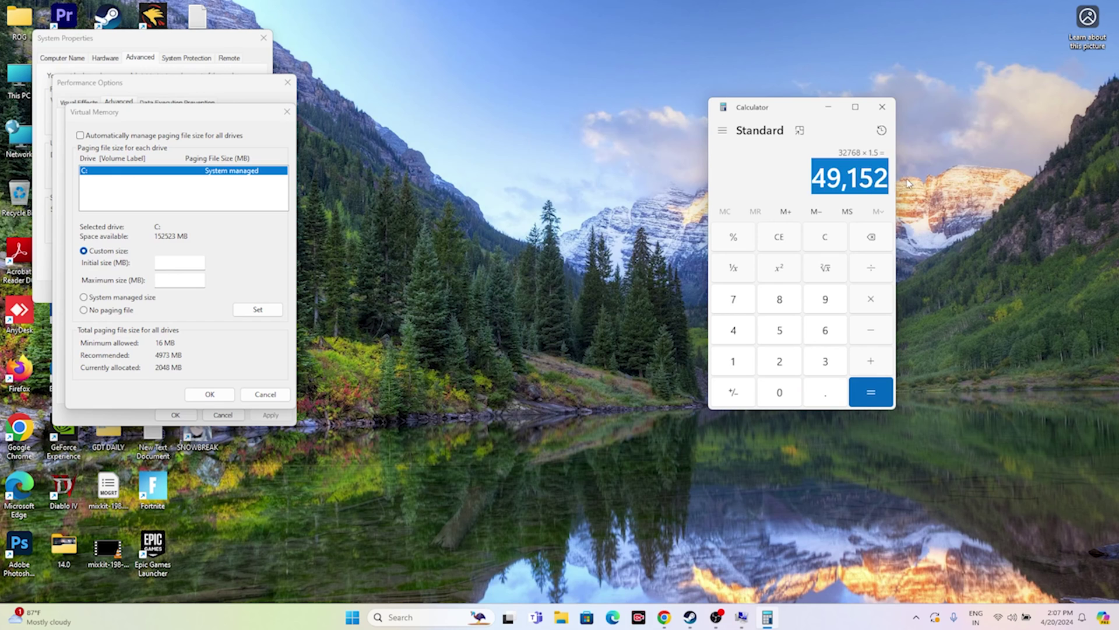
{"action": "left_click", "coordinate": [839, 187]}
{"action": "left_click", "coordinate": [181, 264]}
{"action": "right_click", "coordinate": [178, 263]}
{"action": "left_click", "coordinate": [207, 315]}
{"action": "key", "text": "Tab"}
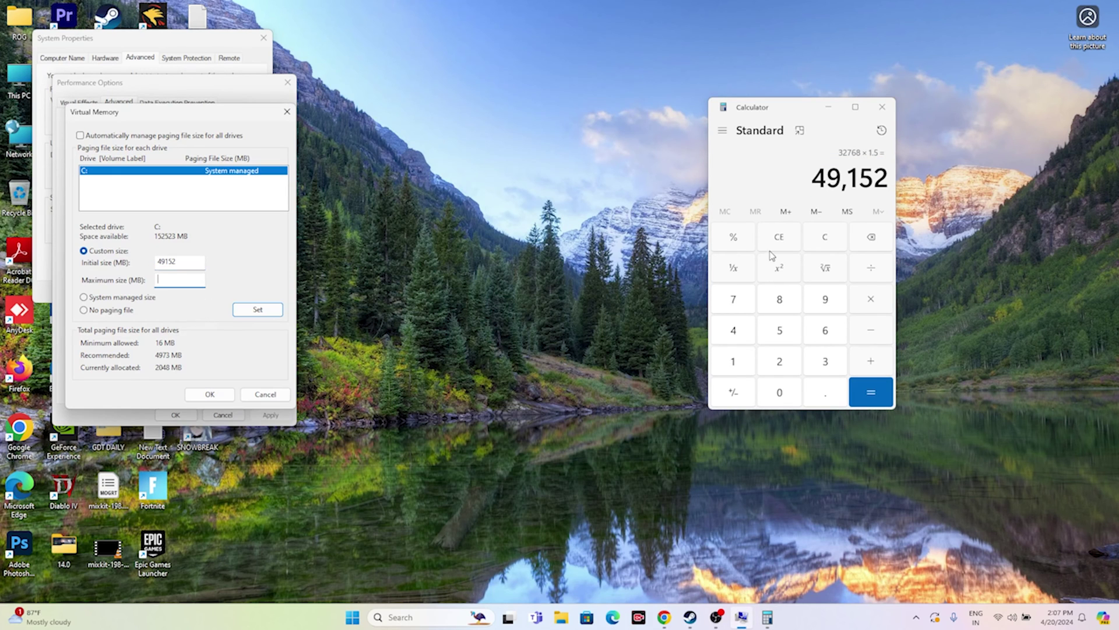
Step: Clear the calculator, multiply 32 by 1024 and multiply the result by 3
{"action": "left_click", "coordinate": [824, 239]}
{"action": "left_click", "coordinate": [824, 364]}
{"action": "left_click", "coordinate": [797, 366]}
{"action": "left_click", "coordinate": [860, 303]}
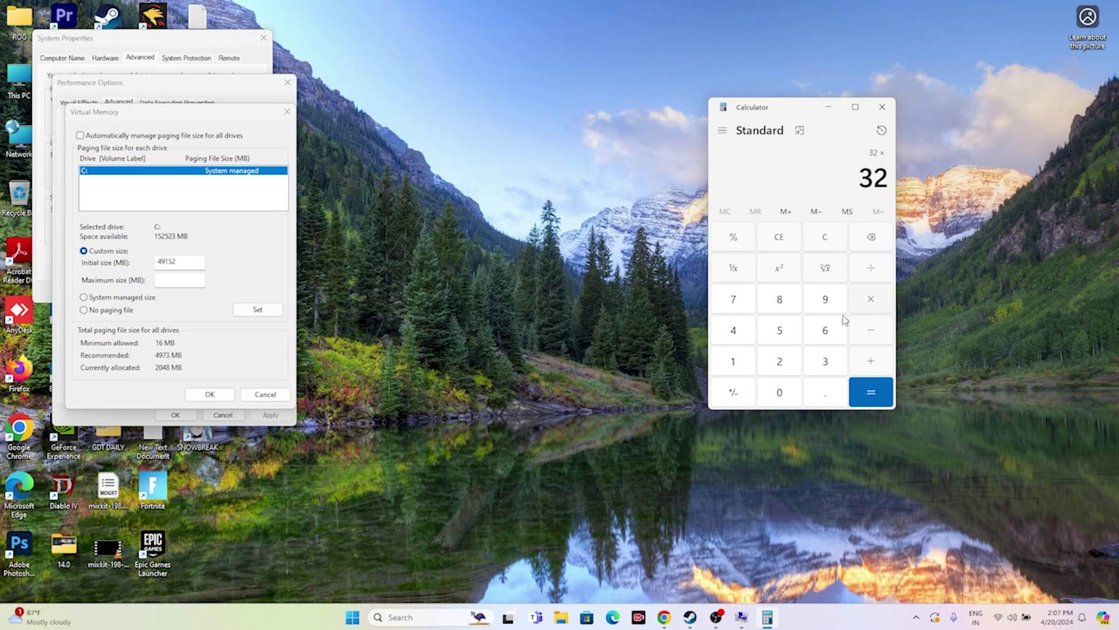
{"action": "left_click", "coordinate": [753, 361]}
{"action": "left_click", "coordinate": [776, 389]}
{"action": "left_click", "coordinate": [779, 366]}
{"action": "left_click", "coordinate": [733, 332]}
{"action": "left_click", "coordinate": [871, 391]}
{"action": "left_click", "coordinate": [871, 299]}
{"action": "left_click", "coordinate": [825, 361]}
{"action": "left_click", "coordinate": [871, 392]}
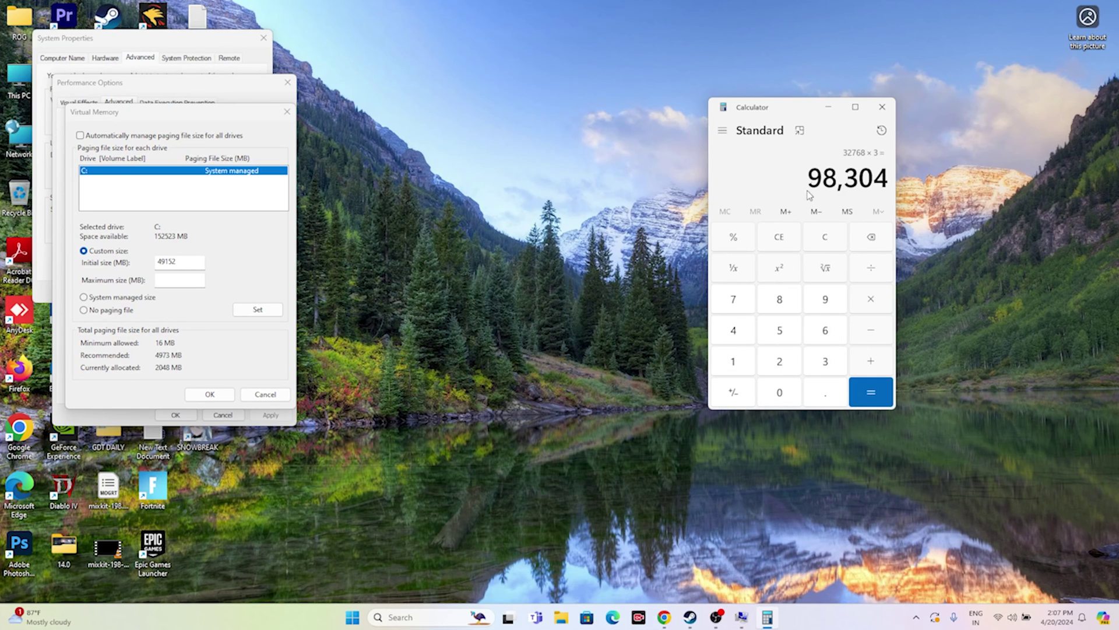
Step: Copy the calculated result into the paging file's maximum size as 98304 MB and confirm the virtual memory settings
{"action": "left_click_drag", "start_coordinate": [814, 173], "coordinate": [882, 178]}
{"action": "right_click", "coordinate": [881, 174]}
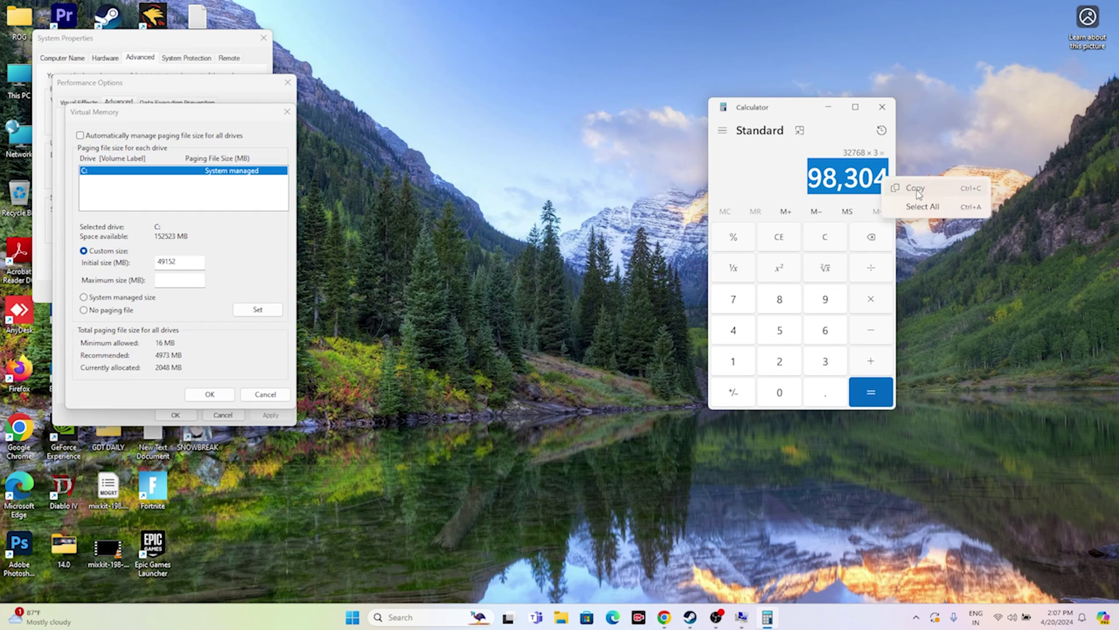
{"action": "left_click", "coordinate": [914, 190]}
{"action": "right_click", "coordinate": [188, 279]}
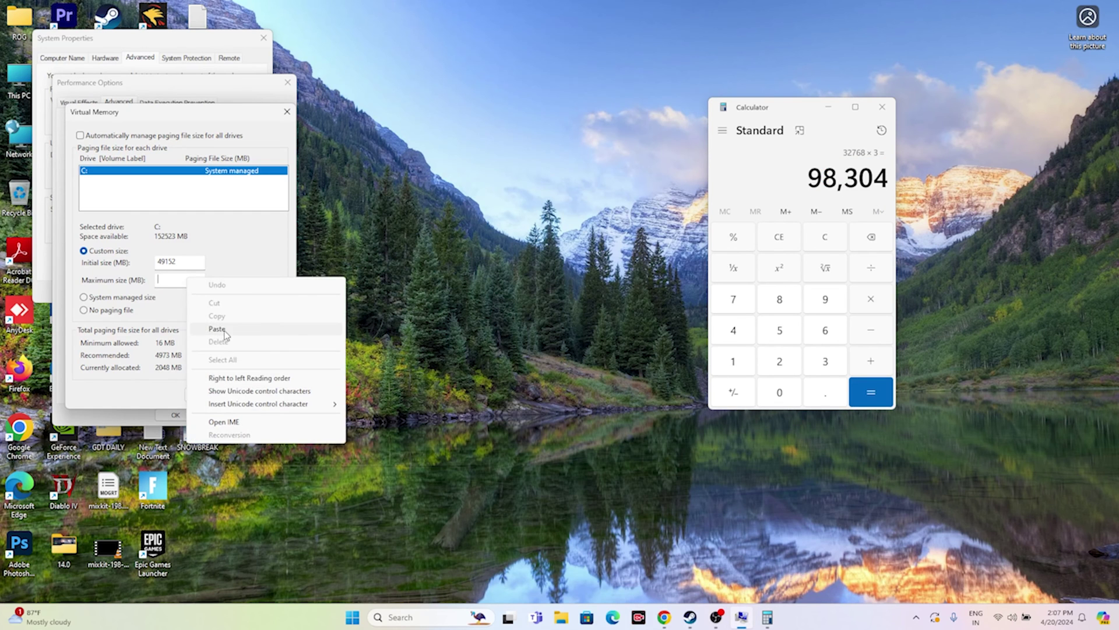
{"action": "left_click", "coordinate": [218, 329]}
{"action": "left_click", "coordinate": [209, 395]}
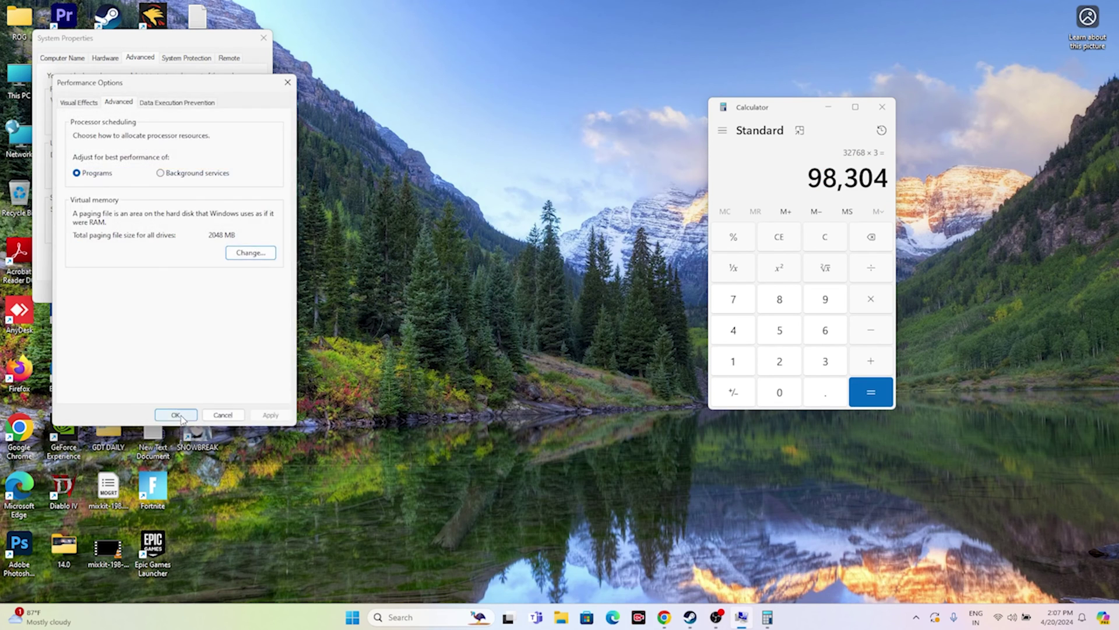
Step: Close the Performance Options, System Properties and Calculator windows
{"action": "left_click", "coordinate": [287, 82]}
{"action": "left_click", "coordinate": [264, 38]}
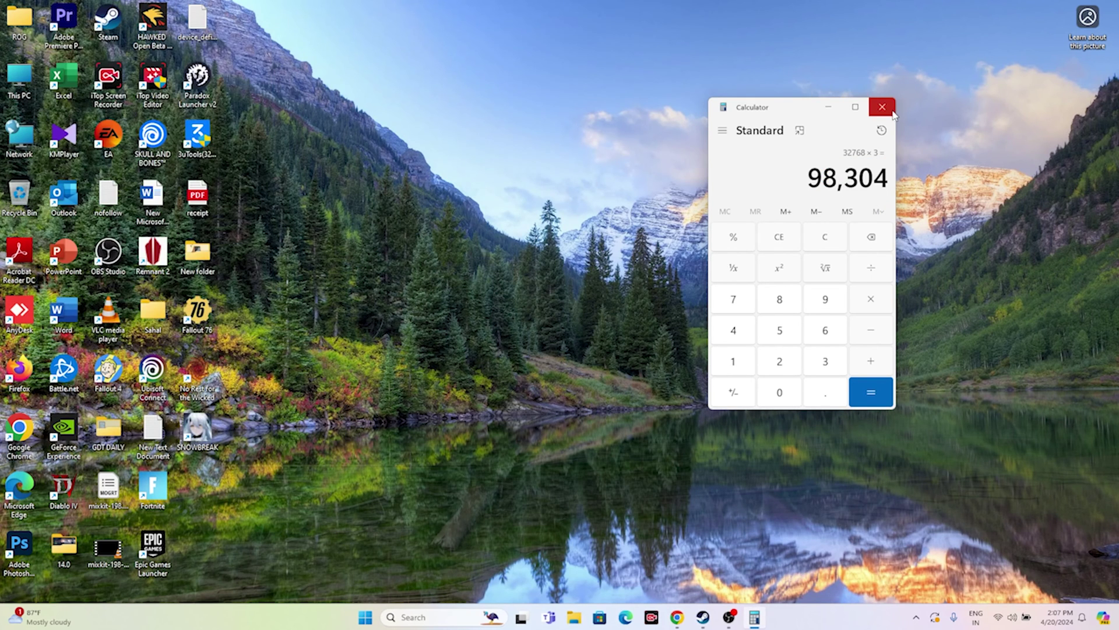
{"action": "left_click", "coordinate": [882, 106]}
{"action": "left_click", "coordinate": [690, 618]}
{"action": "left_click", "coordinate": [691, 618]}
{"action": "left_click", "coordinate": [715, 617]}
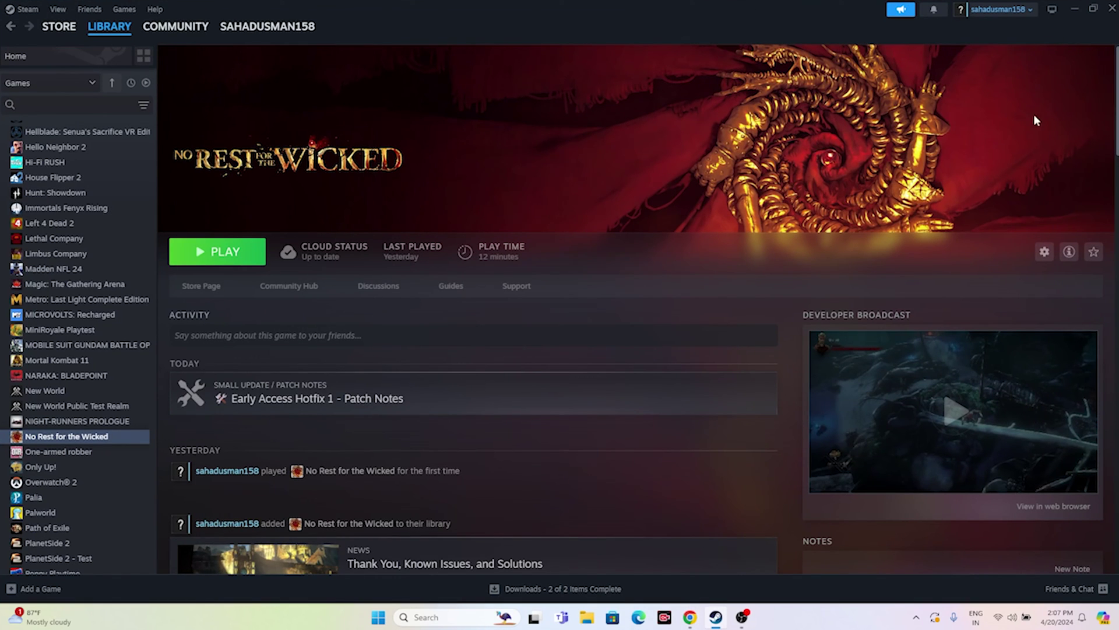
{"action": "left_click", "coordinate": [1074, 10]}
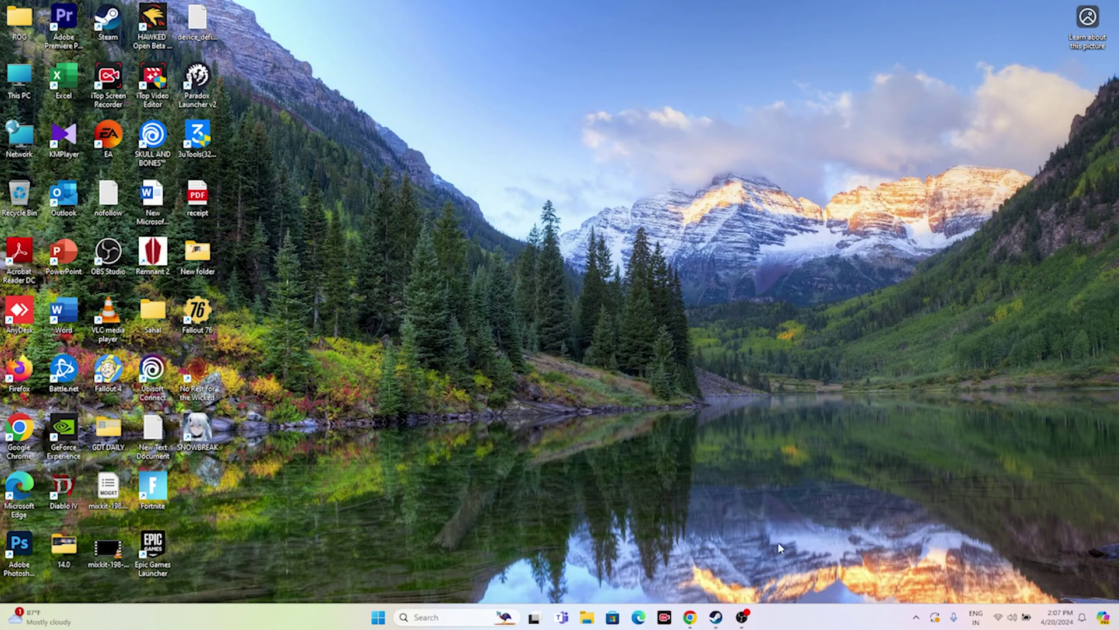
Step: Switch to Chrome and examine the AMD driver page and the product and operating system fields on the NVIDIA driver page
{"action": "left_click", "coordinate": [690, 618]}
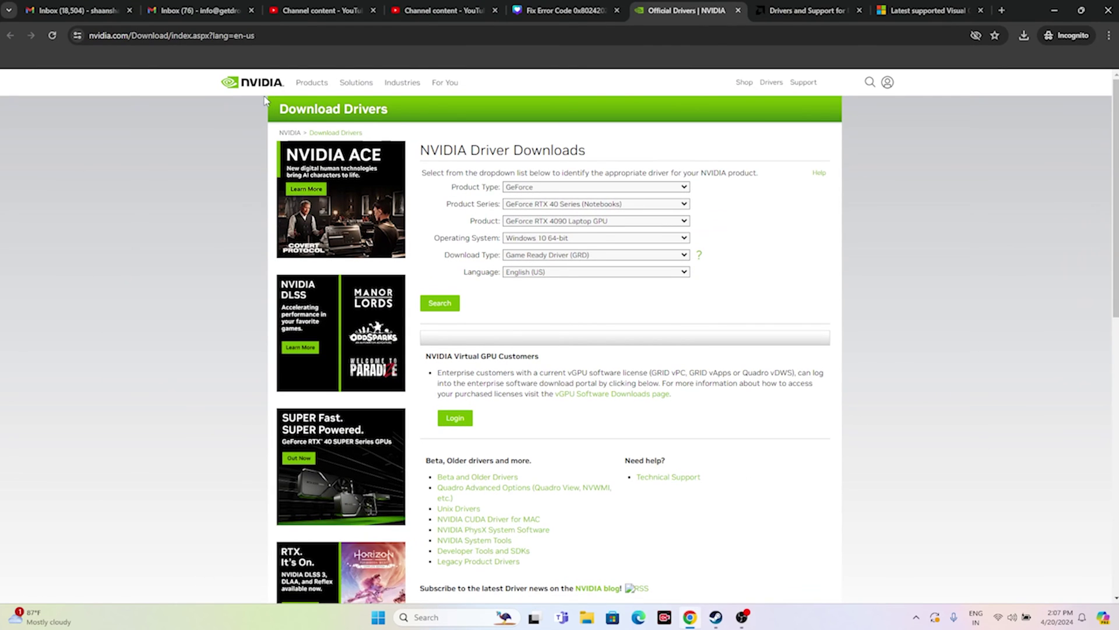
{"action": "left_click", "coordinate": [802, 10]}
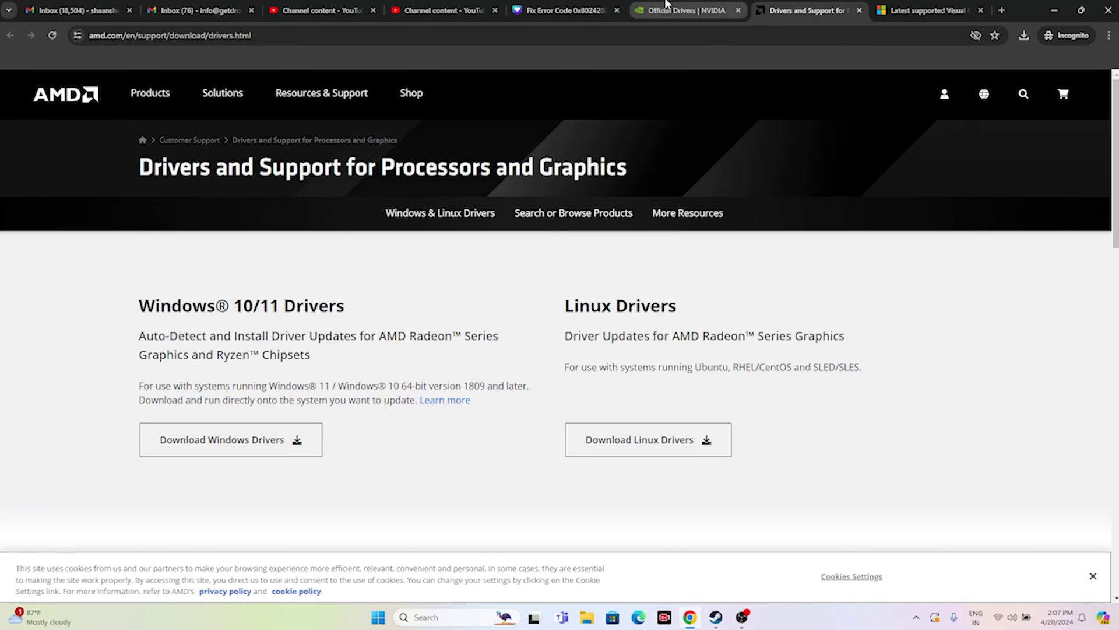
{"action": "left_click", "coordinate": [685, 9]}
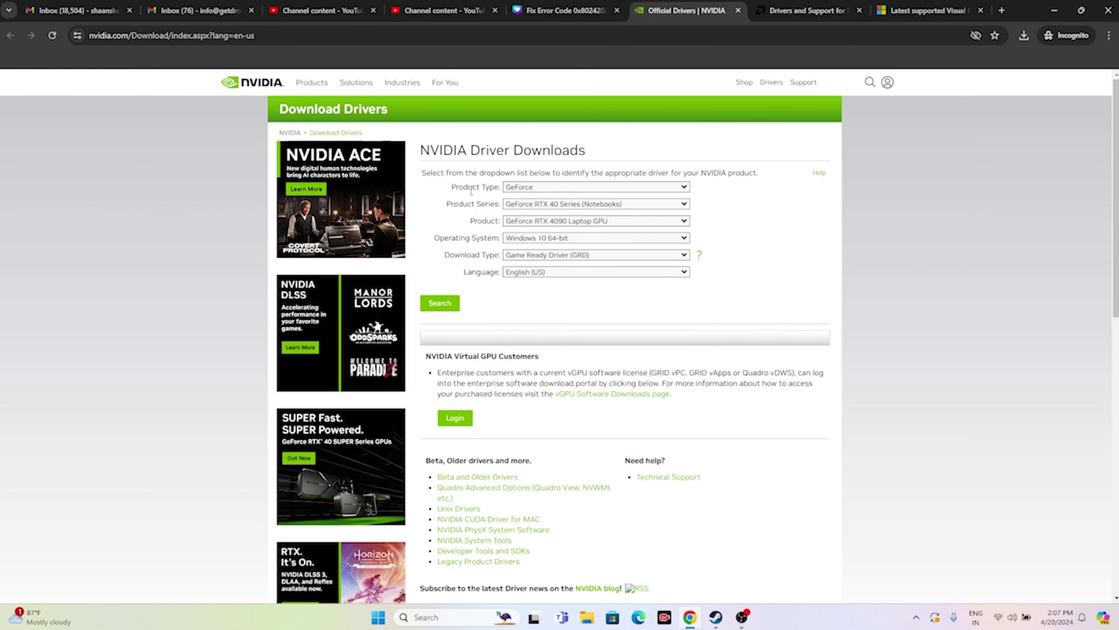
{"action": "left_click_drag", "start_coordinate": [453, 185], "coordinate": [500, 220]}
{"action": "left_click_drag", "start_coordinate": [435, 238], "coordinate": [489, 236]}
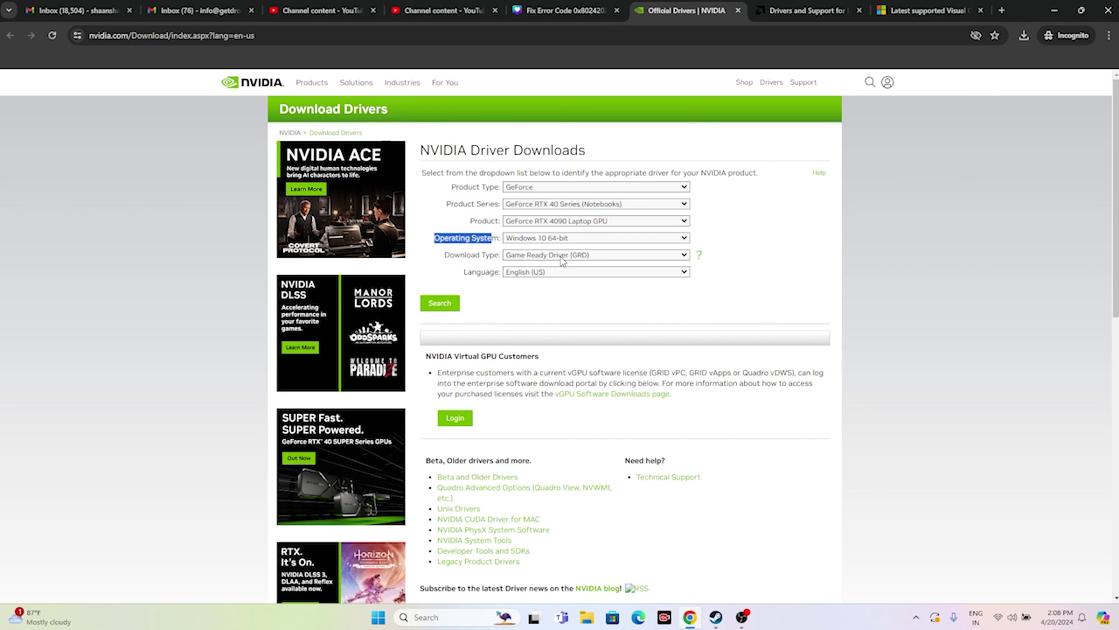
{"action": "left_click", "coordinate": [776, 274]}
Step: Search NVIDIA drivers for the GeForce RTX 40 Series (Notebooks) and review the Game Ready Driver's version, release date and file size
{"action": "left_click", "coordinate": [532, 187]}
{"action": "left_click", "coordinate": [533, 199]}
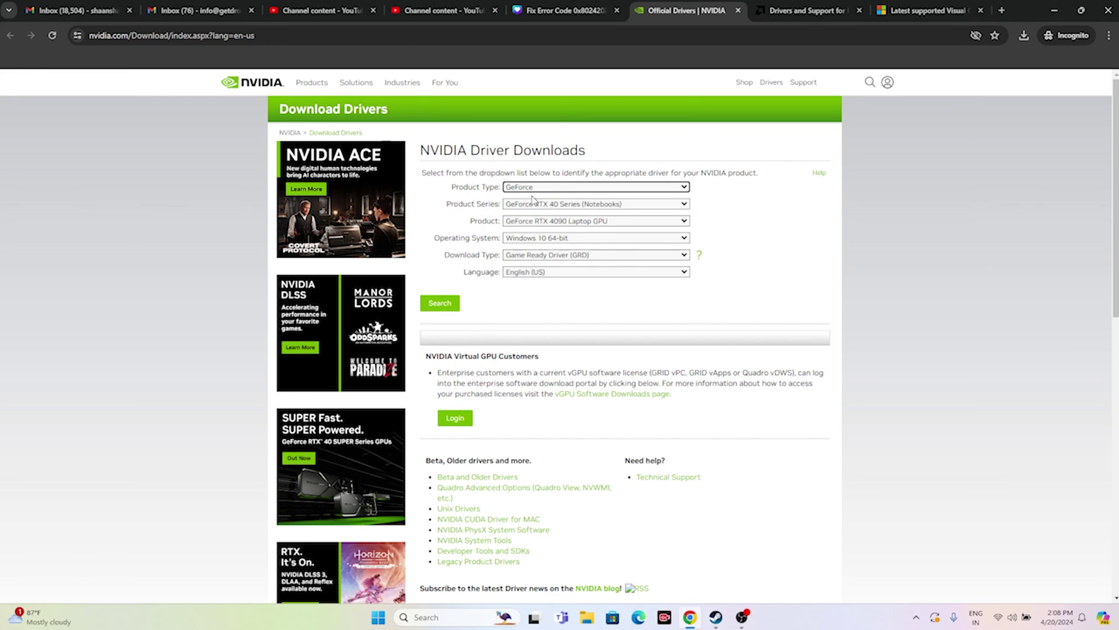
{"action": "left_click", "coordinate": [547, 204]}
{"action": "left_click", "coordinate": [555, 215]}
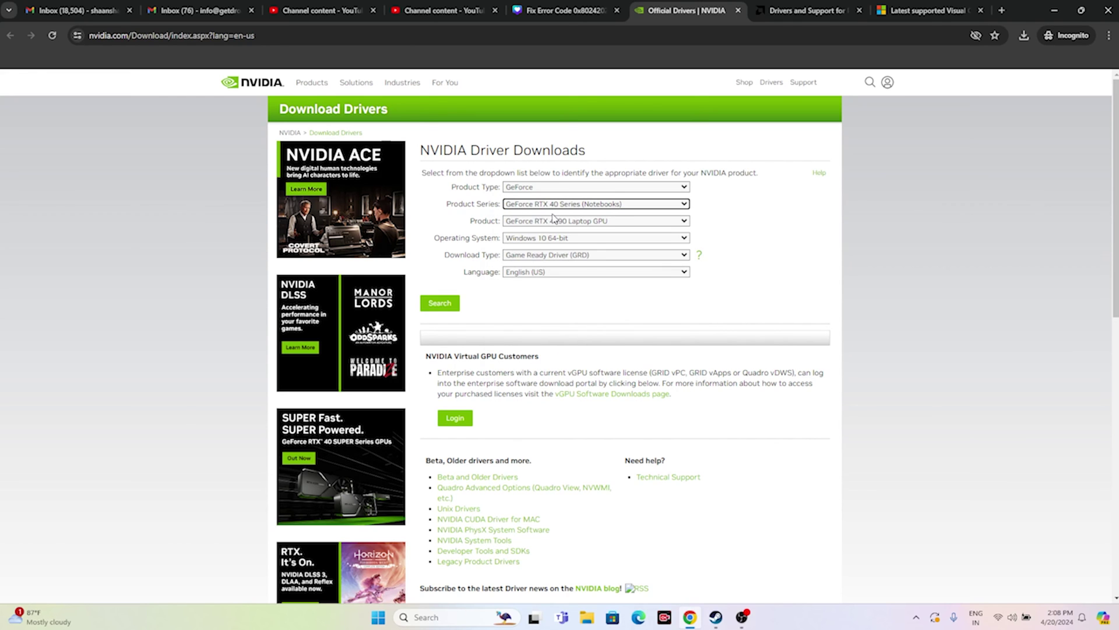
{"action": "left_click", "coordinate": [447, 306]}
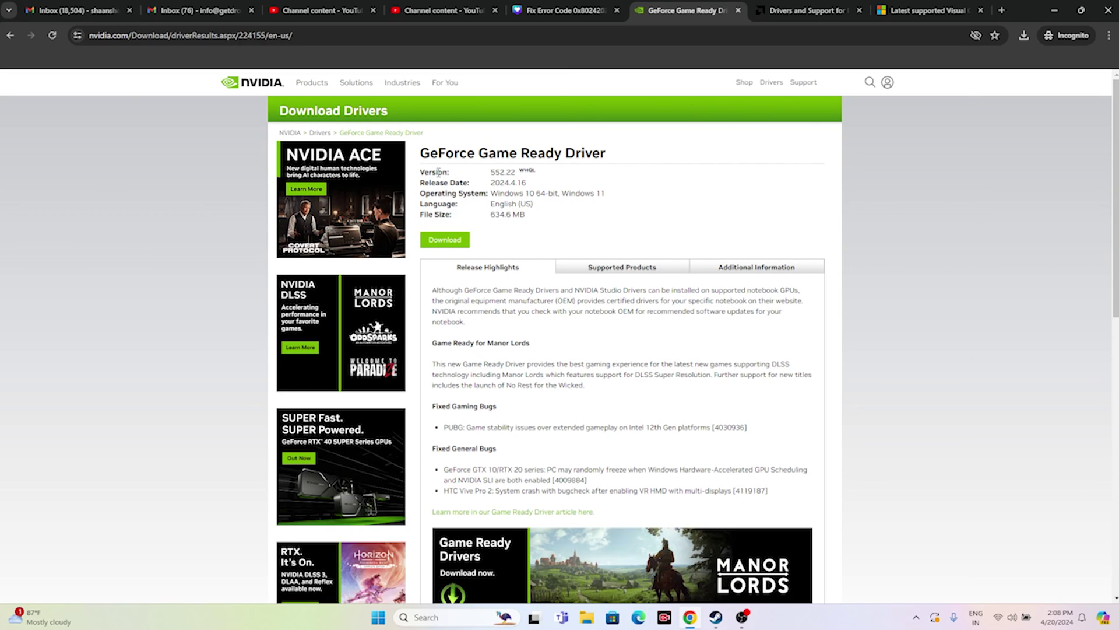
{"action": "mouse_move", "coordinate": [492, 174]}
{"action": "left_mouse_down"}
{"action": "mouse_move", "coordinate": [518, 174]}
{"action": "mouse_move", "coordinate": [495, 183]}
{"action": "left_mouse_up"}
{"action": "left_click", "coordinate": [544, 191]}
{"action": "left_click_drag", "start_coordinate": [539, 215], "coordinate": [495, 215]}
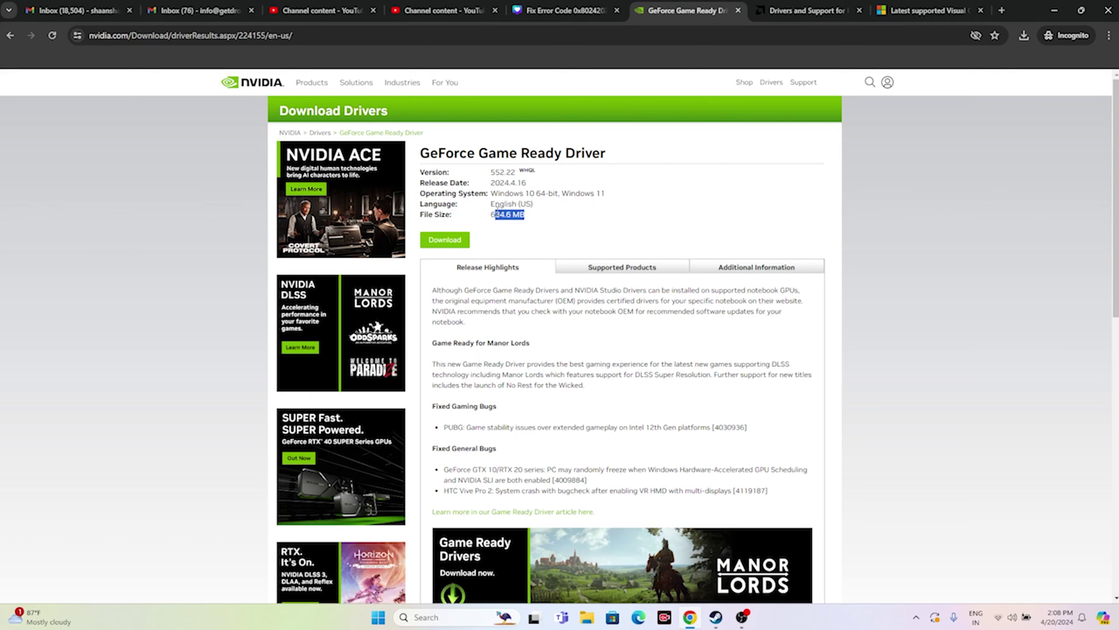
{"action": "left_click", "coordinate": [542, 219]}
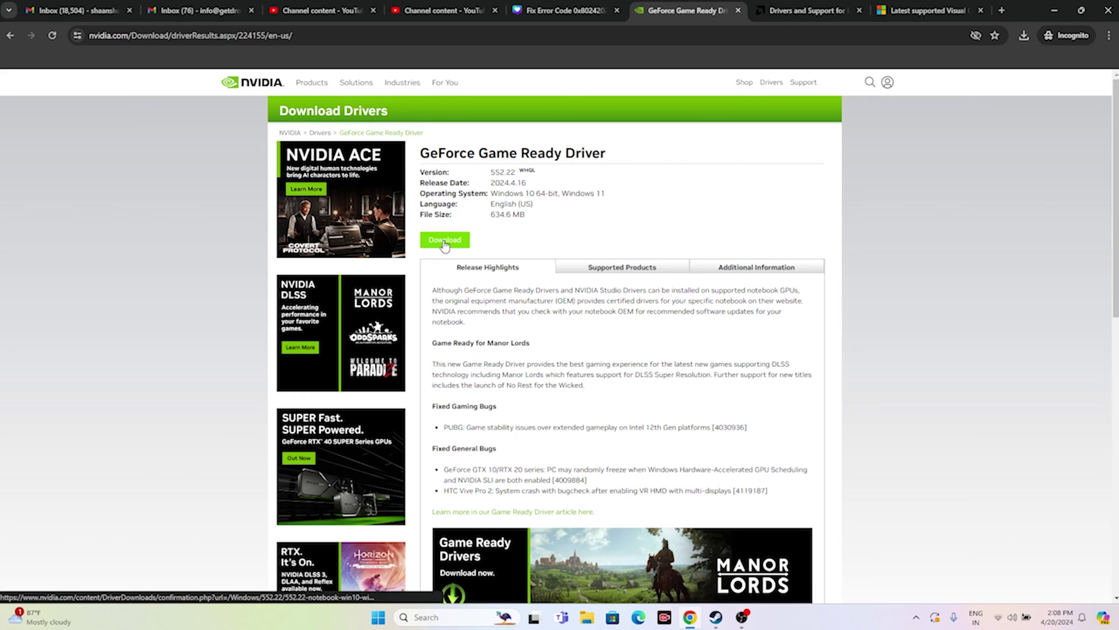
Step: Find AMD graphics drivers for the Radeon 600|500|400 family, Radeon 500X Series, model Radeon 550X
{"action": "left_click", "coordinate": [802, 4]}
{"action": "scroll", "coordinate": [268, 233], "scroll_direction": "down", "scroll_amount": 2}
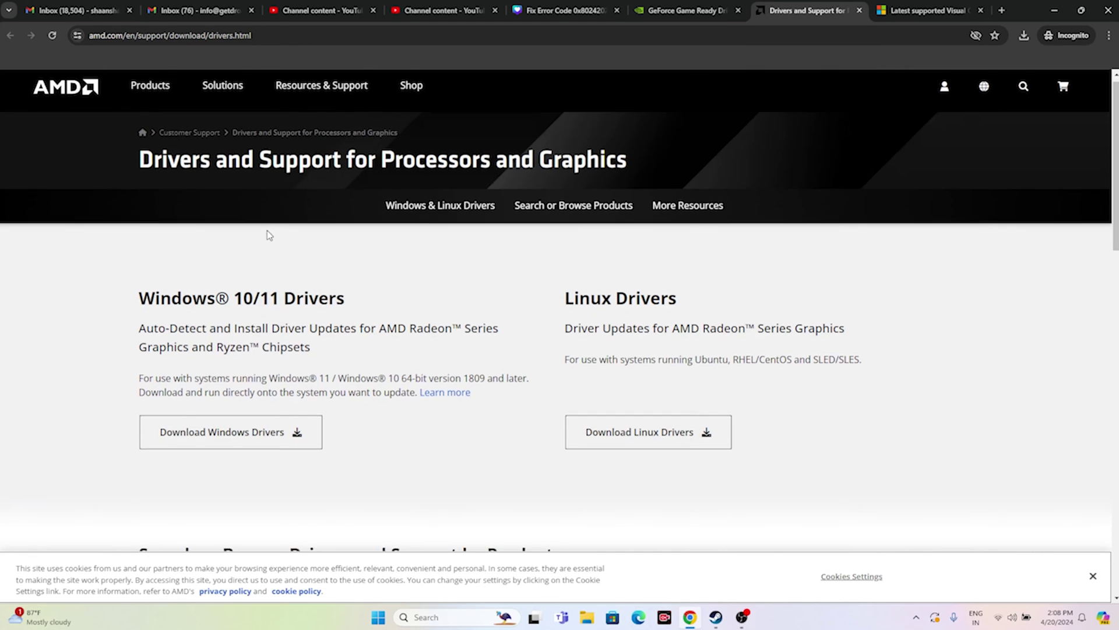
{"action": "scroll", "coordinate": [271, 251], "scroll_direction": "up", "scroll_amount": 2}
{"action": "scroll", "coordinate": [273, 254], "scroll_direction": "down", "scroll_amount": 5}
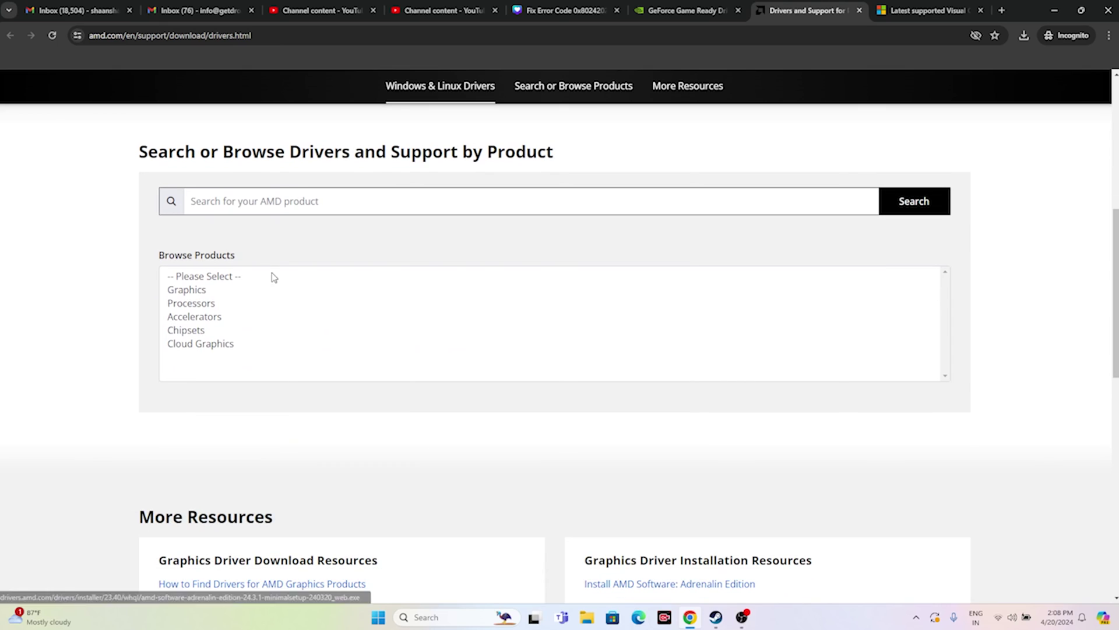
{"action": "left_click", "coordinate": [198, 292]}
{"action": "scroll", "coordinate": [340, 288], "scroll_direction": "down", "scroll_amount": 2}
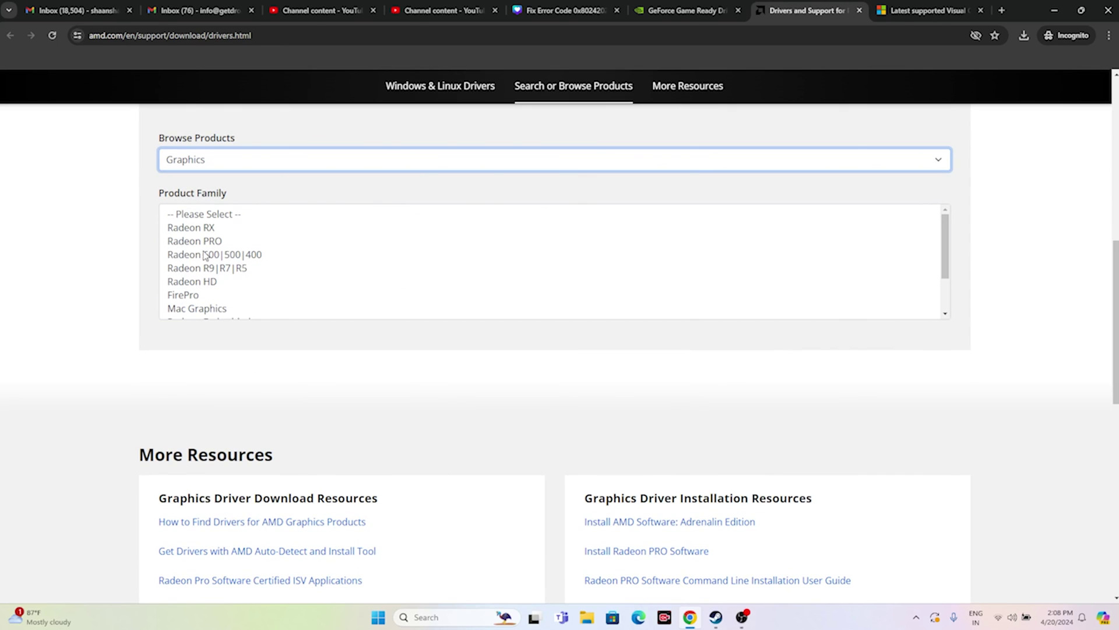
{"action": "left_click", "coordinate": [324, 259]}
{"action": "scroll", "coordinate": [324, 264], "scroll_direction": "down", "scroll_amount": 2}
{"action": "left_click", "coordinate": [205, 183]}
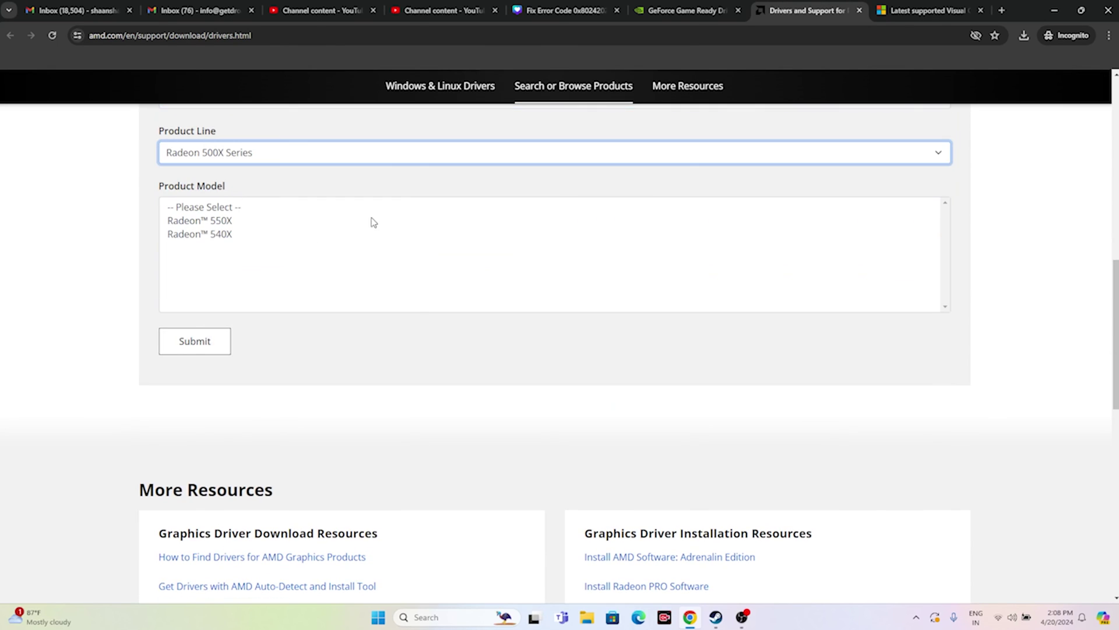
{"action": "left_click", "coordinate": [204, 221]}
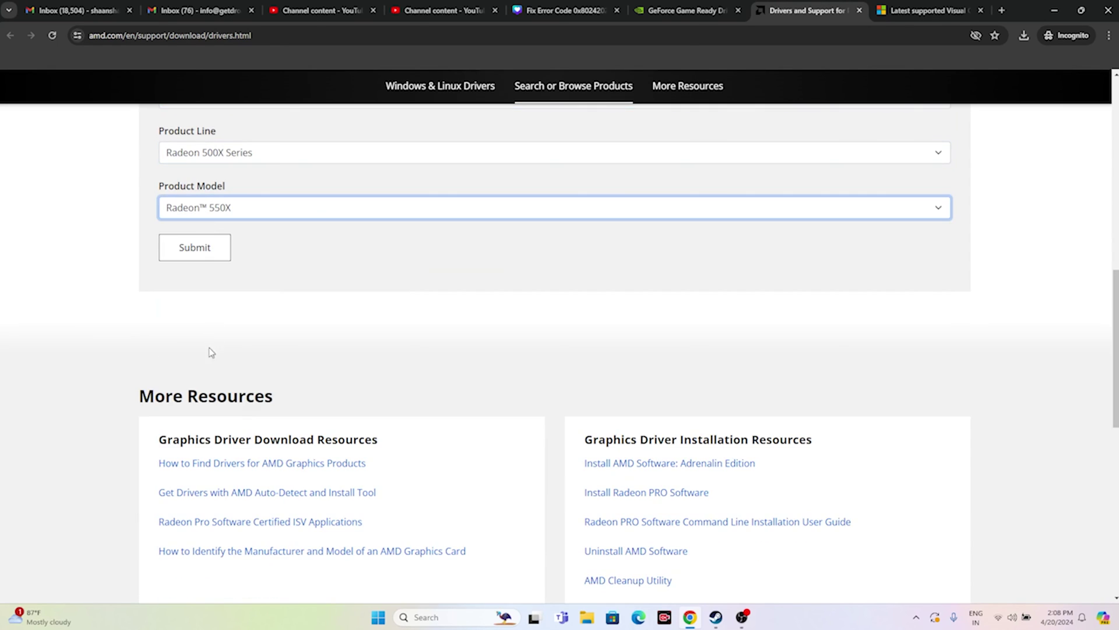
{"action": "left_click", "coordinate": [198, 246]}
{"action": "scroll", "coordinate": [492, 261], "scroll_direction": "down", "scroll_amount": 1}
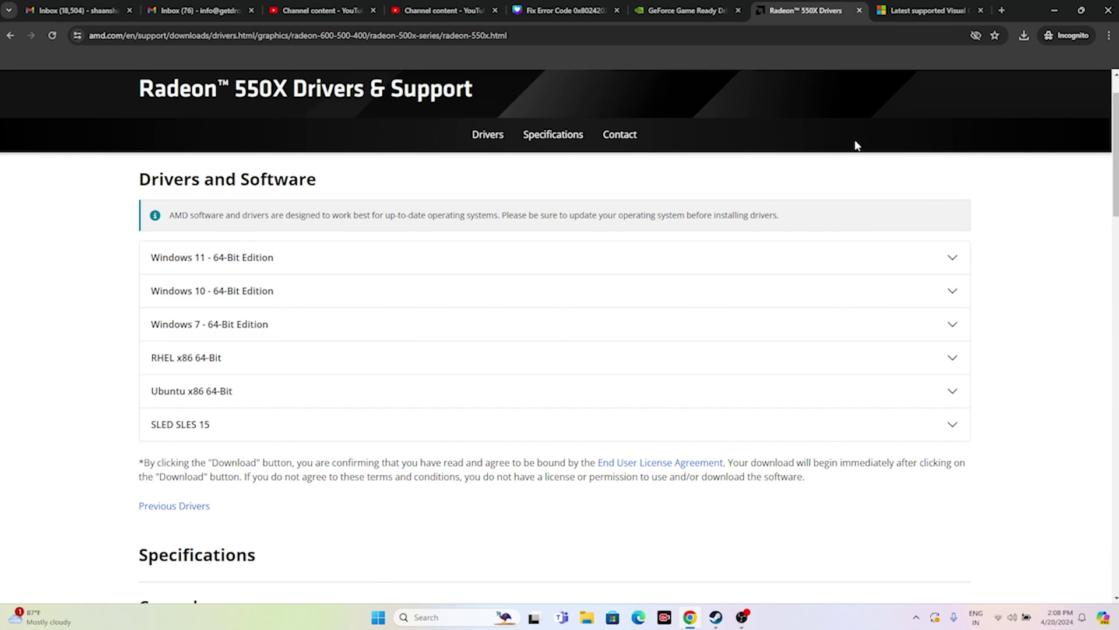
Step: Examine the X64 and X86 downloads on the Microsoft Visual C++ Redistributable page, and minimize the browser
{"action": "left_click", "coordinate": [898, 3]}
{"action": "scroll", "coordinate": [485, 257], "scroll_direction": "down", "scroll_amount": 3}
{"action": "left_click_drag", "start_coordinate": [548, 201], "coordinate": [307, 165]}
{"action": "left_click", "coordinate": [605, 198]}
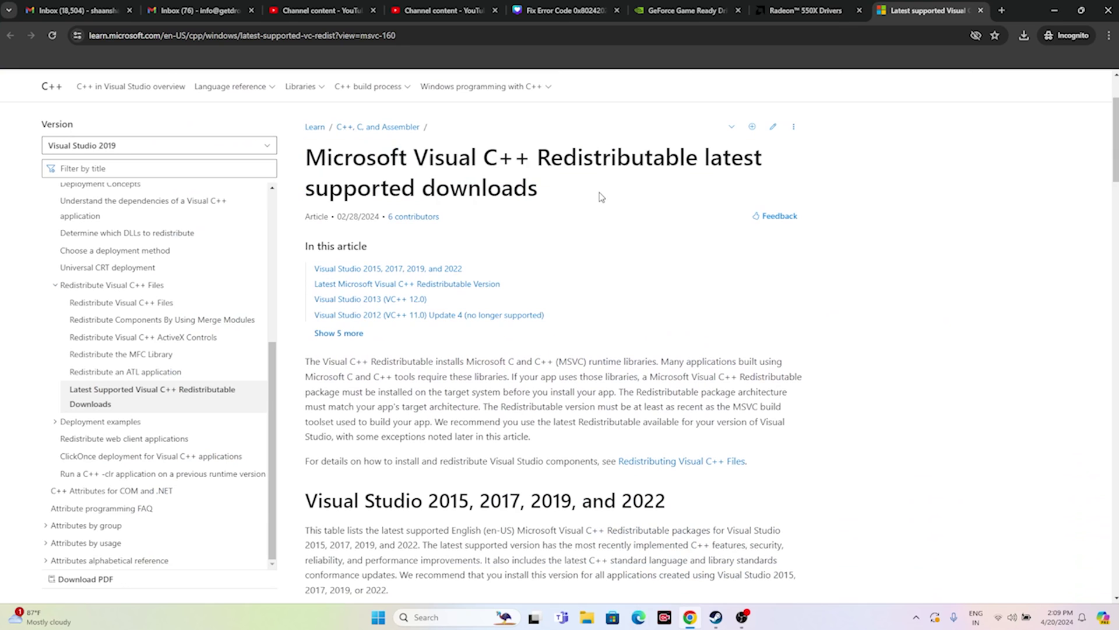
{"action": "scroll", "coordinate": [553, 250], "scroll_direction": "down", "scroll_amount": 3}
{"action": "scroll", "coordinate": [552, 249], "scroll_direction": "down", "scroll_amount": 5}
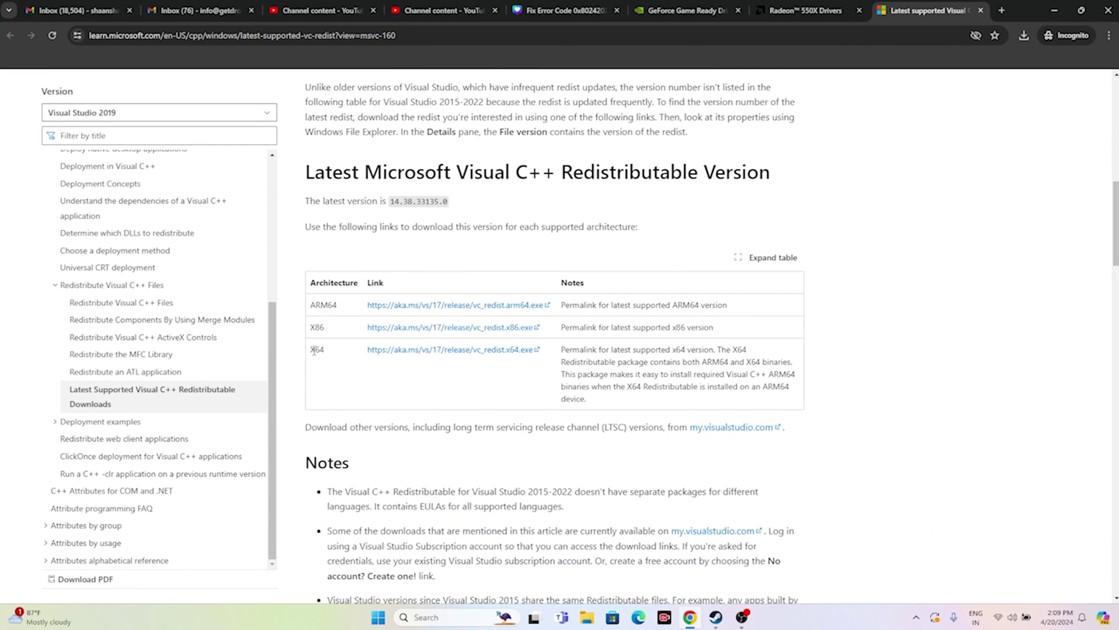
{"action": "left_click_drag", "start_coordinate": [315, 351], "coordinate": [333, 357]}
{"action": "left_click", "coordinate": [300, 338]}
{"action": "left_click_drag", "start_coordinate": [317, 328], "coordinate": [338, 334]}
{"action": "left_click", "coordinate": [413, 379]}
{"action": "left_click", "coordinate": [1046, 8]}
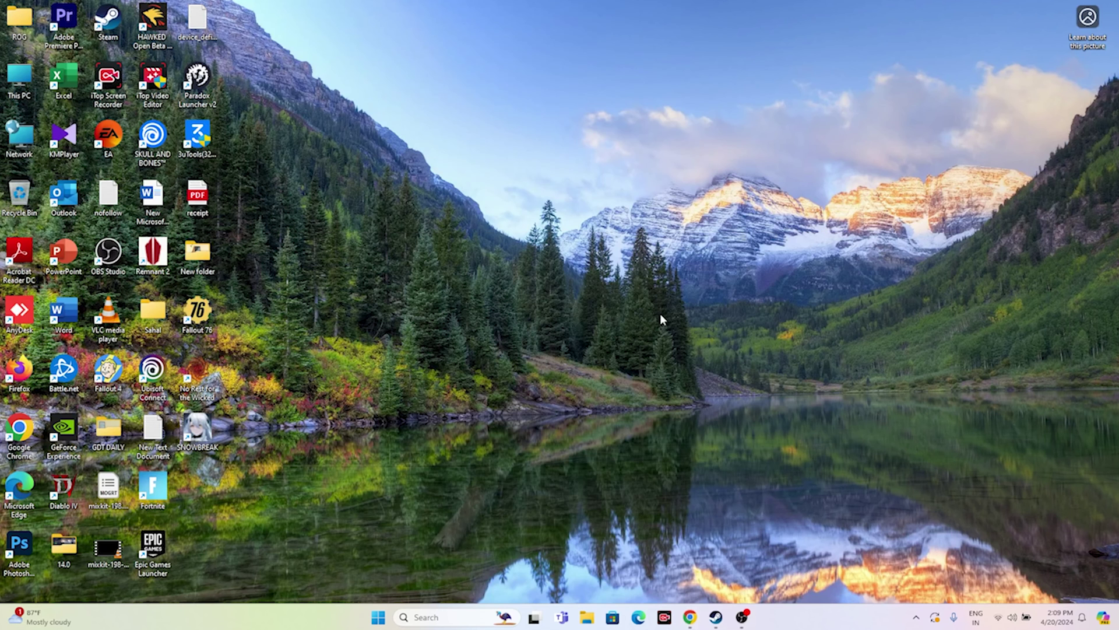
Step: Open Windows Update in Settings, review the listed cumulative updates and close Settings
{"action": "left_click", "coordinate": [446, 612]}
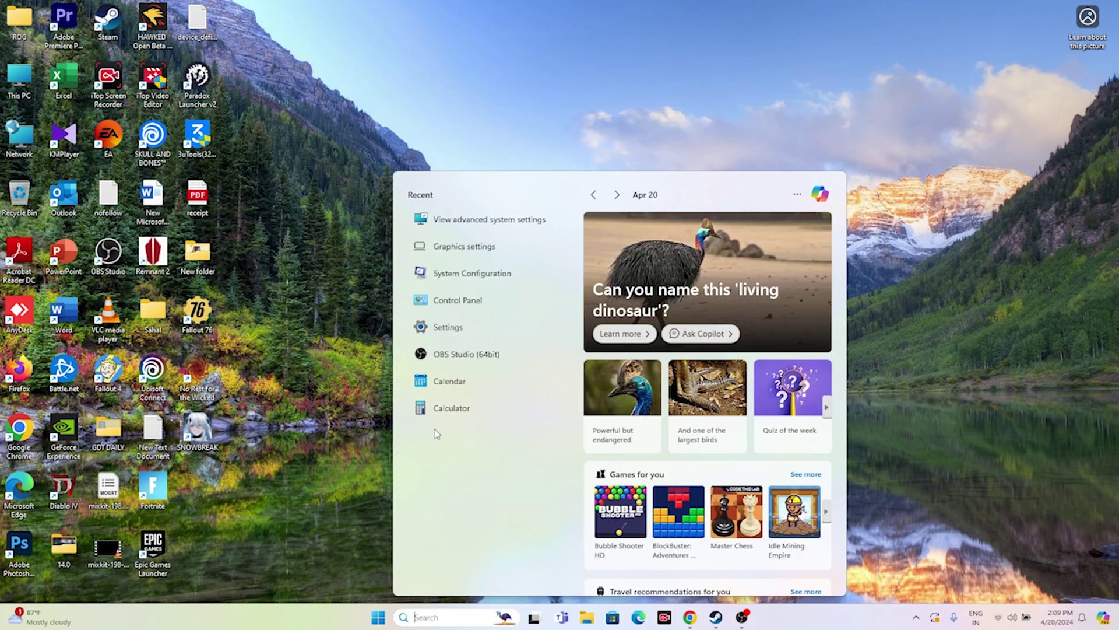
{"action": "left_click", "coordinate": [448, 328]}
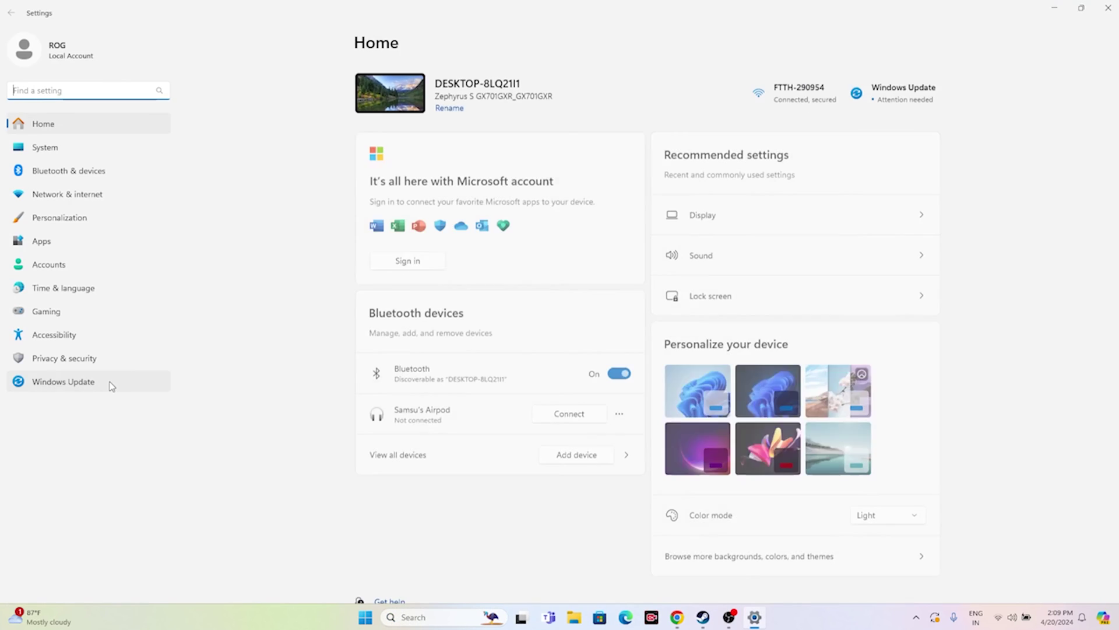
{"action": "left_click", "coordinate": [108, 384]}
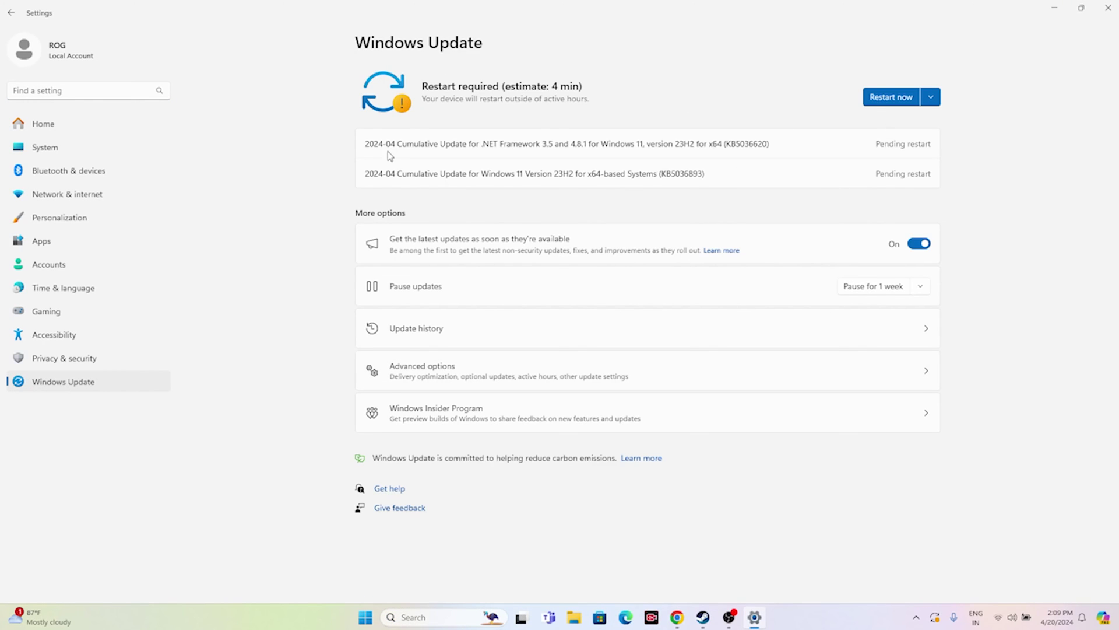
{"action": "left_click_drag", "start_coordinate": [403, 145], "coordinate": [501, 147]}
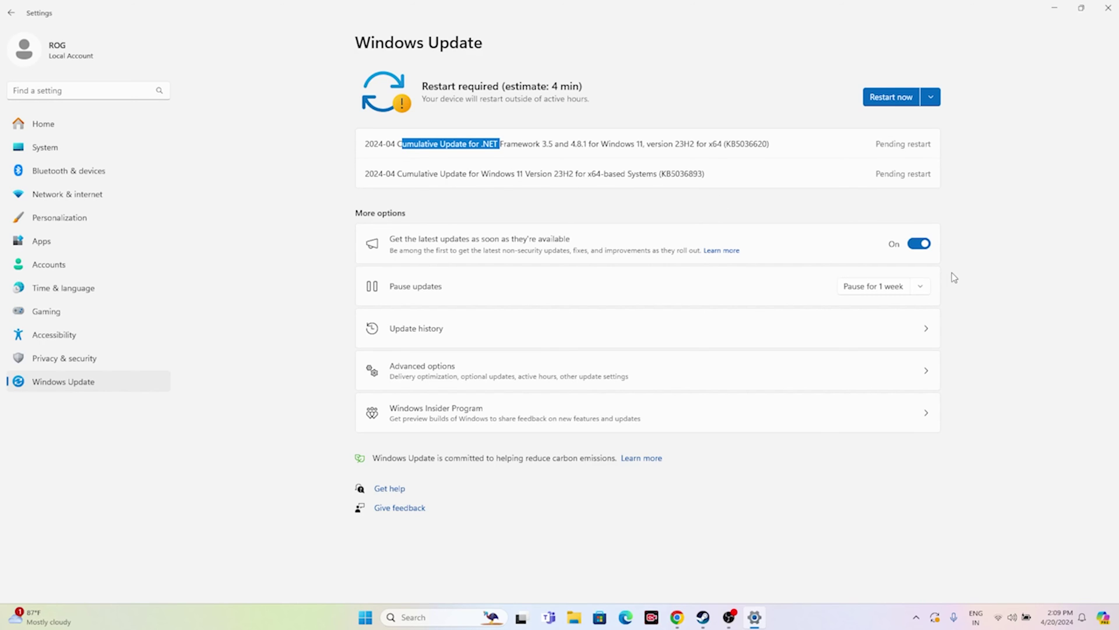
{"action": "left_click", "coordinate": [1109, 8]}
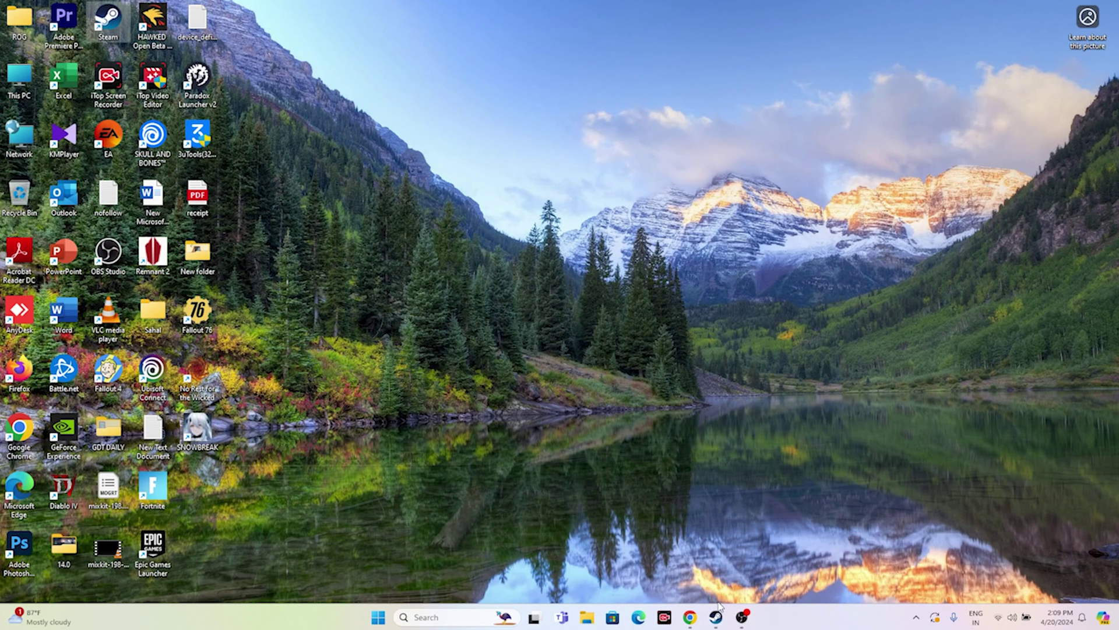
Step: Switch to Steam, look up the uninstall option for No Rest for the Wicked and dismiss it
{"action": "left_click", "coordinate": [716, 617]}
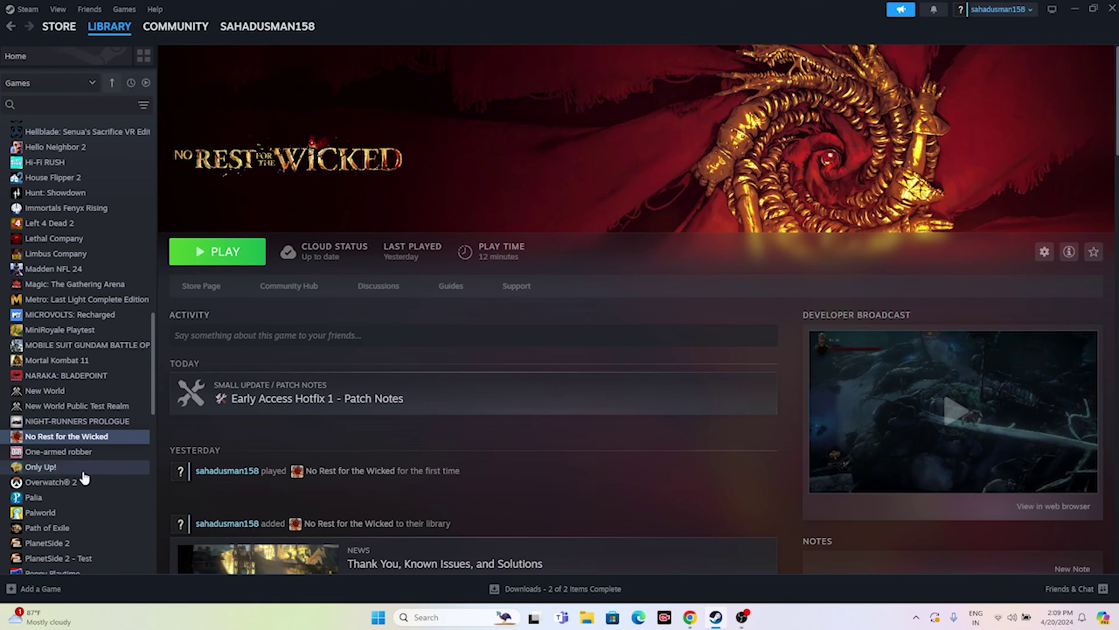
{"action": "right_click", "coordinate": [103, 438]}
{"action": "mouse_move", "coordinate": [133, 506]}
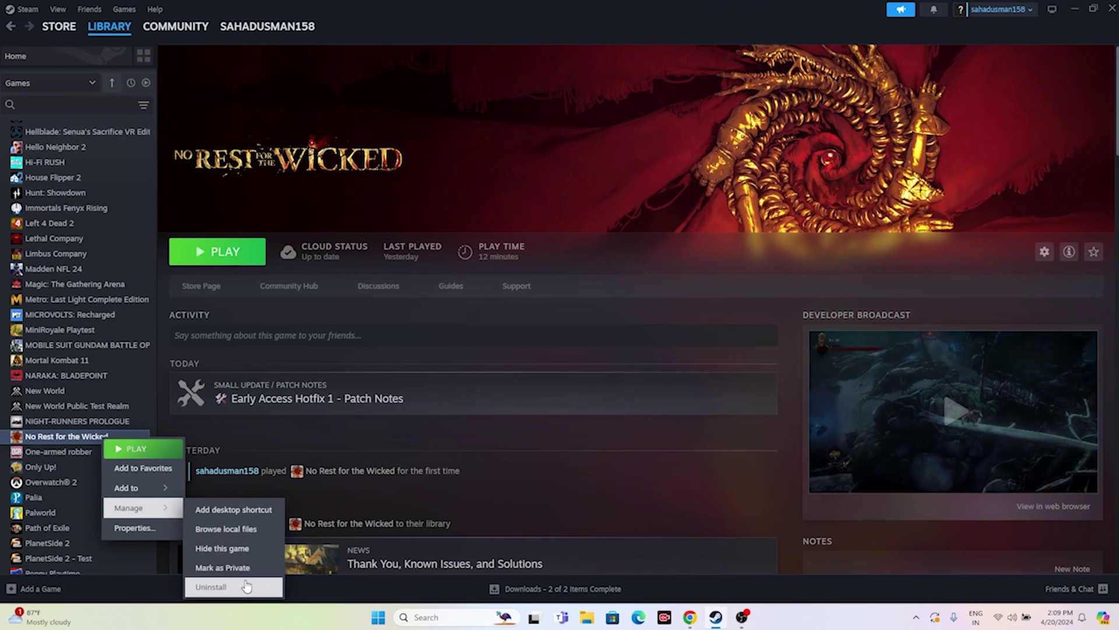
{"action": "left_click", "coordinate": [680, 439]}
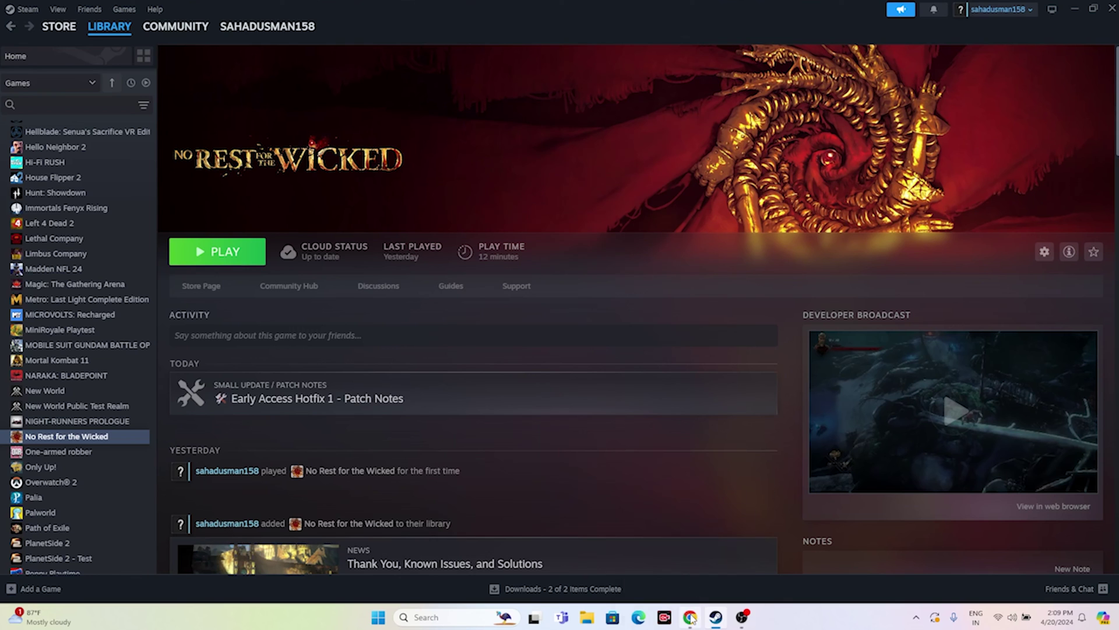
Step: Open File Explorer, check the available drives and free space under This PC, and close the window
{"action": "left_click", "coordinate": [586, 617]}
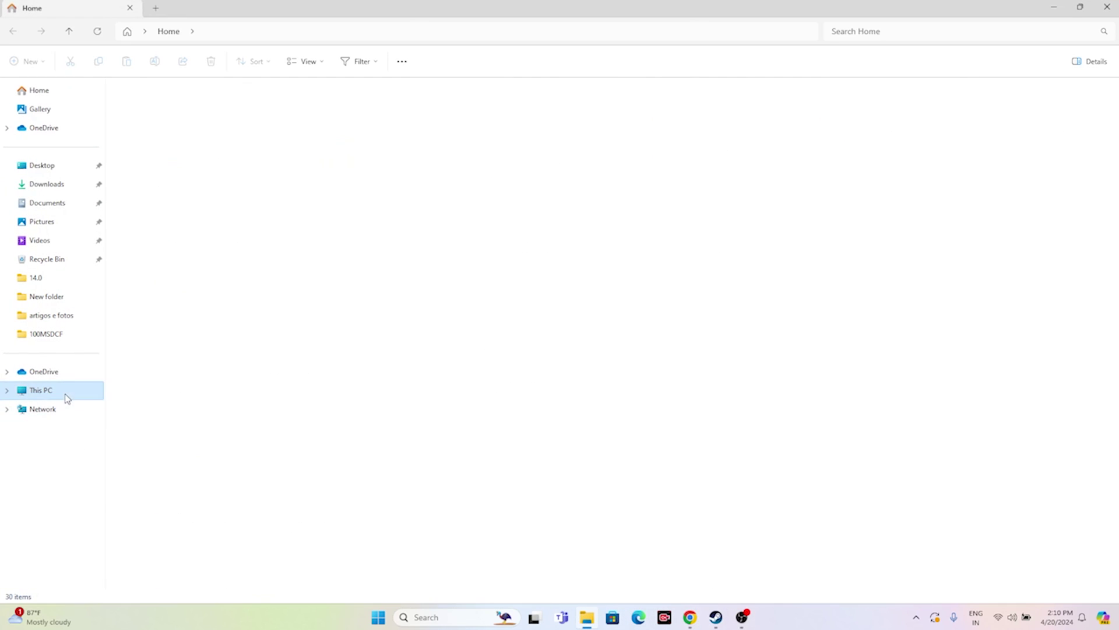
{"action": "left_click", "coordinate": [66, 396]}
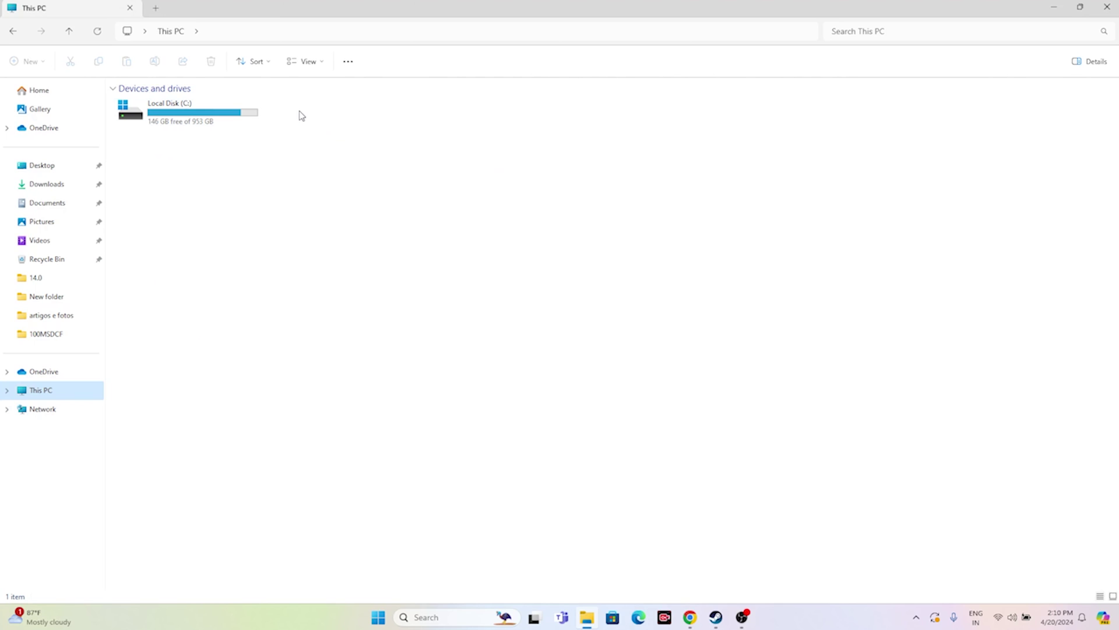
{"action": "left_click", "coordinate": [1107, 7]}
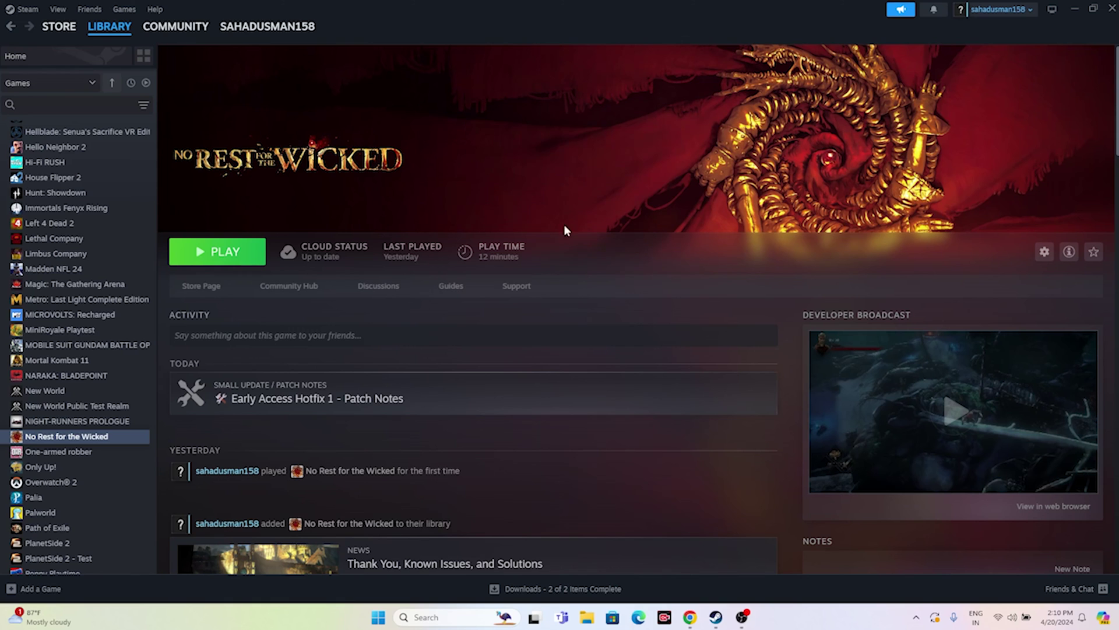
Step: Verify the integrity of the installed files of No Rest for the Wicked and close its properties
{"action": "right_click", "coordinate": [87, 437]}
{"action": "mouse_move", "coordinate": [107, 495]}
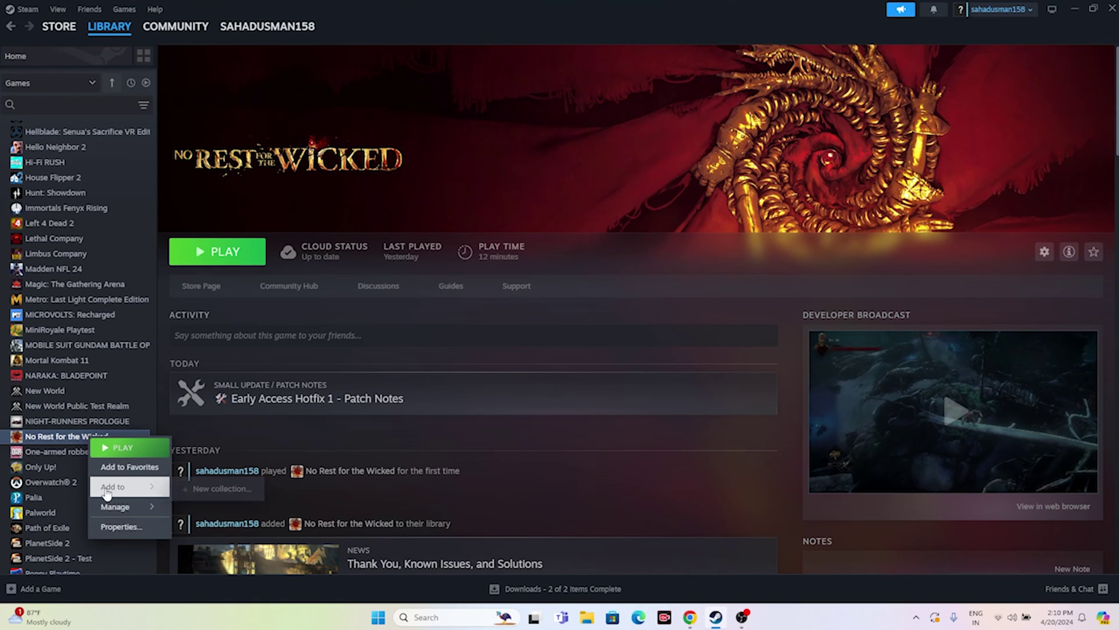
{"action": "left_click", "coordinate": [121, 527]}
{"action": "left_click", "coordinate": [369, 244]}
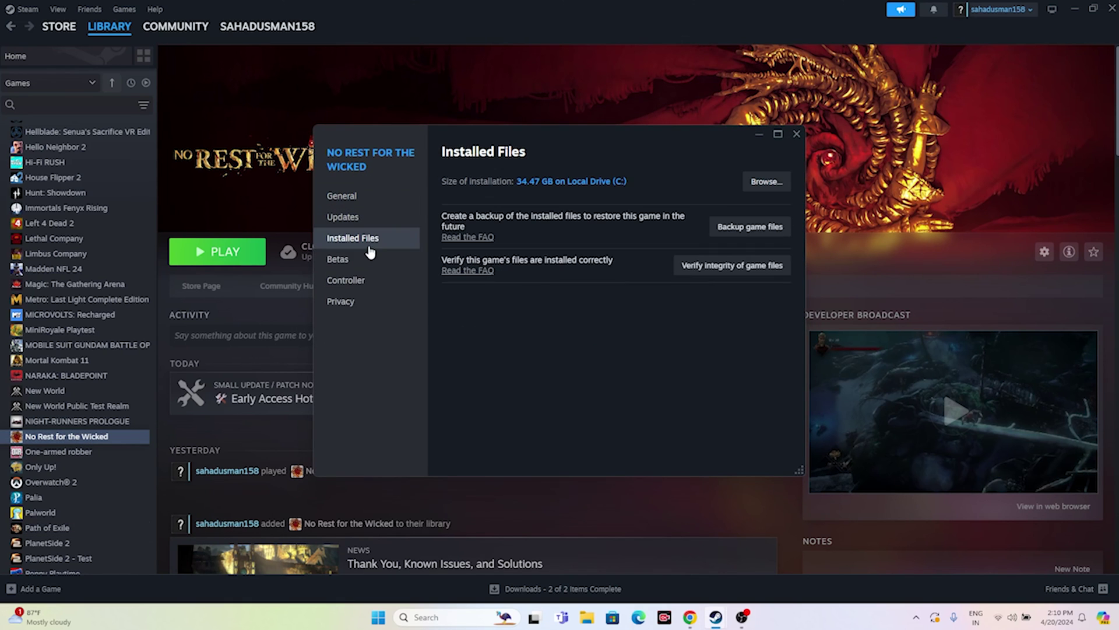
{"action": "left_click", "coordinate": [745, 266]}
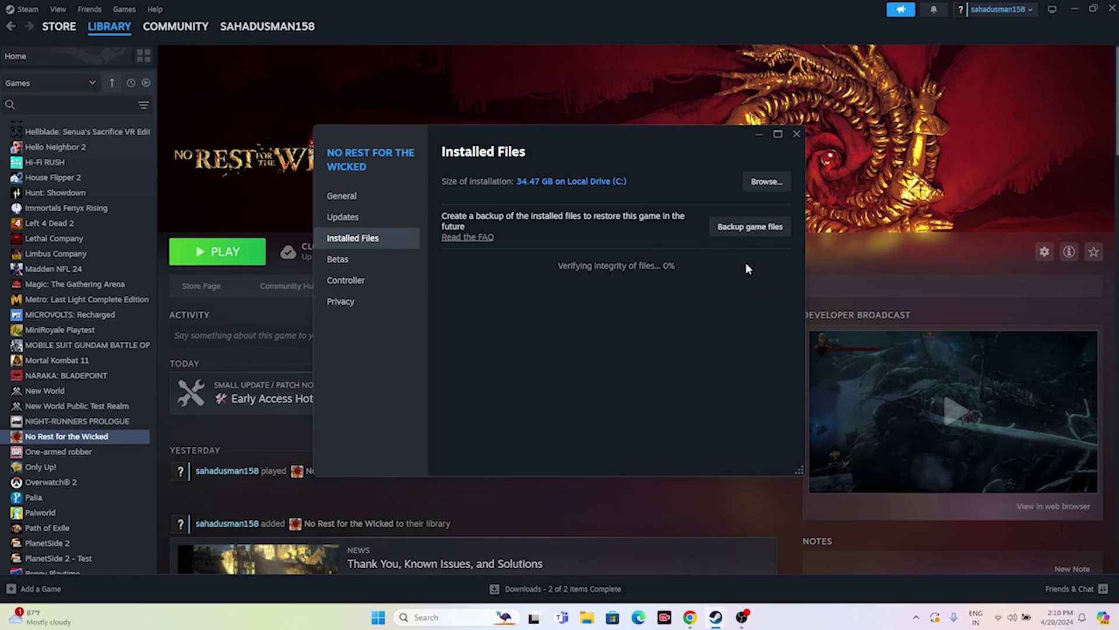
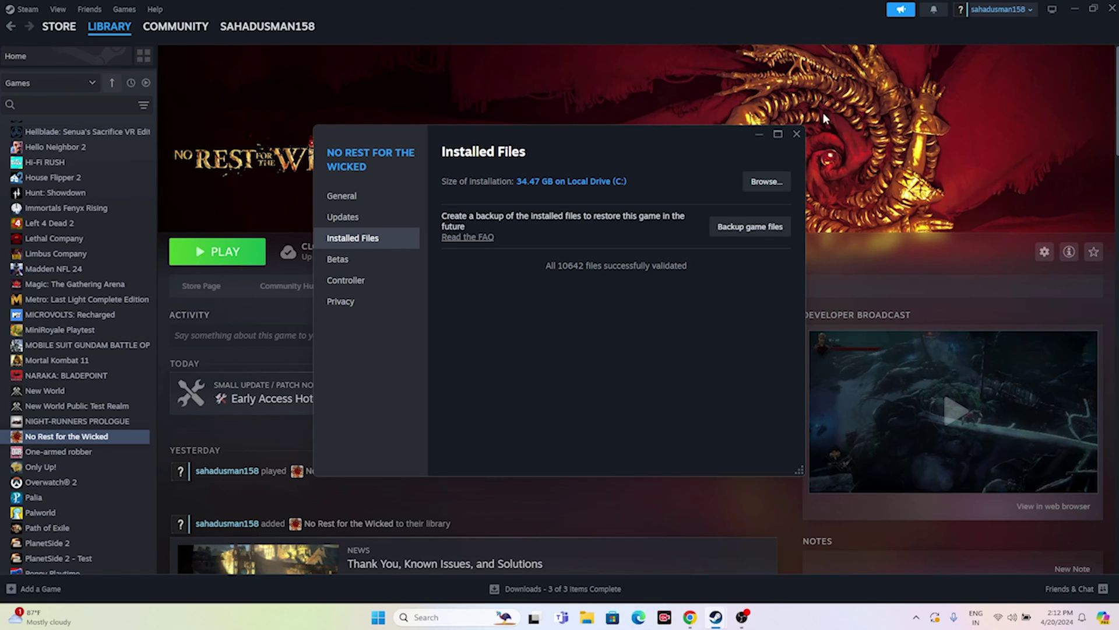
{"action": "left_click", "coordinate": [796, 134]}
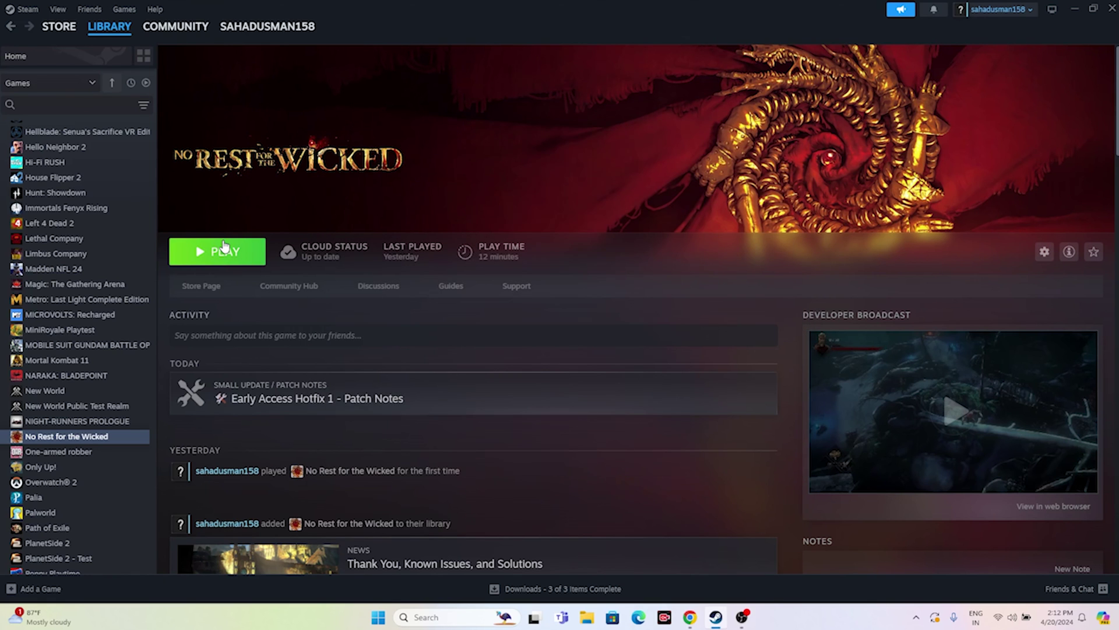